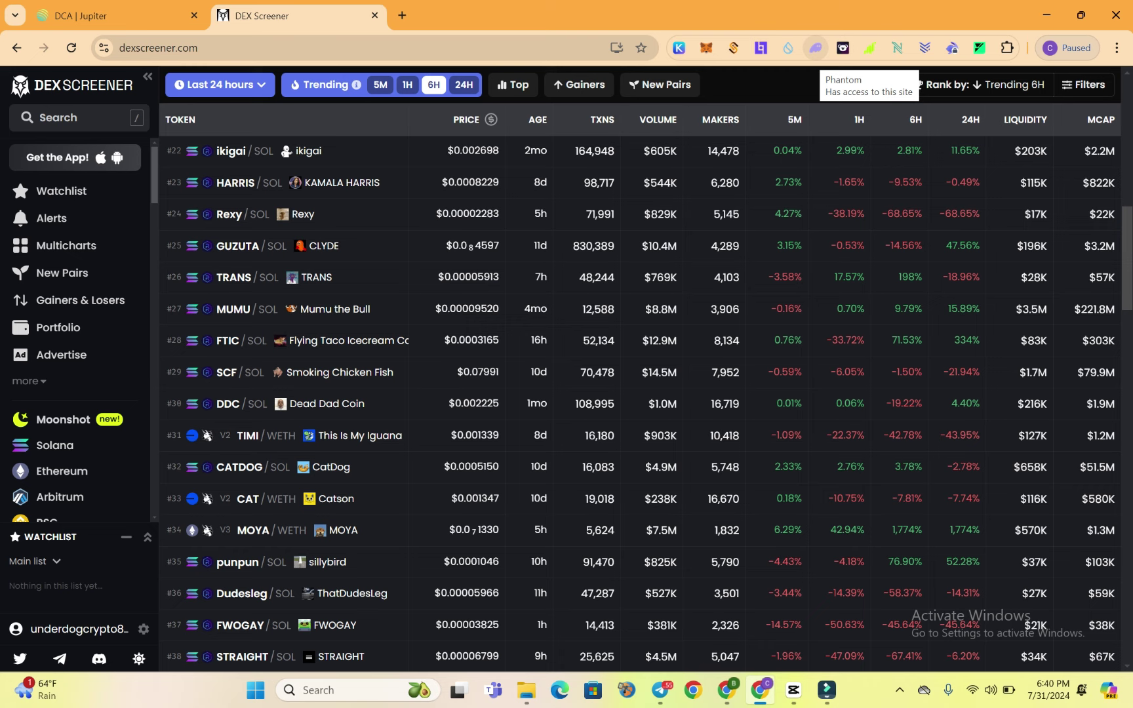
Switch from DEX Screener to the Jupiter site and open its Swap page.
scroll(642, 361, up, 11)
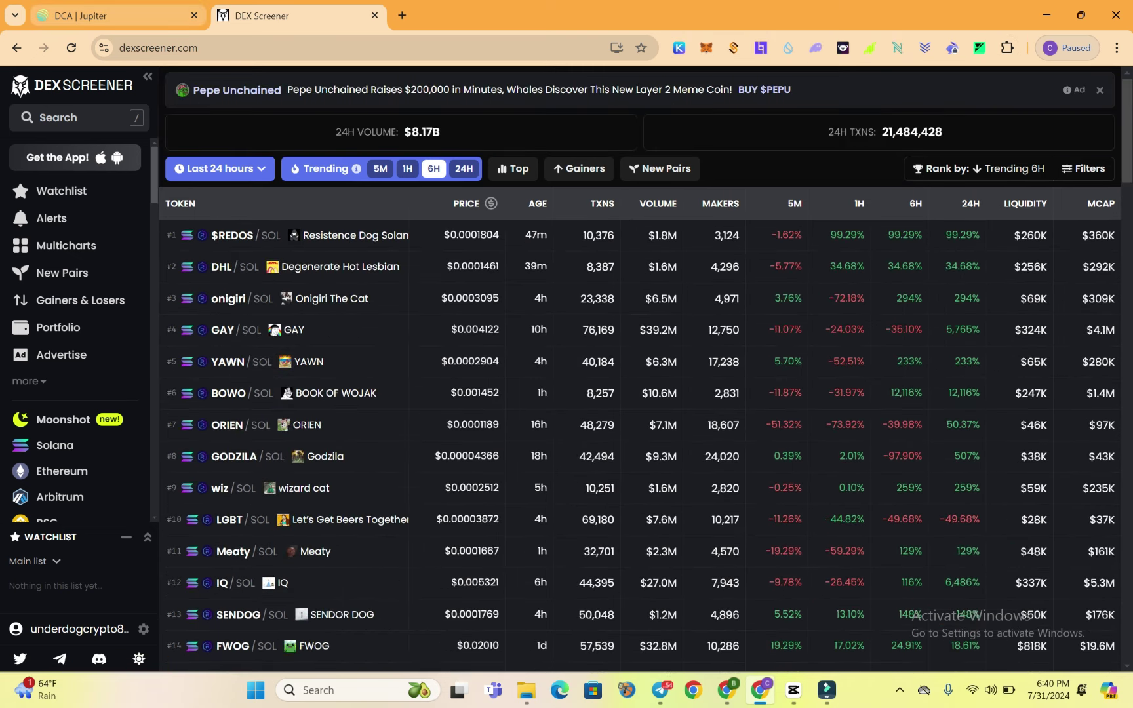
key(ctrl+shift+Tab)
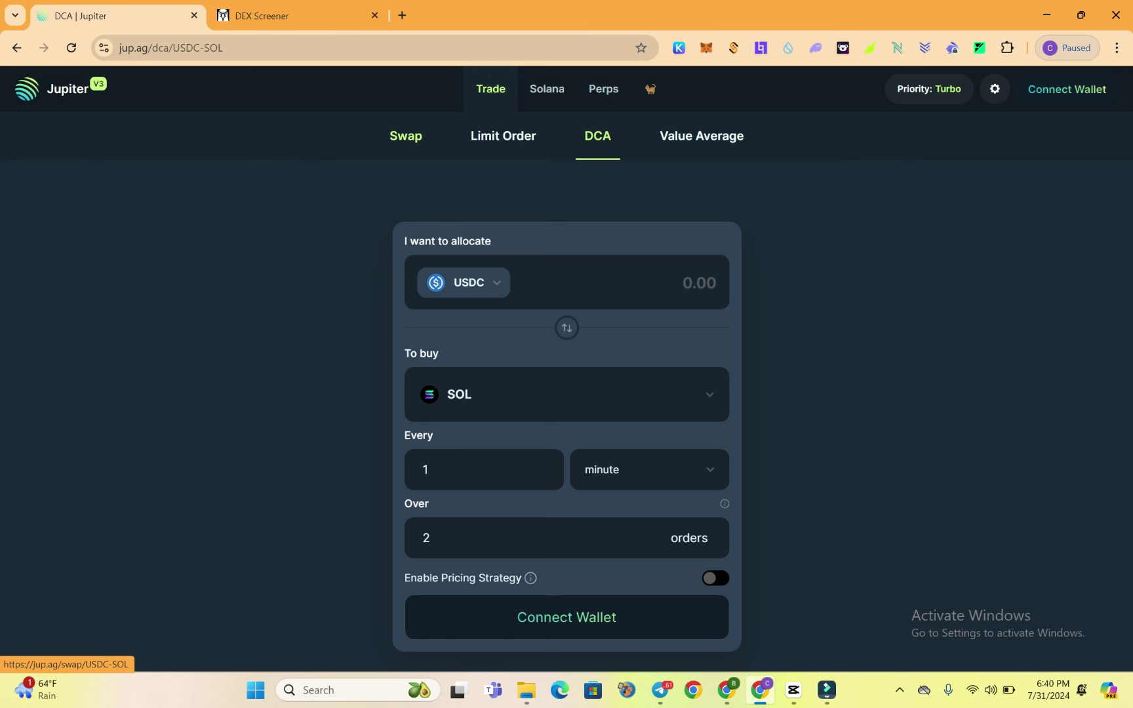
click(406, 136)
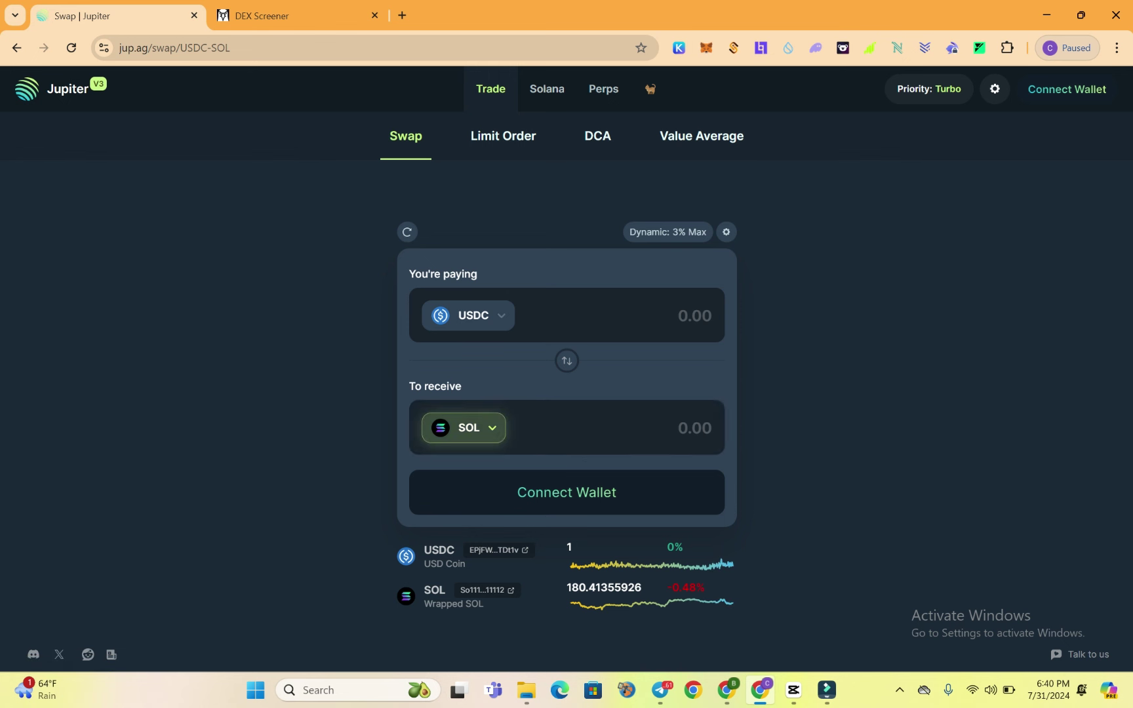
View Jupiter's Limit Order and DCA pages, and return to the Swap page.
click(503, 136)
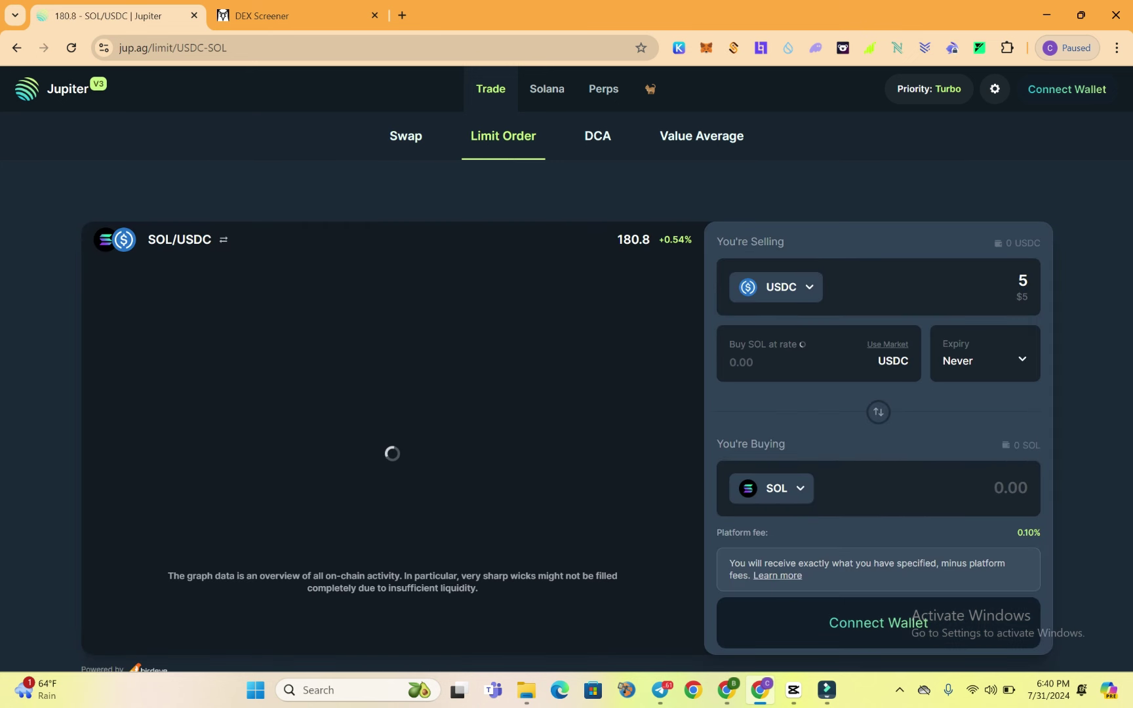
click(597, 135)
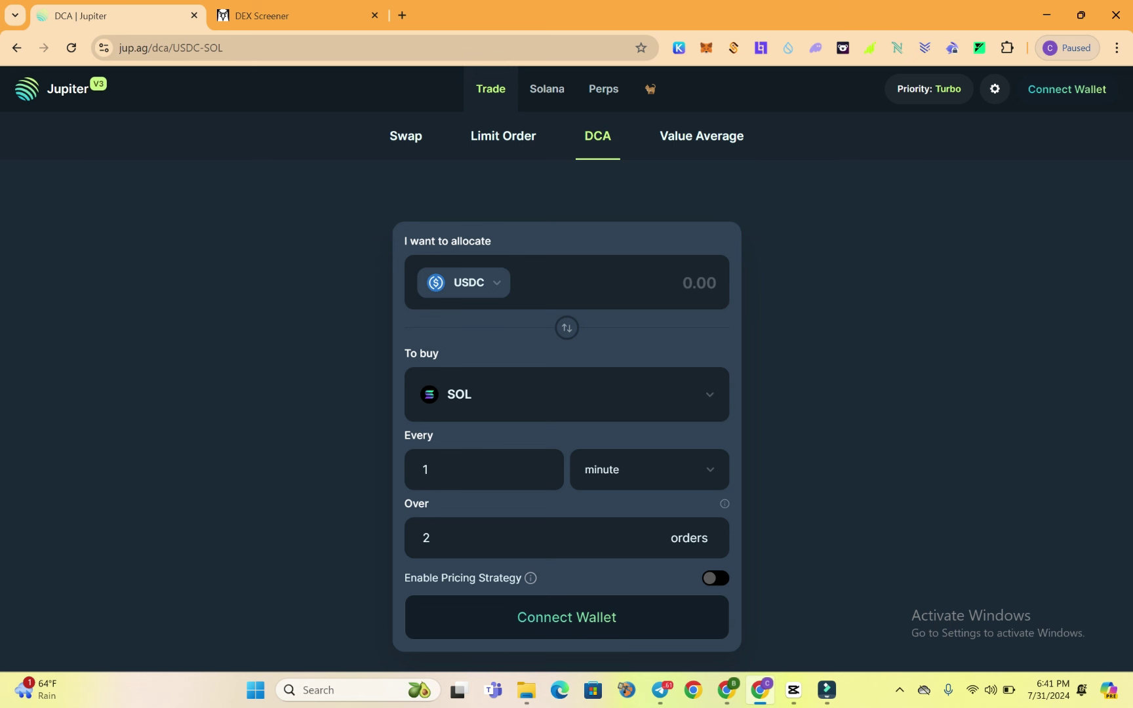
click(406, 136)
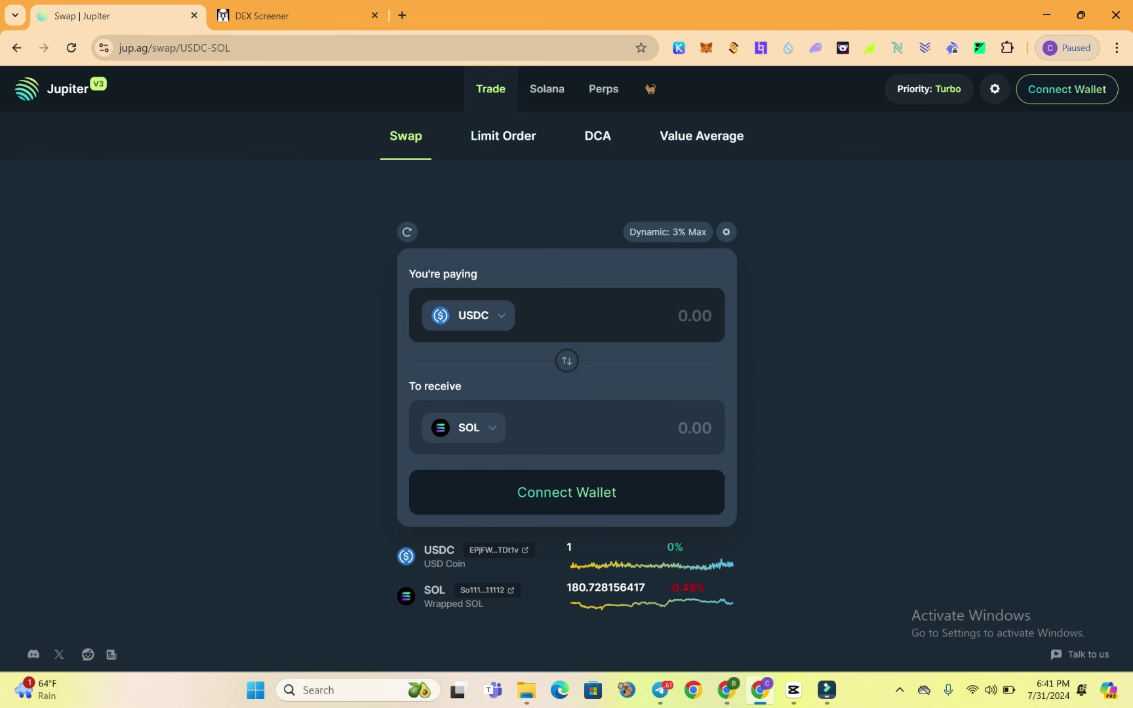
click(1067, 89)
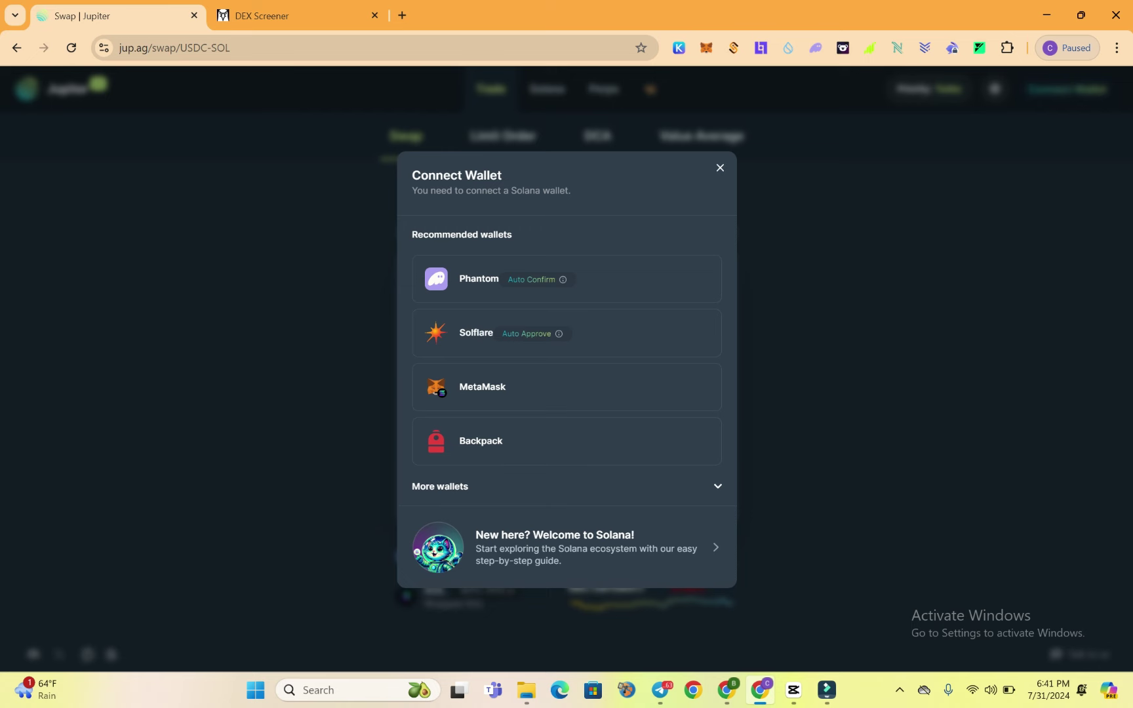
drag(412, 191, 571, 190)
key(Escape)
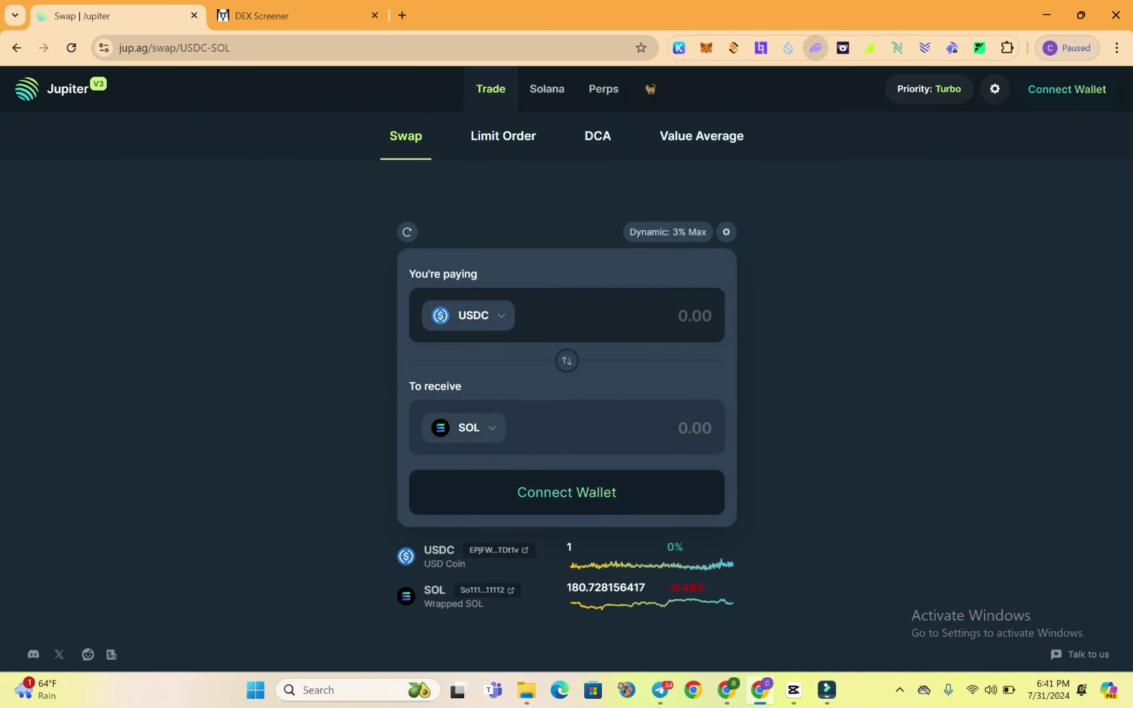
click(815, 48)
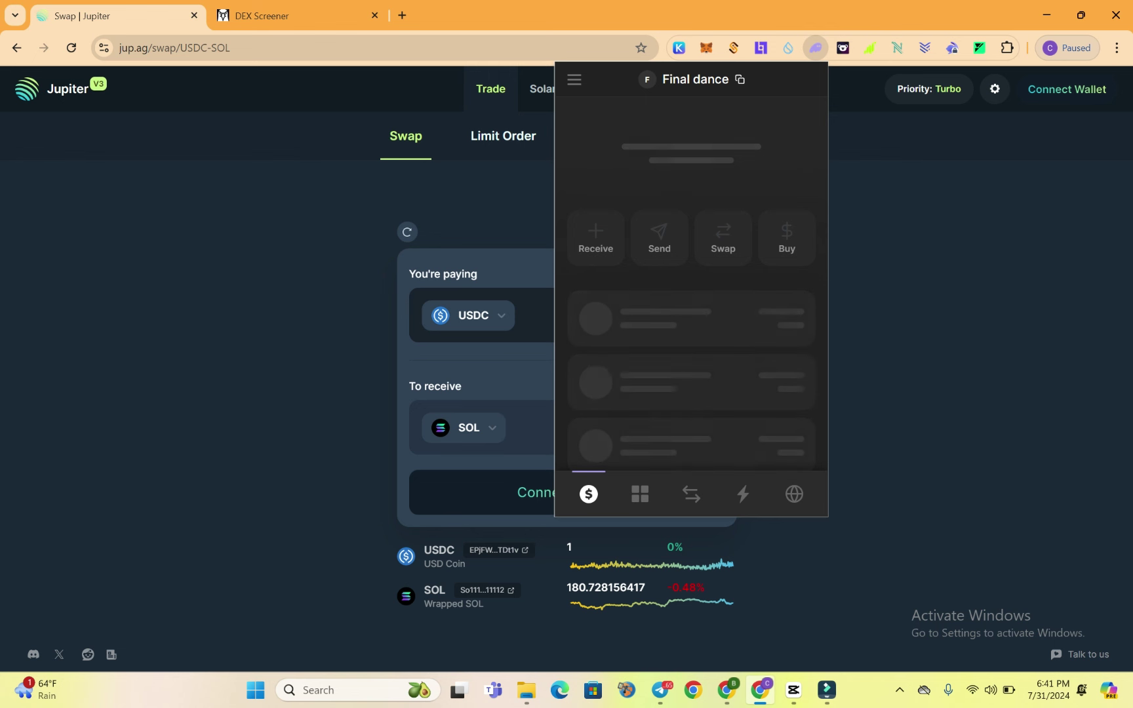
click(815, 47)
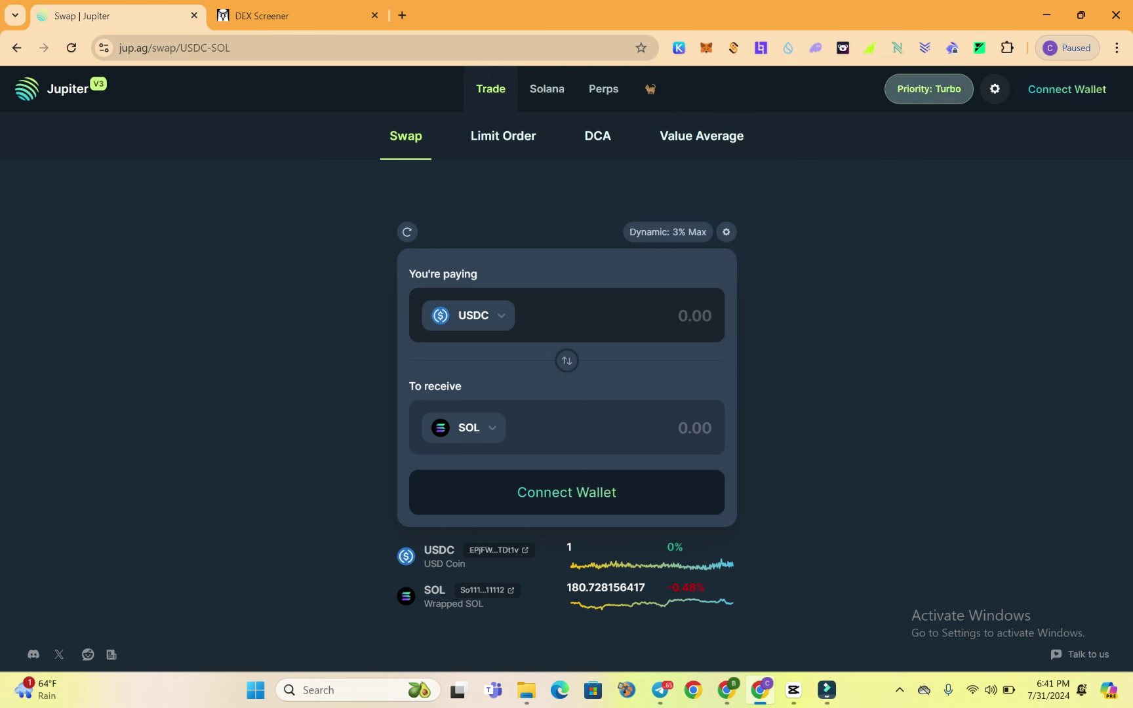
Connect the Phantom wallet to Jupiter, approve the connection request and check the wallet's balance.
click(1067, 89)
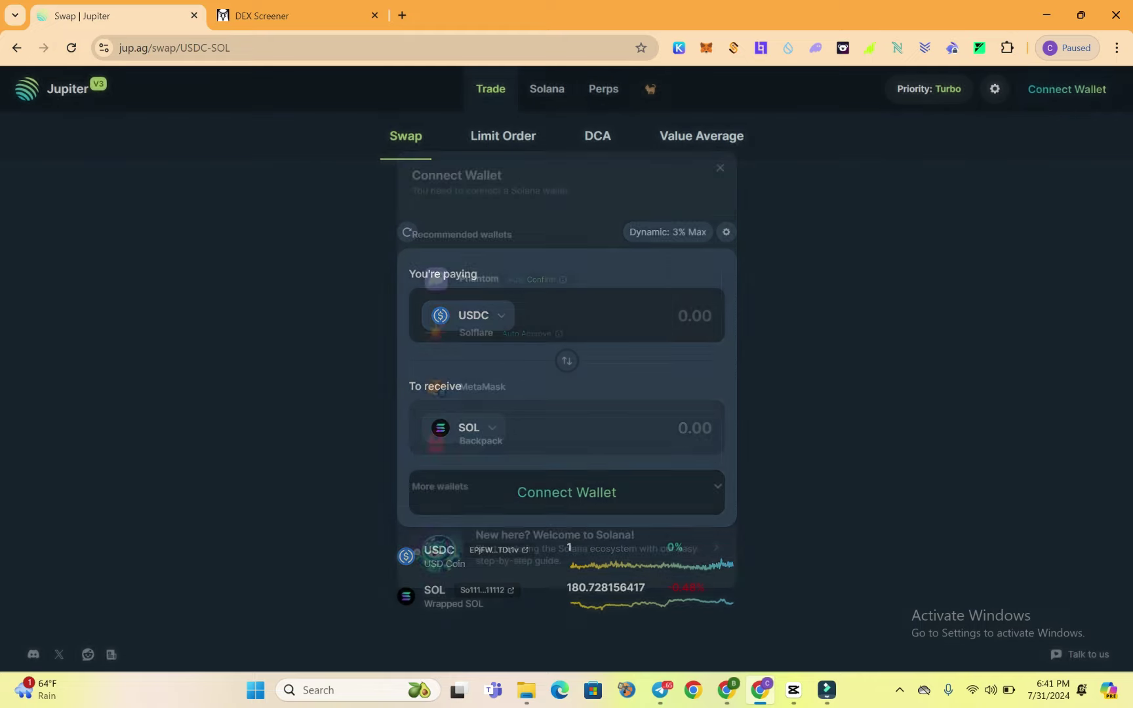
click(567, 279)
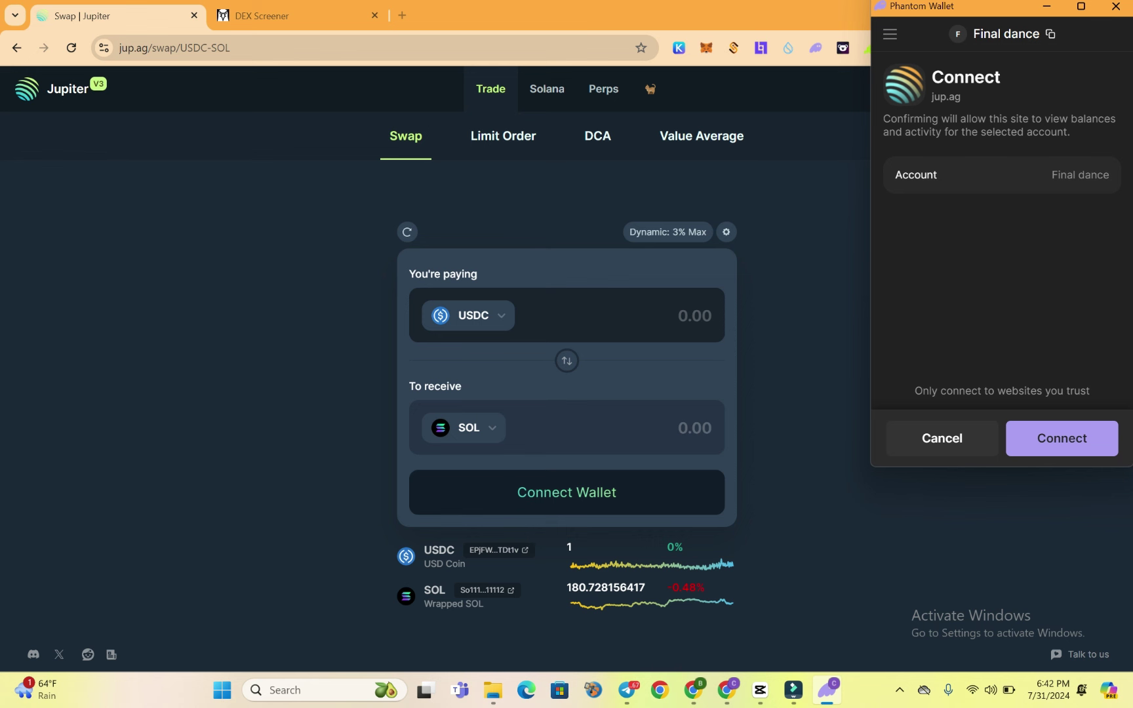
click(1062, 438)
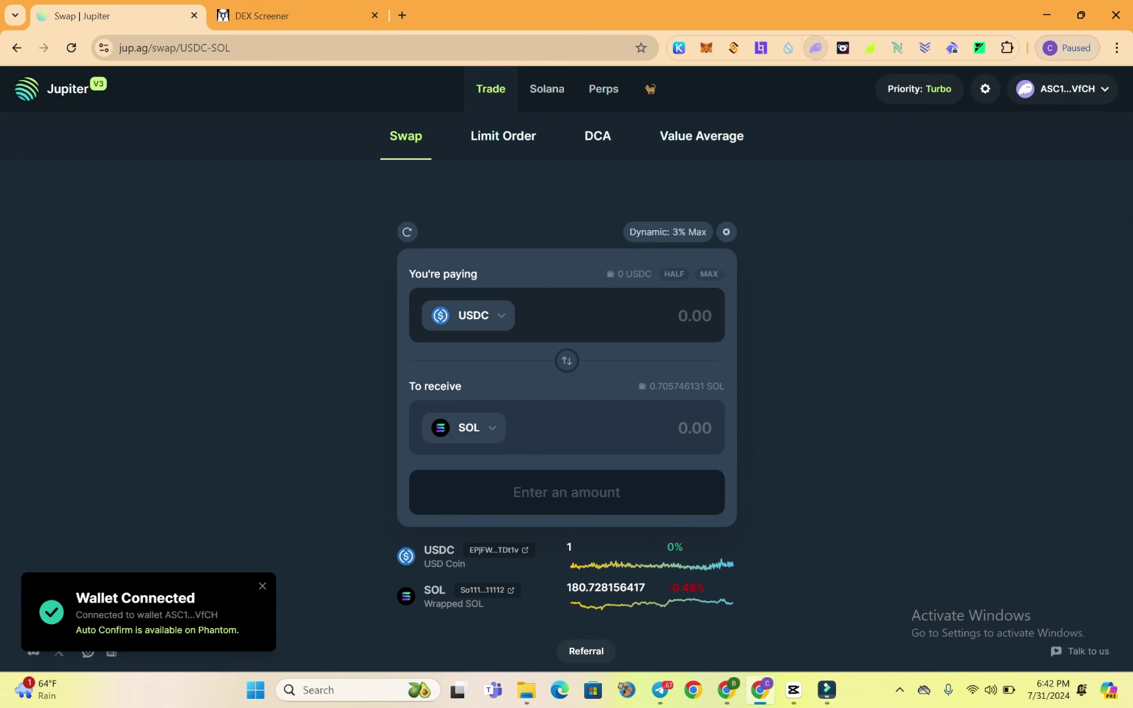
click(815, 48)
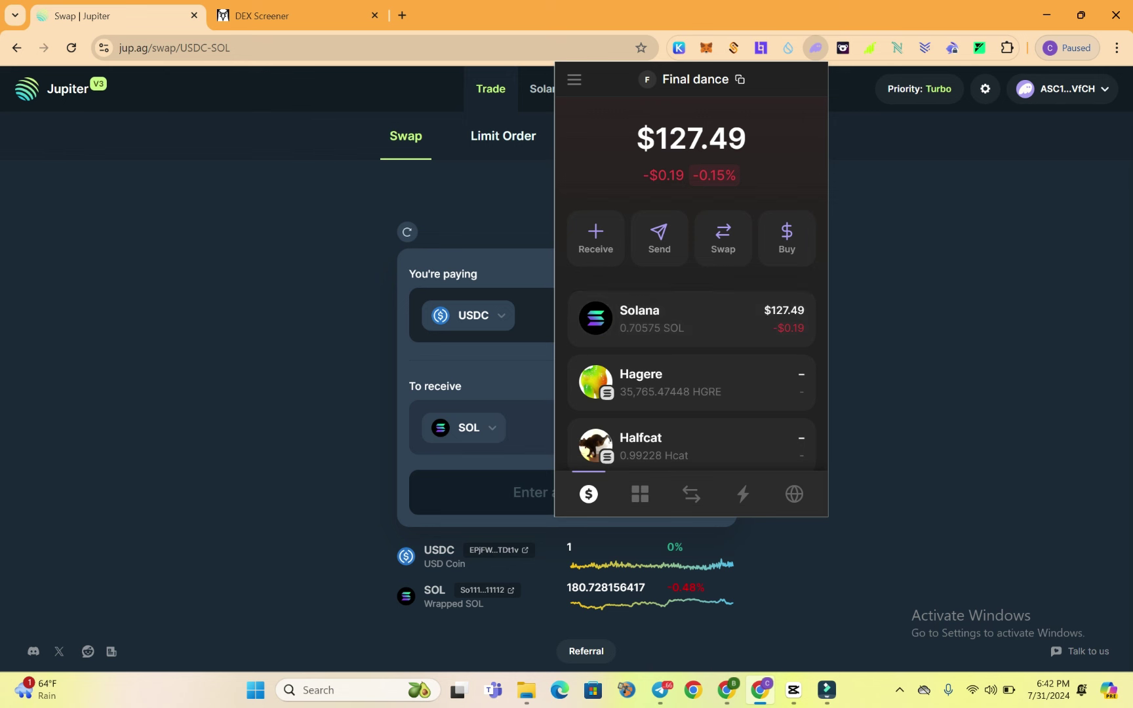
key(Escape)
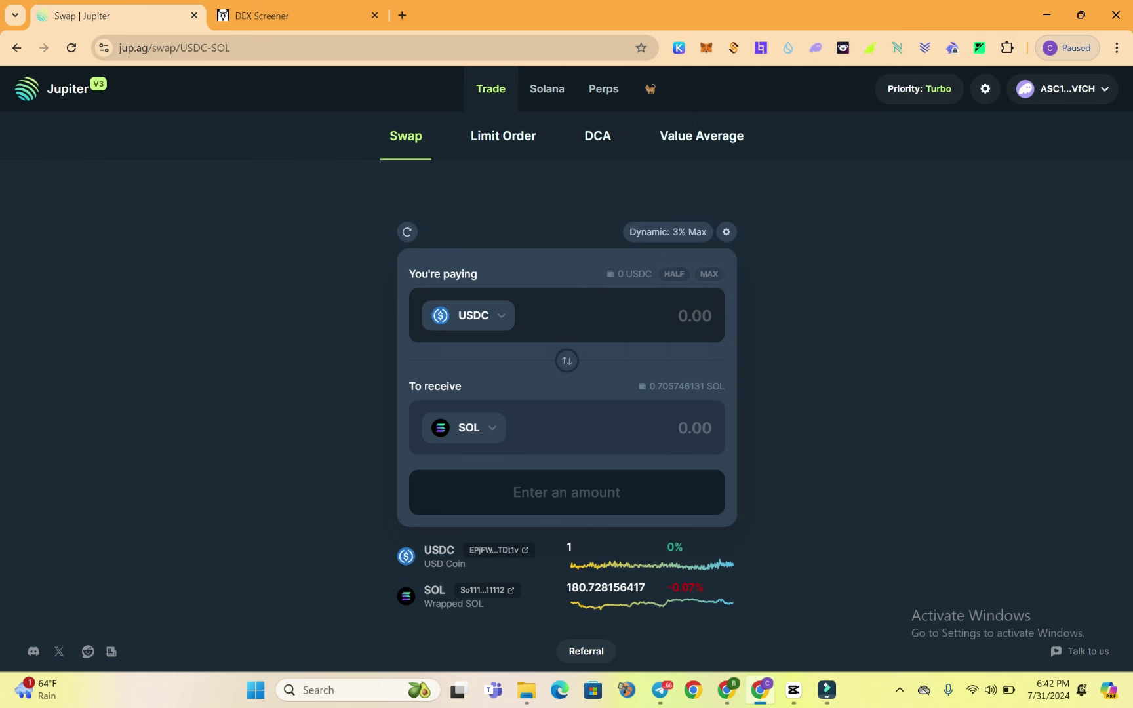
Reverse the swap pair to pay SOL and receive USDC, and browse the list of tokens available to receive.
click(567, 361)
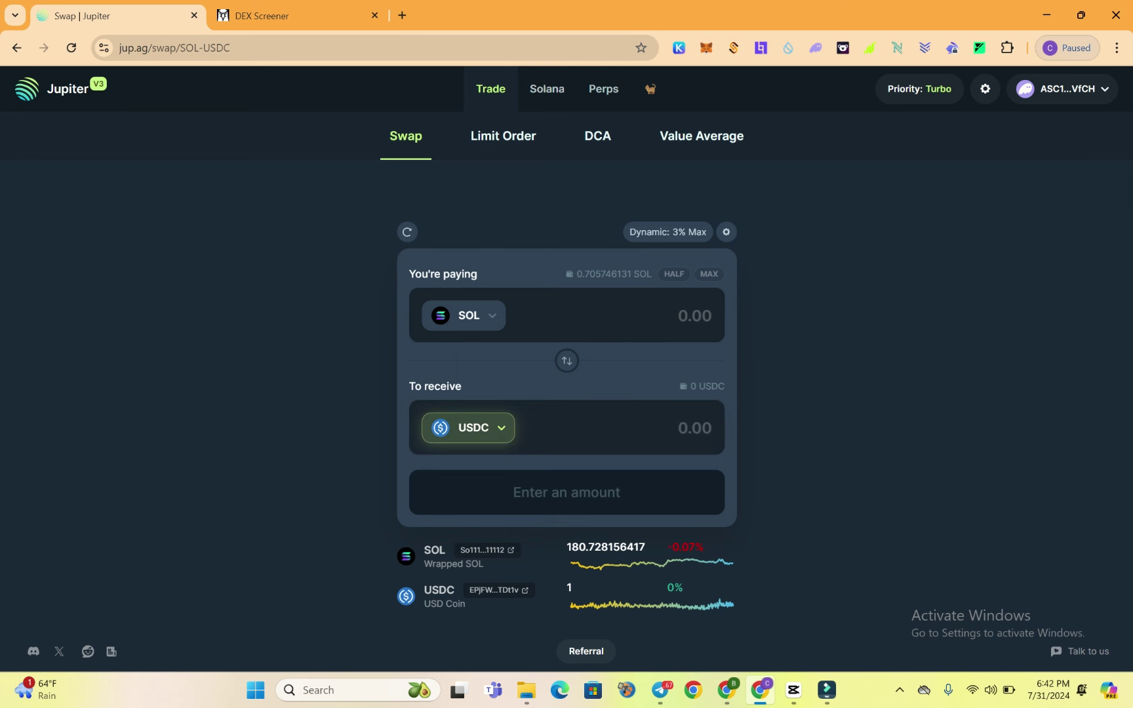
click(467, 427)
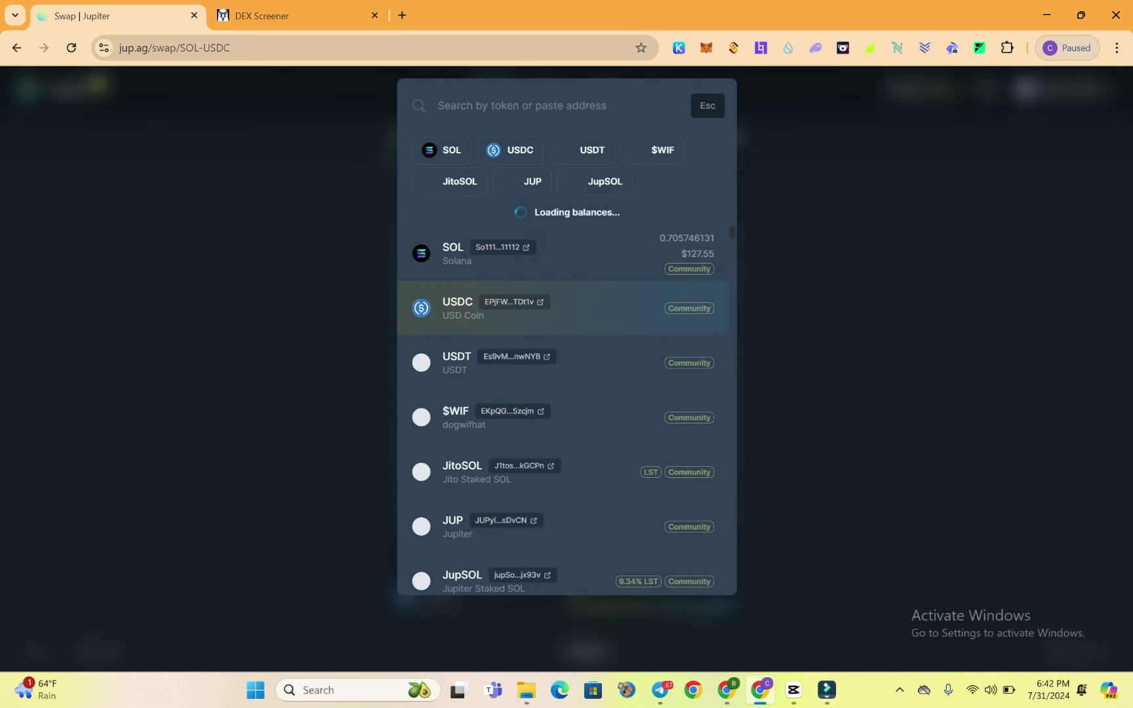
scroll(563, 410, down, 6)
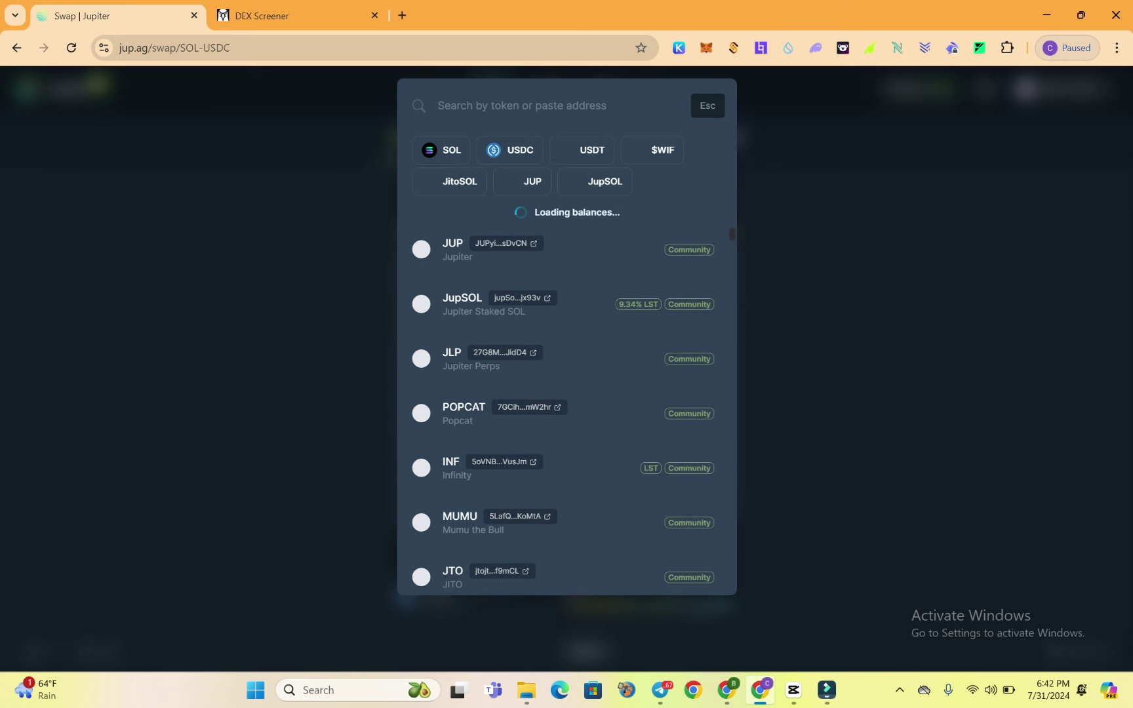
scroll(562, 417, down, 3)
scroll(563, 417, up, 10)
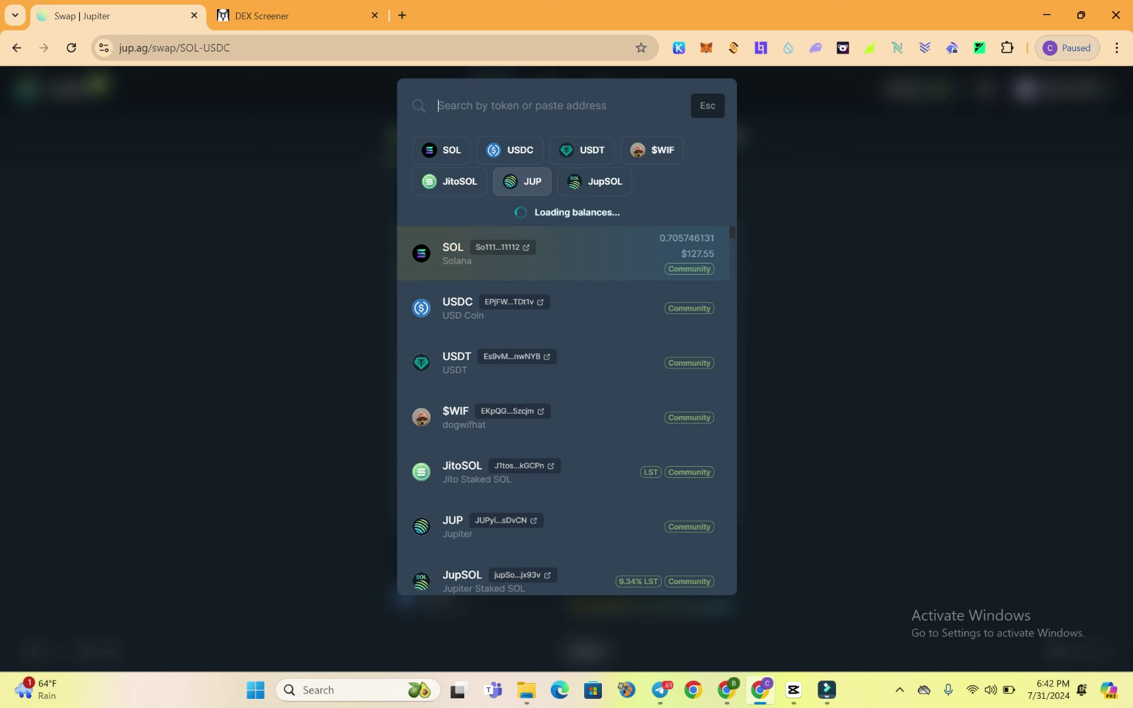
scroll(567, 407, down, 7)
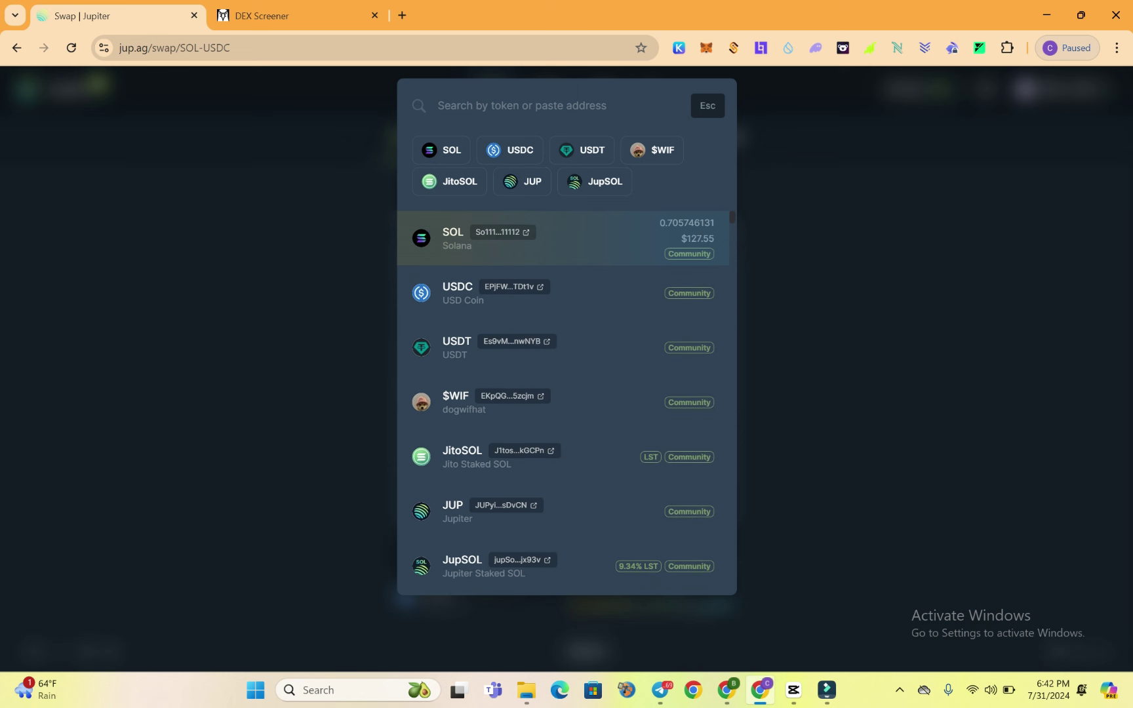
scroll(567, 402, up, 7)
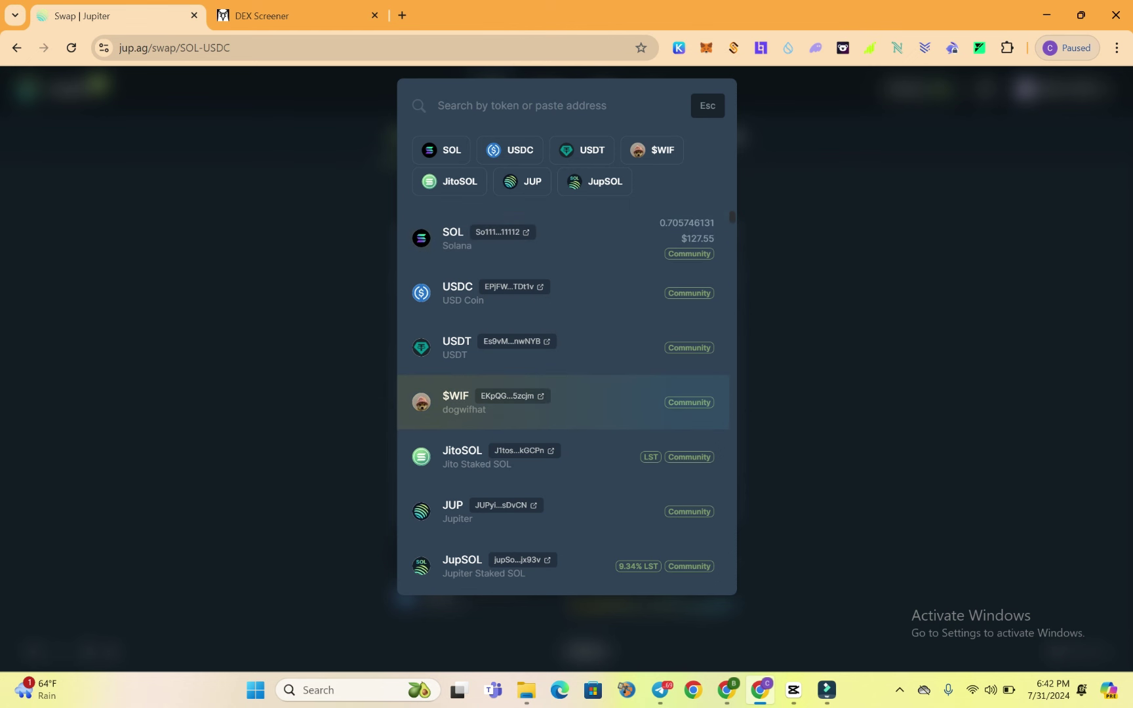
scroll(567, 457, down, 6)
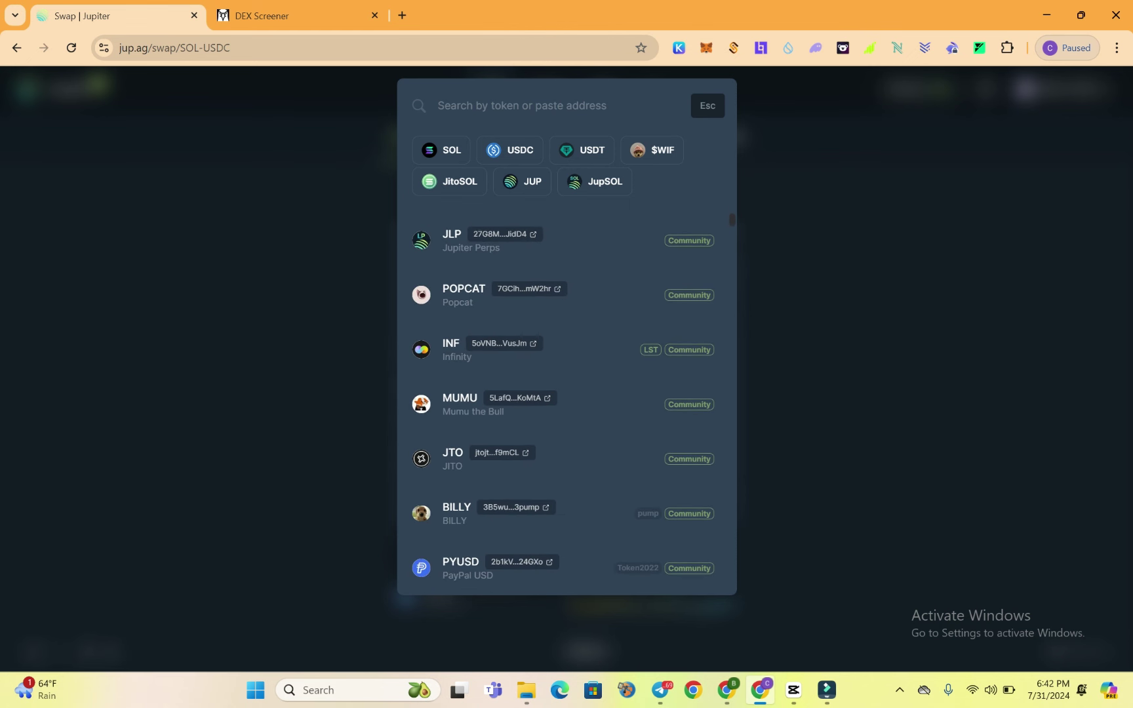
scroll(567, 402, up, 6)
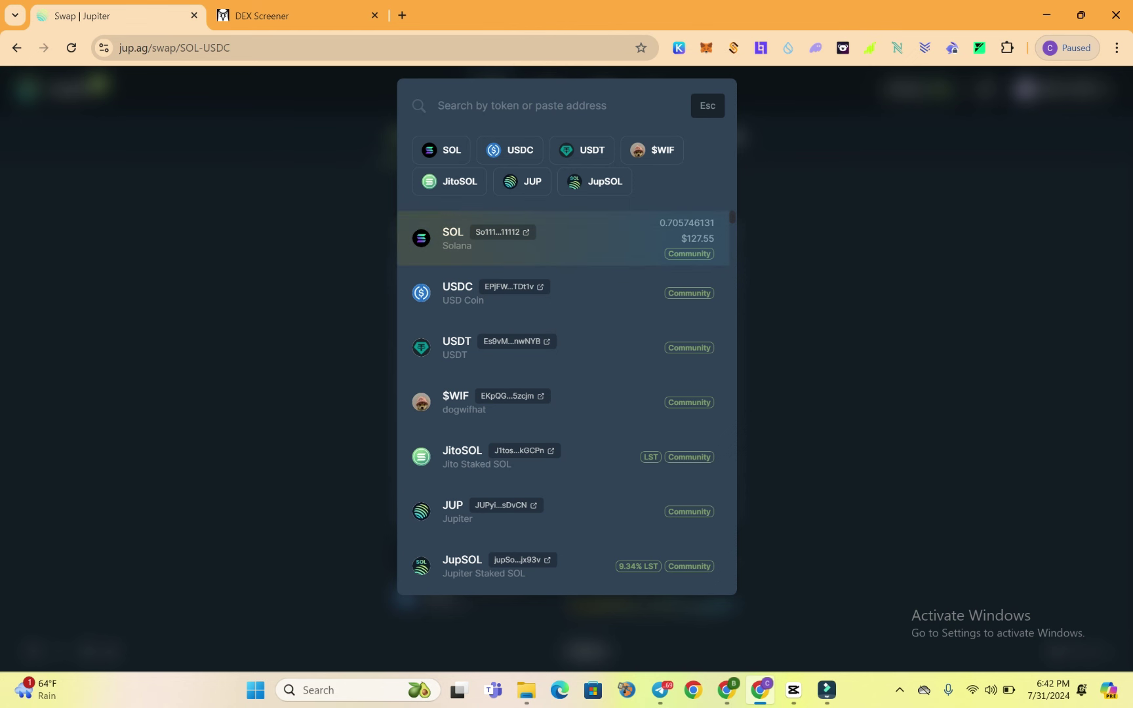
Search the token list for USDC.
text(U)
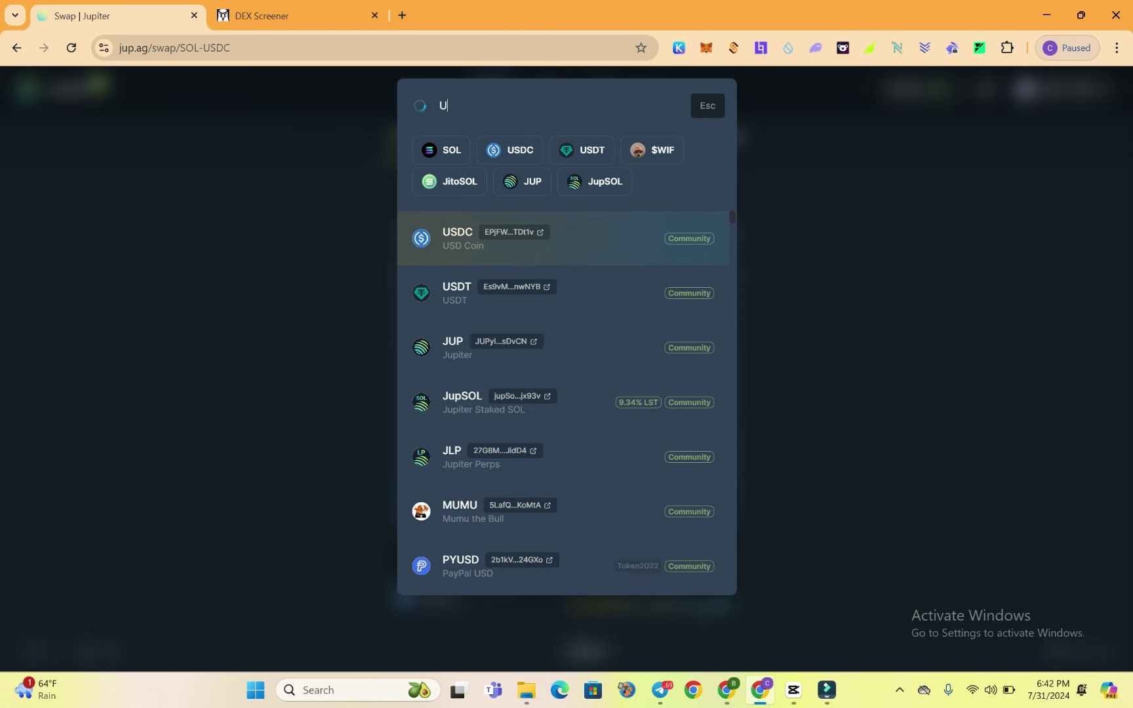
text(SCD)
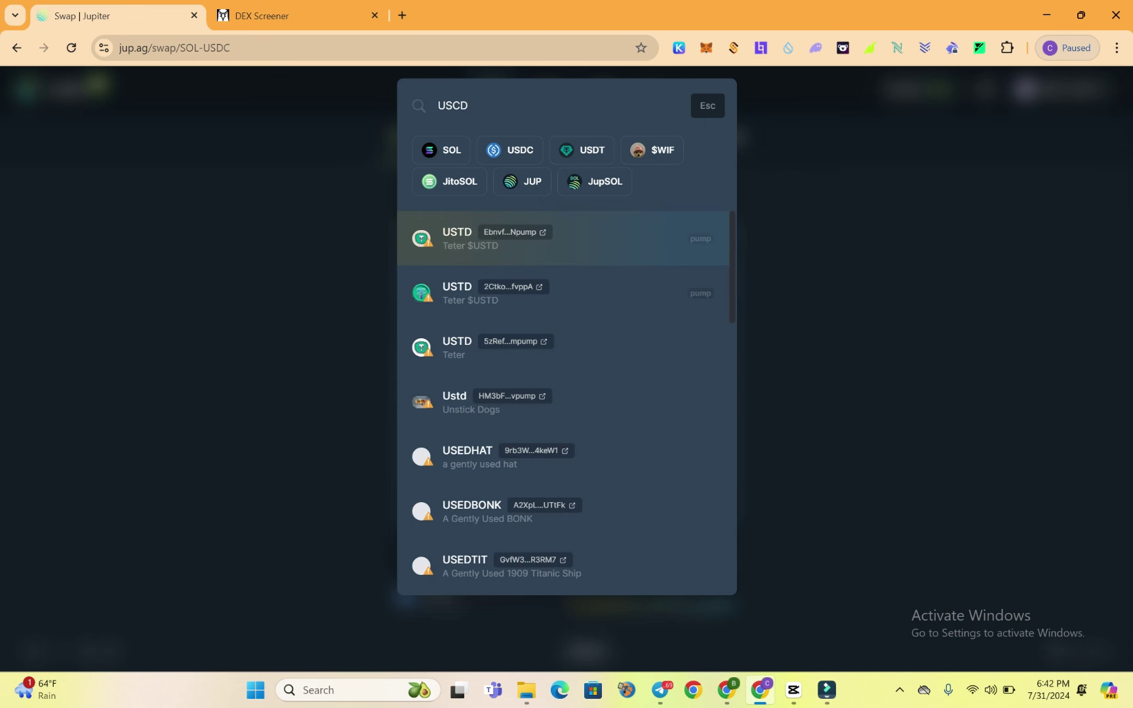
key(BackSpace)
key(BackSpace)
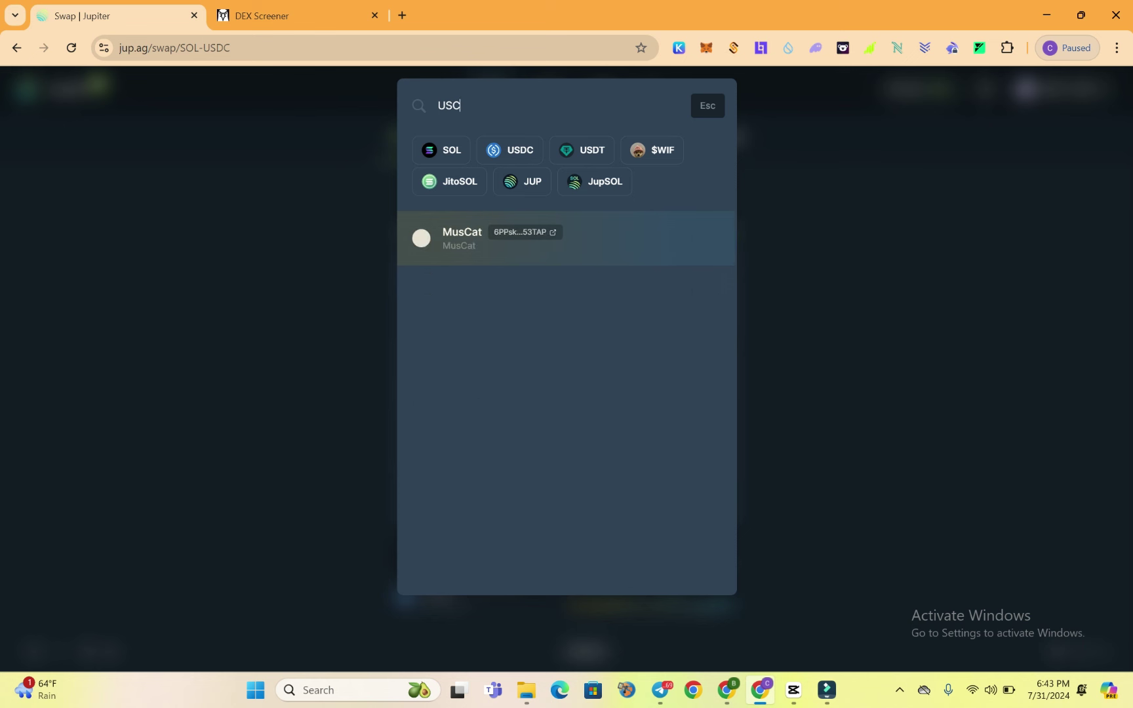
text(D)
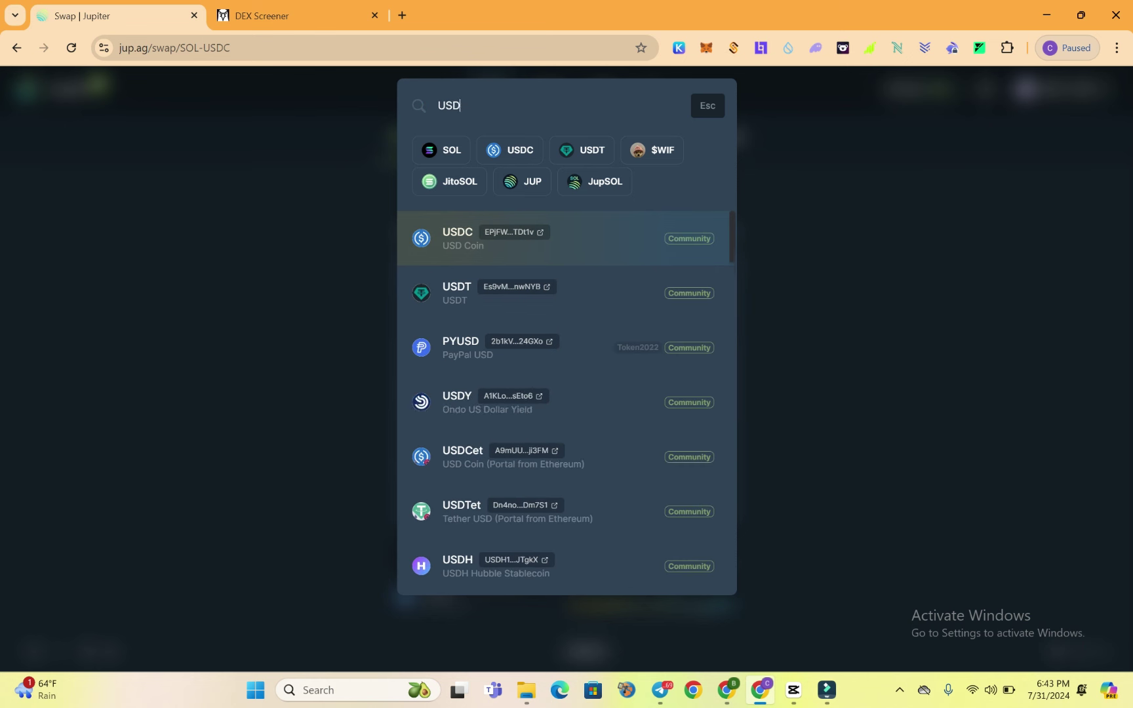
text(C)
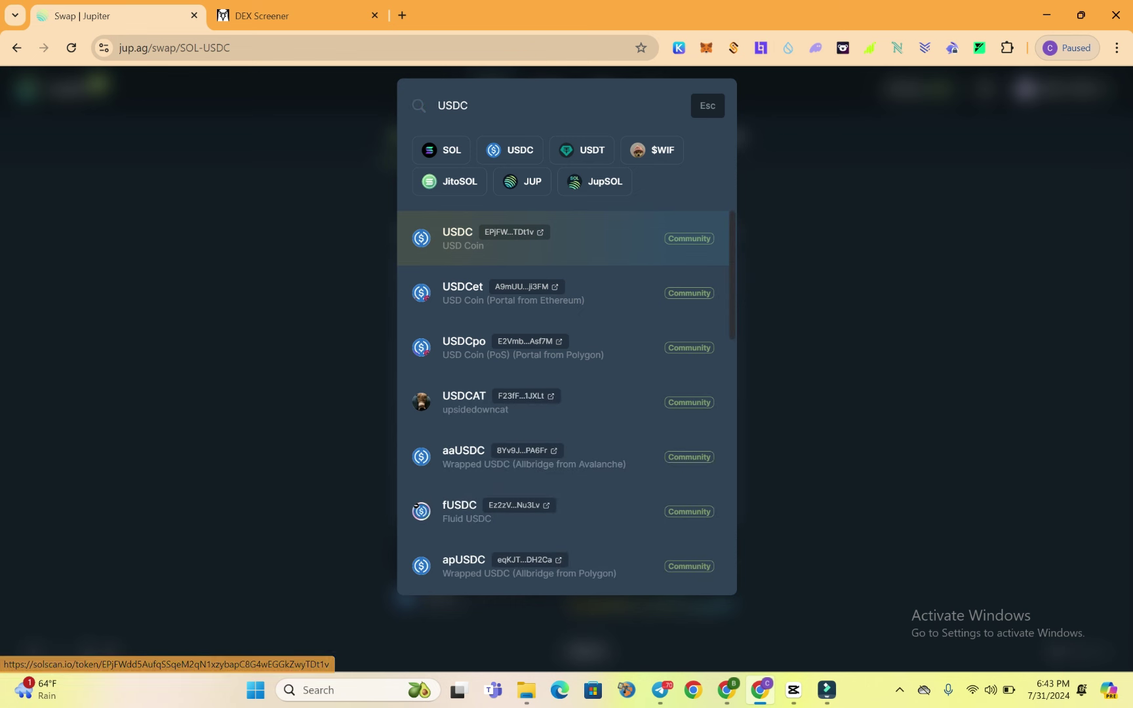
Clear the token search and choose USDC (USD Coin) as the token to receive.
key(BackSpace)
key(BackSpace)
key(BackSpace)
key(BackSpace)
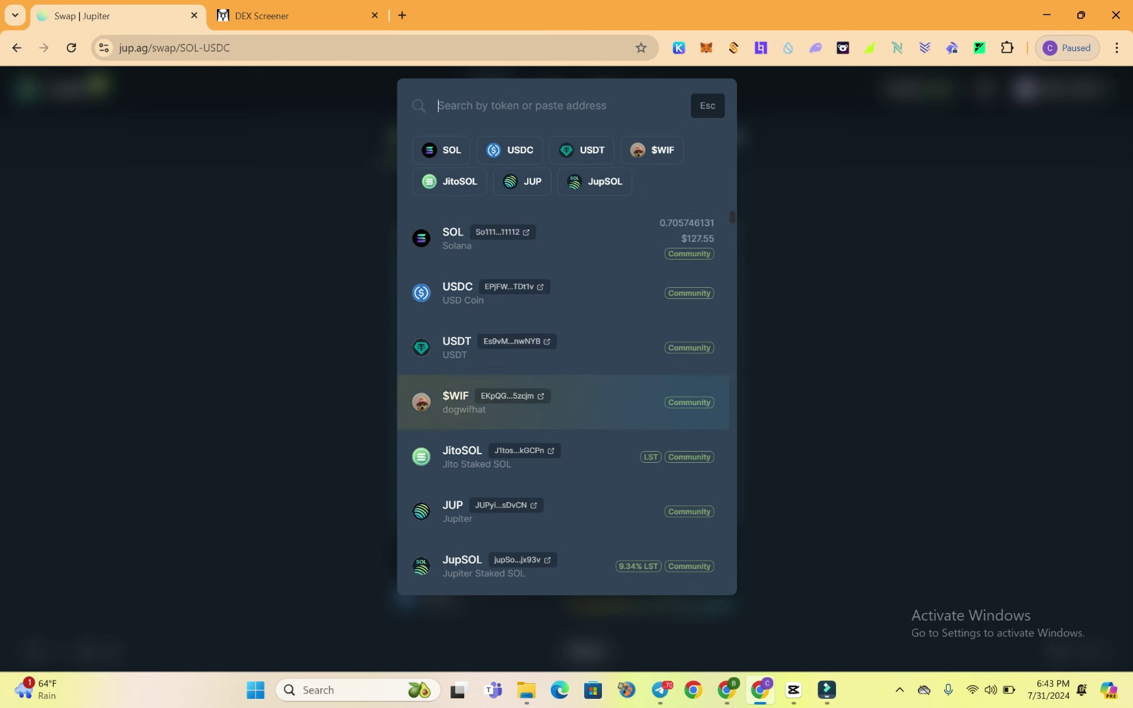
key(Down)
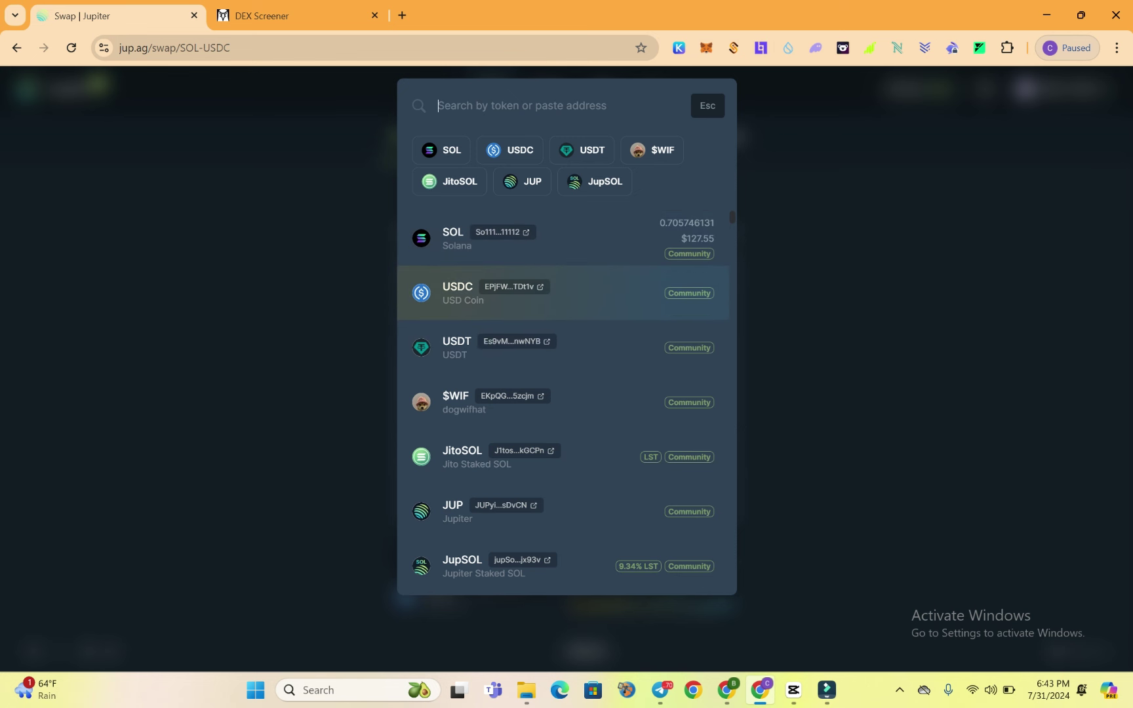
key(Return)
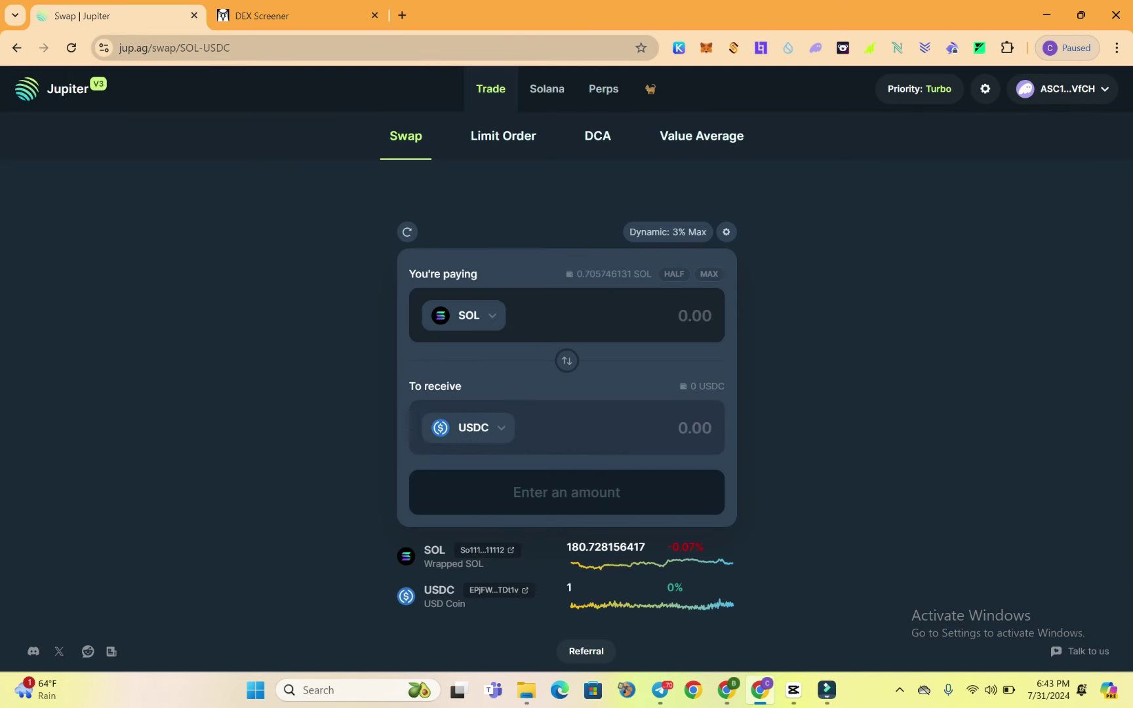
Switch to DEX Screener and open the IQ/SOL pair from the trending token list.
click(263, 16)
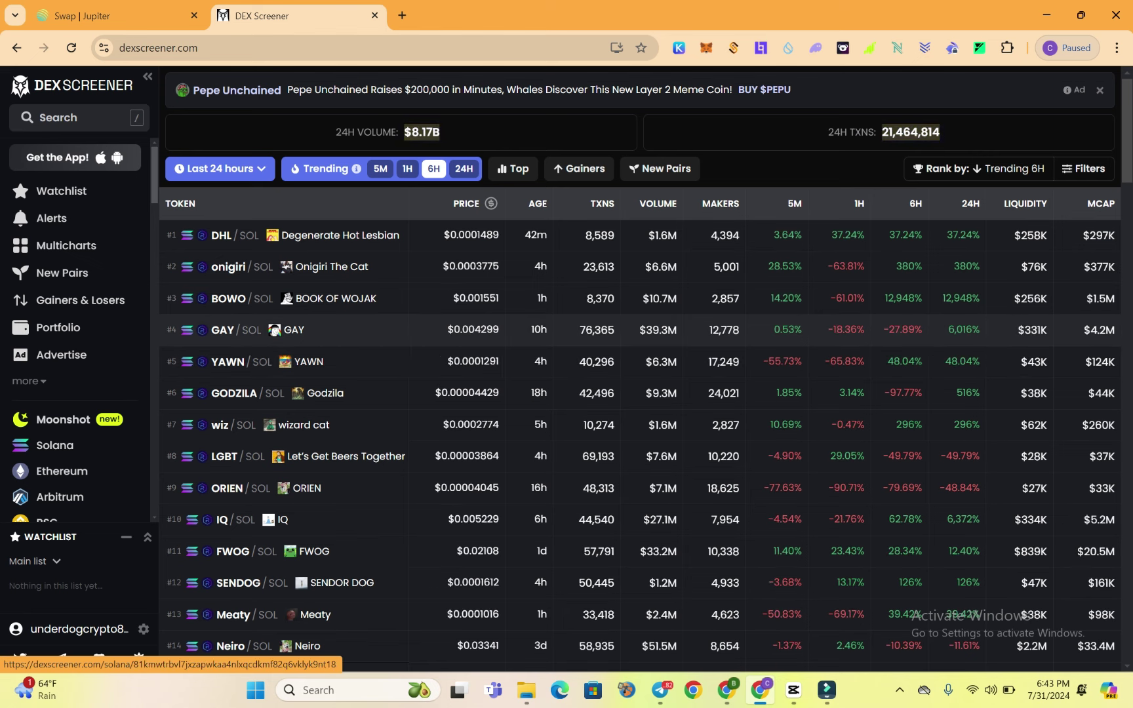
scroll(639, 381, down, 1)
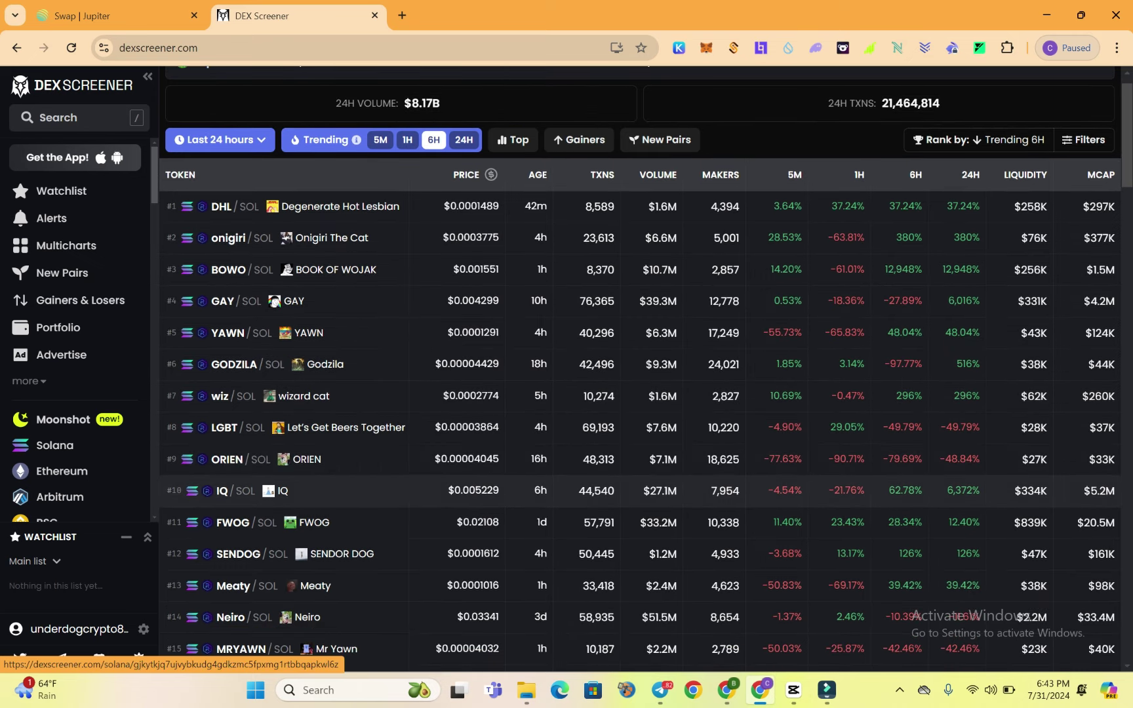
click(519, 488)
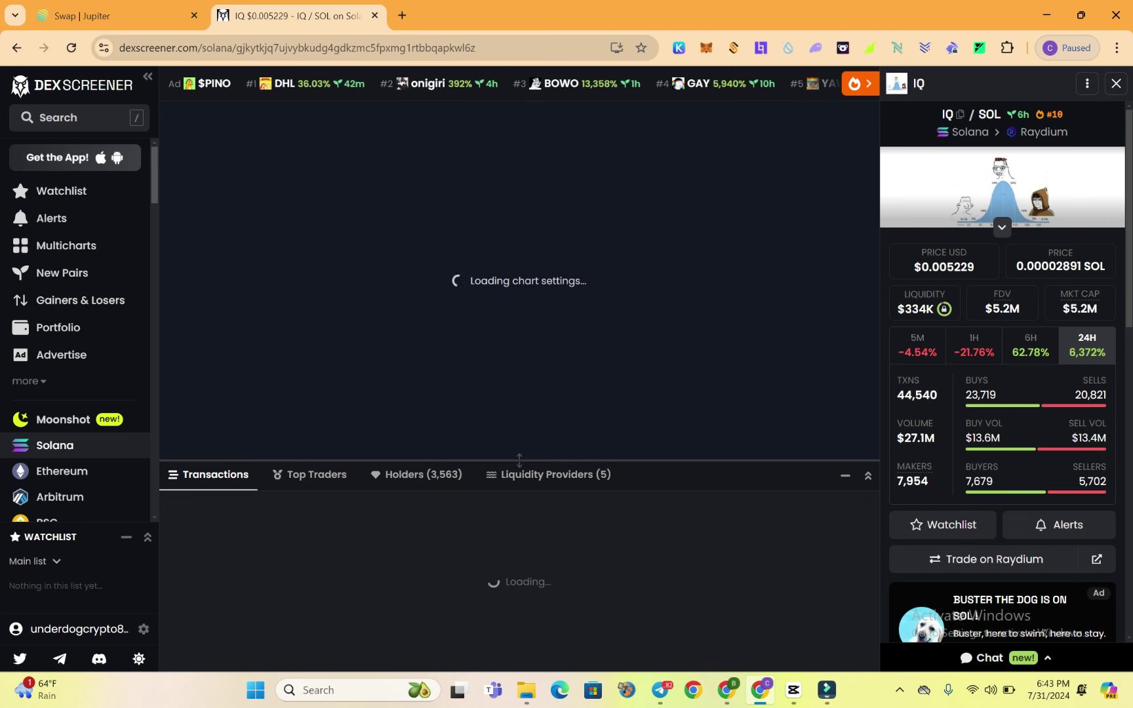
Copy the IQ token's contract address from the pair details on DEX Screener.
scroll(1002, 367, down, 1)
scroll(1002, 367, down, 3)
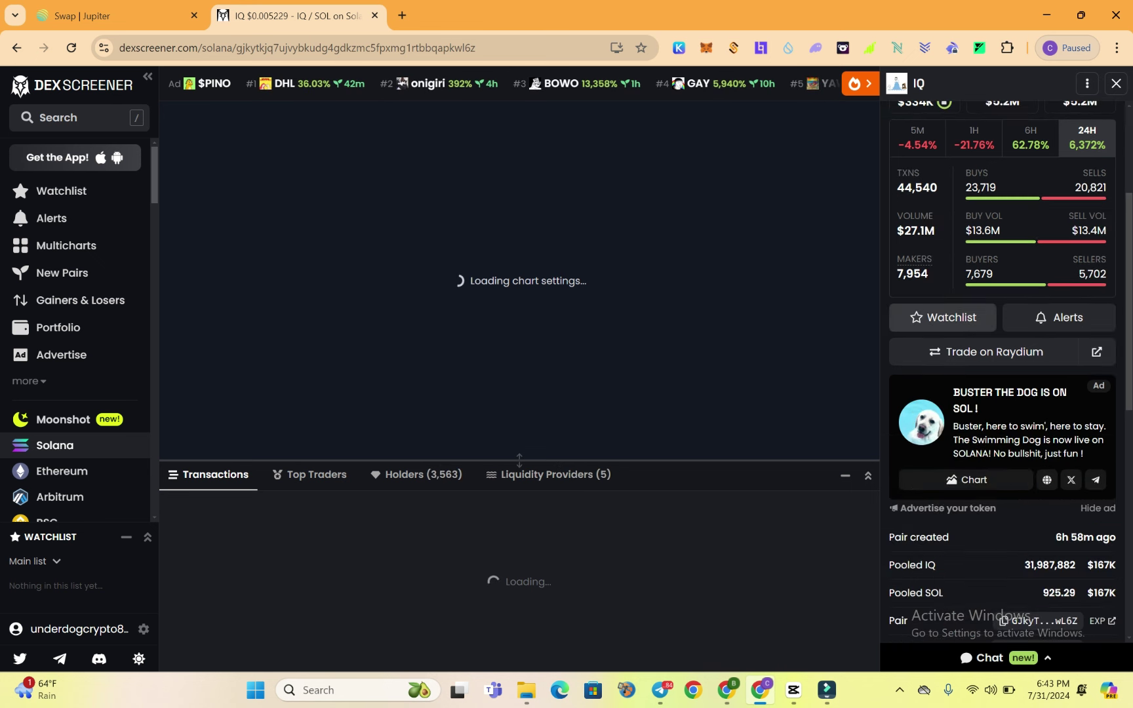
scroll(1002, 367, down, 2)
scroll(1002, 367, down, 1)
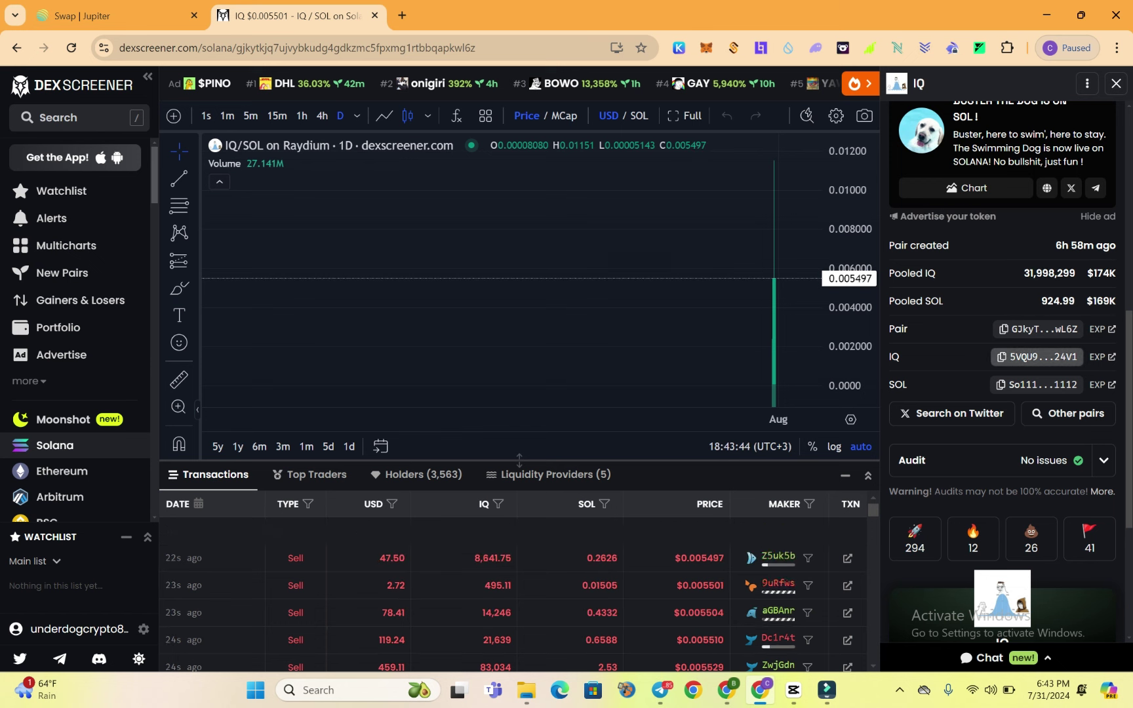
double_click(1037, 356)
double_click(1036, 357)
double_click(1036, 357)
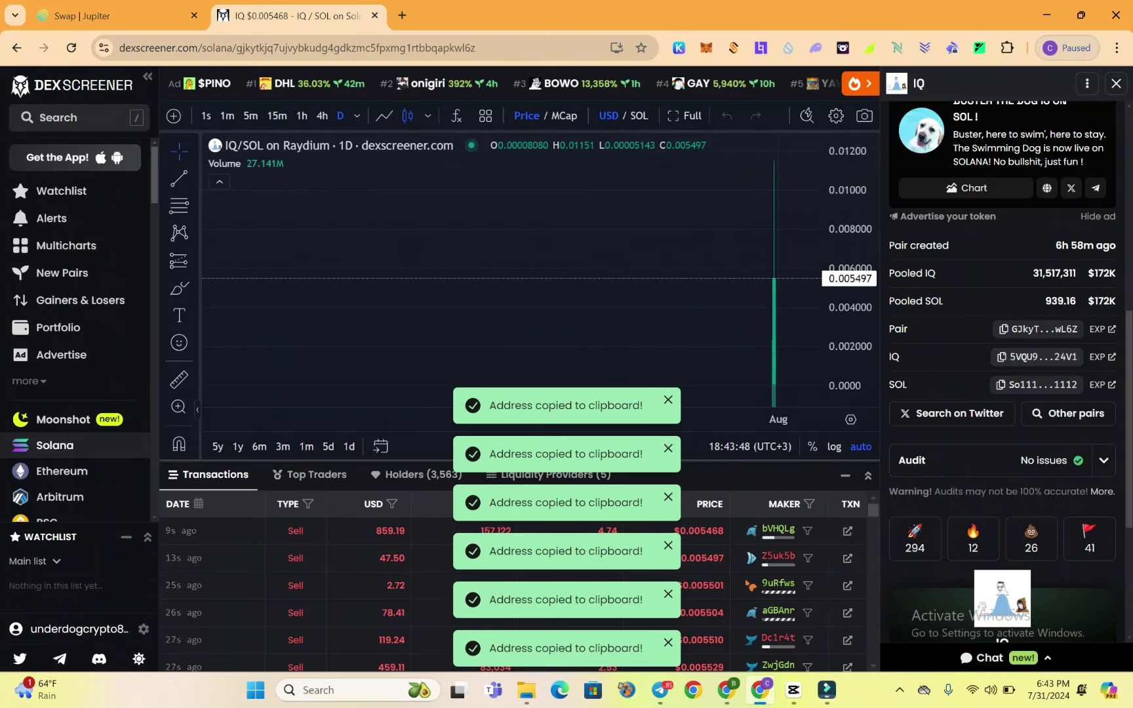
Return to Jupiter, look up the receive token with the copied contract address, check its Solscan link, and choose IQ.
key(ctrl+Tab)
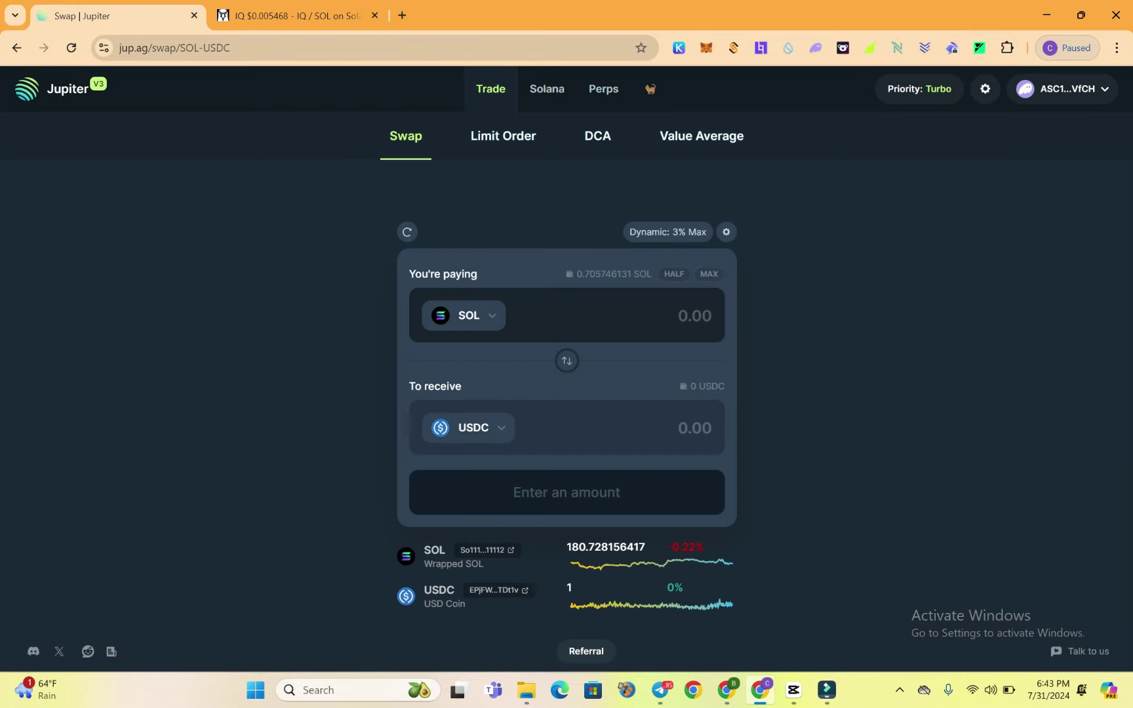
click(472, 428)
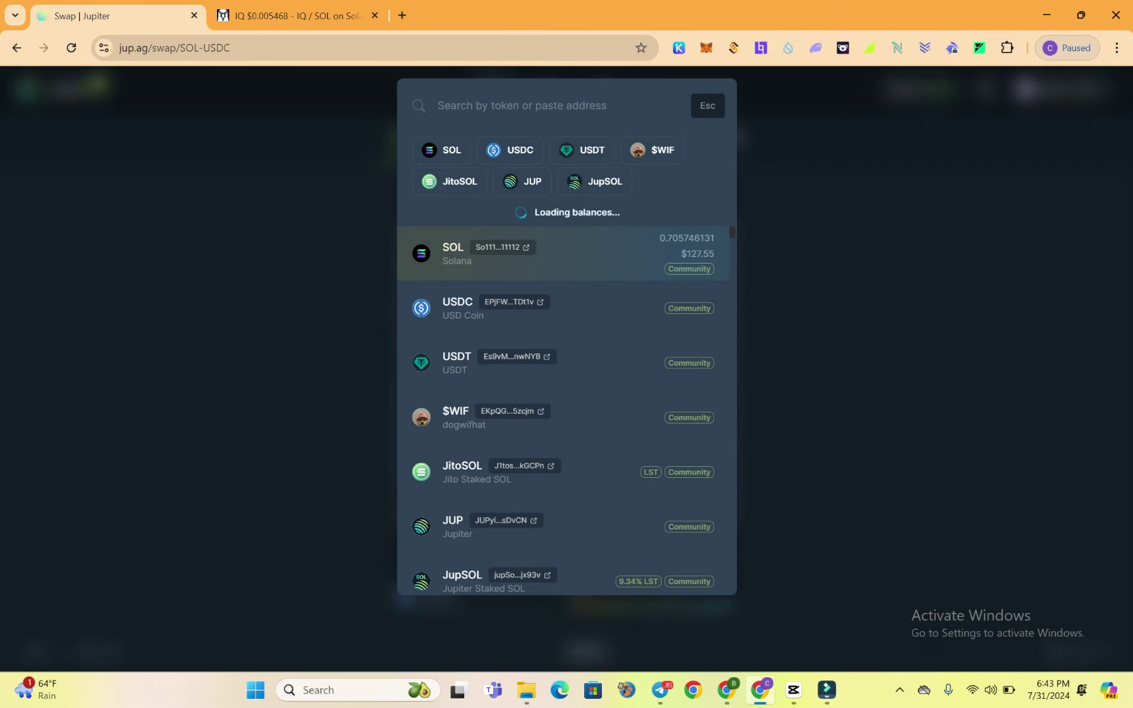
key(ctrl+v)
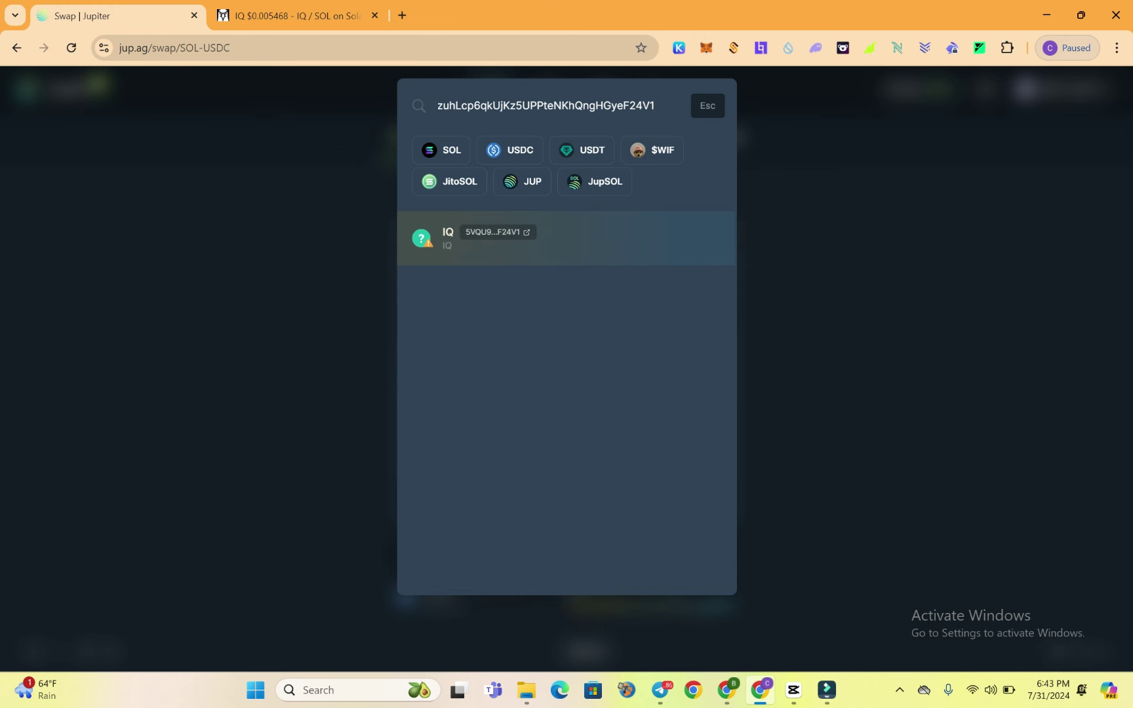
click(527, 232)
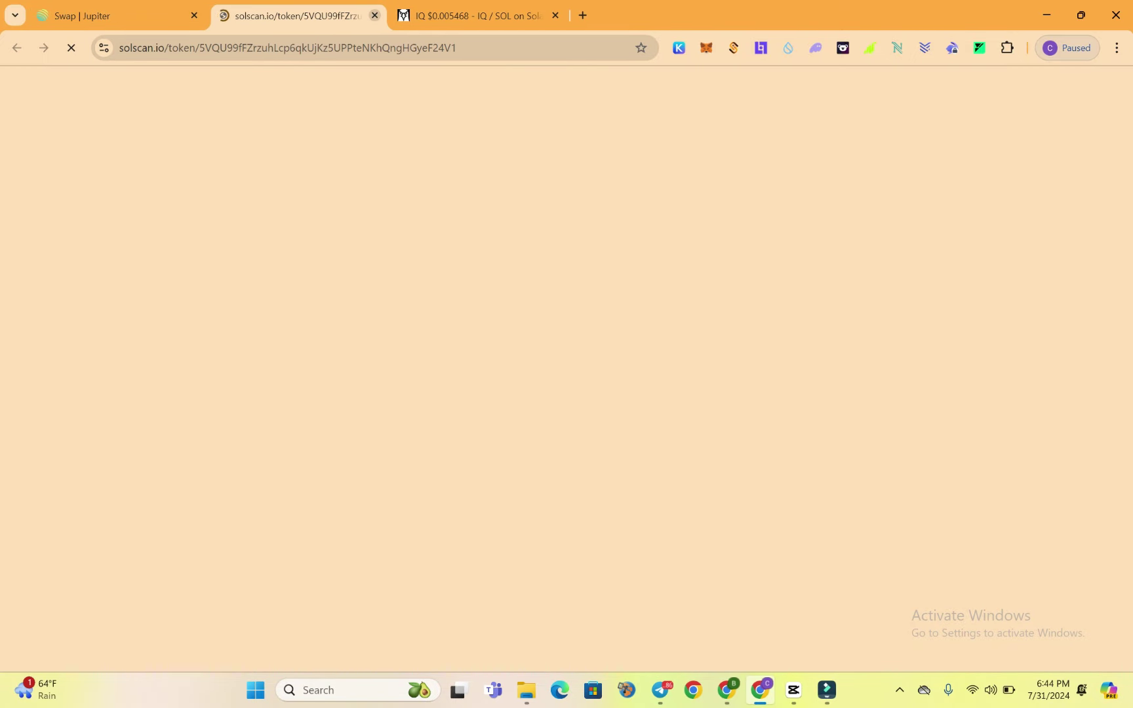
key(ctrl+shift+Tab)
click(374, 15)
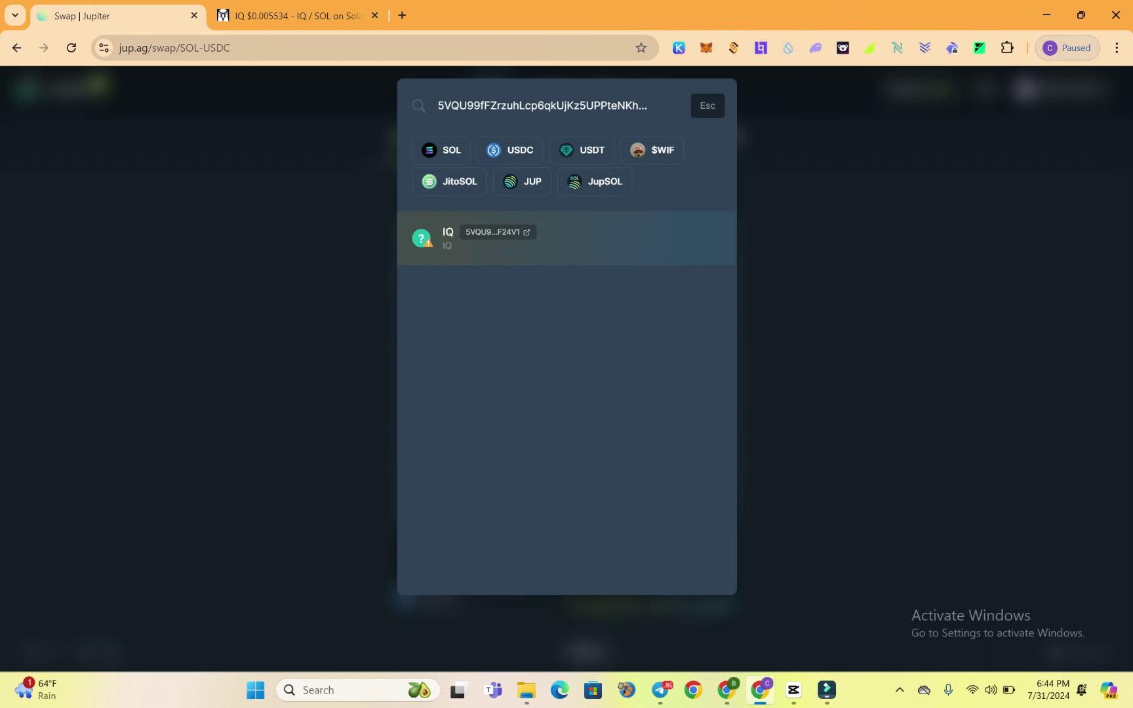
key(Return)
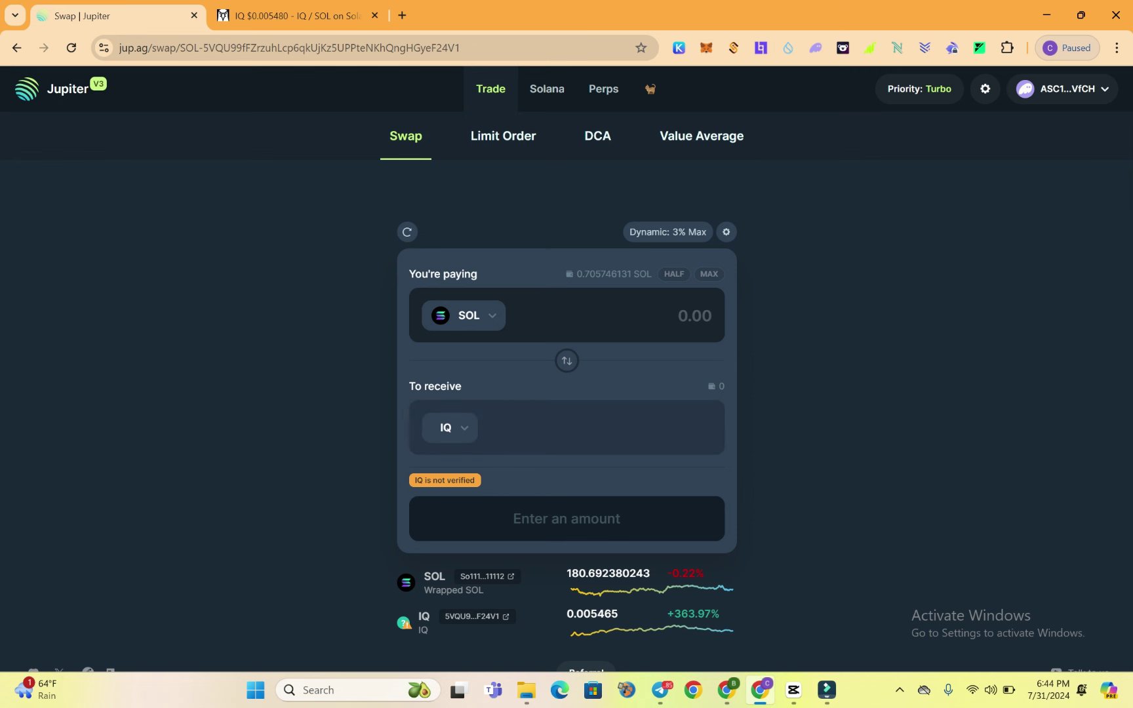
Review the IQ/SOL pair's details on DEX Screener, go back to its token list, and return to the Jupiter swap.
mouse_move(445, 480)
key(ctrl+Tab)
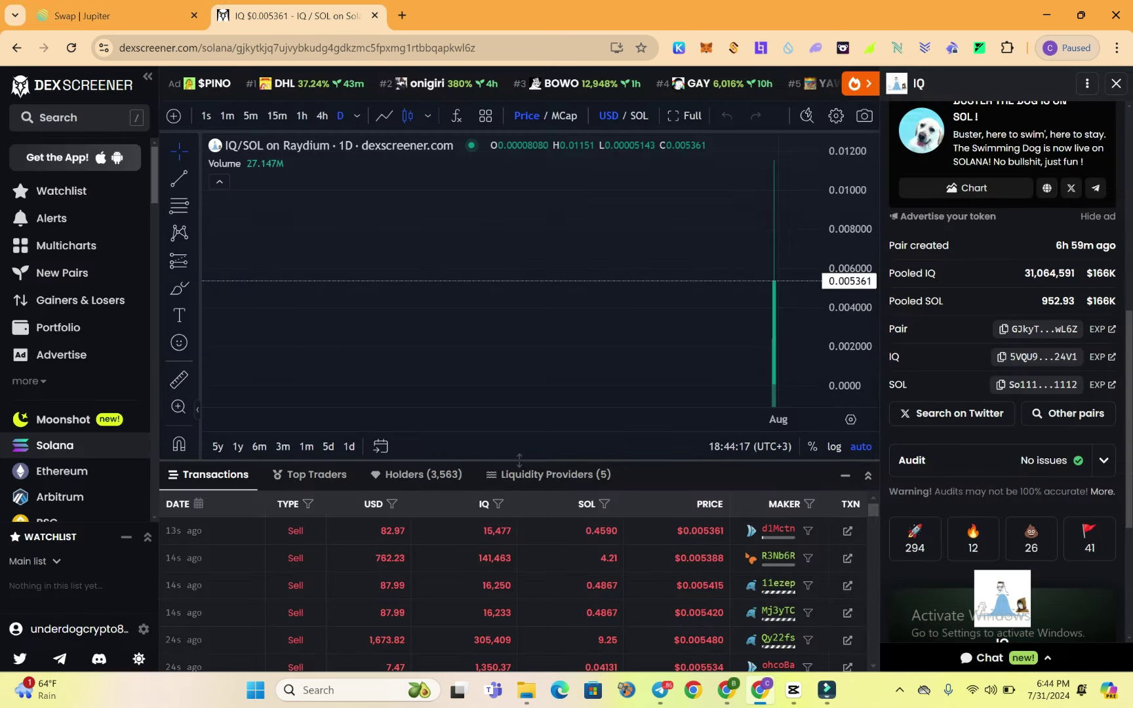
scroll(1003, 328, up, 8)
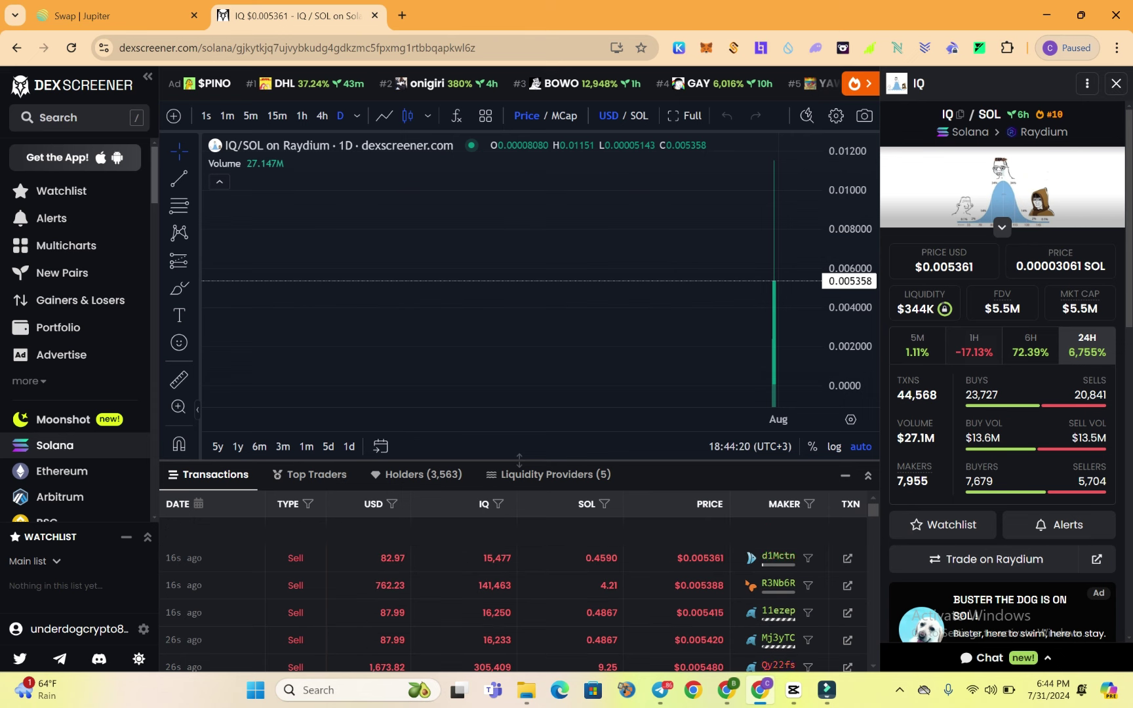
click(105, 16)
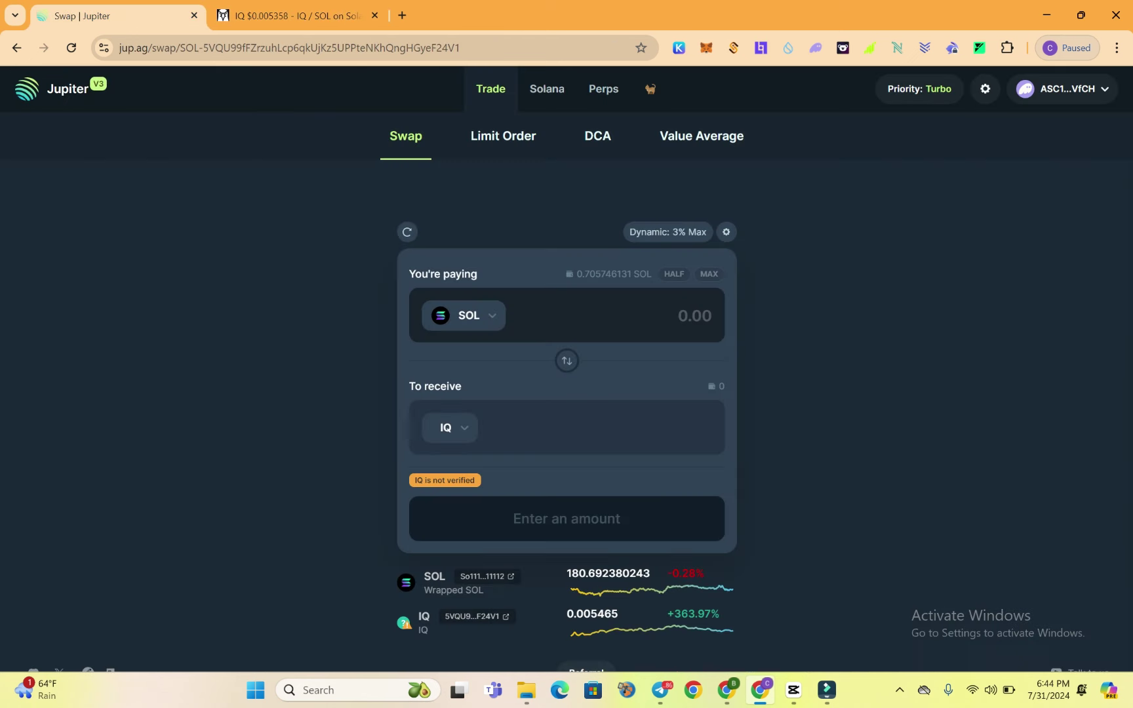
key(ctrl+Tab)
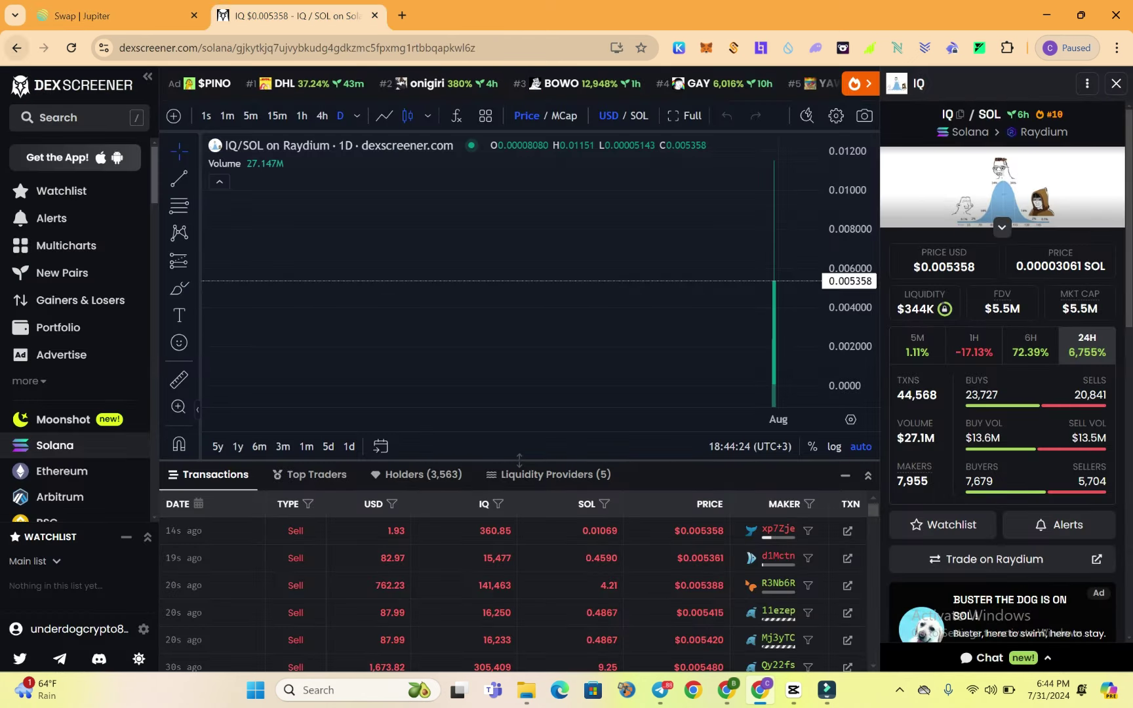
click(16, 48)
key(ctrl+Tab)
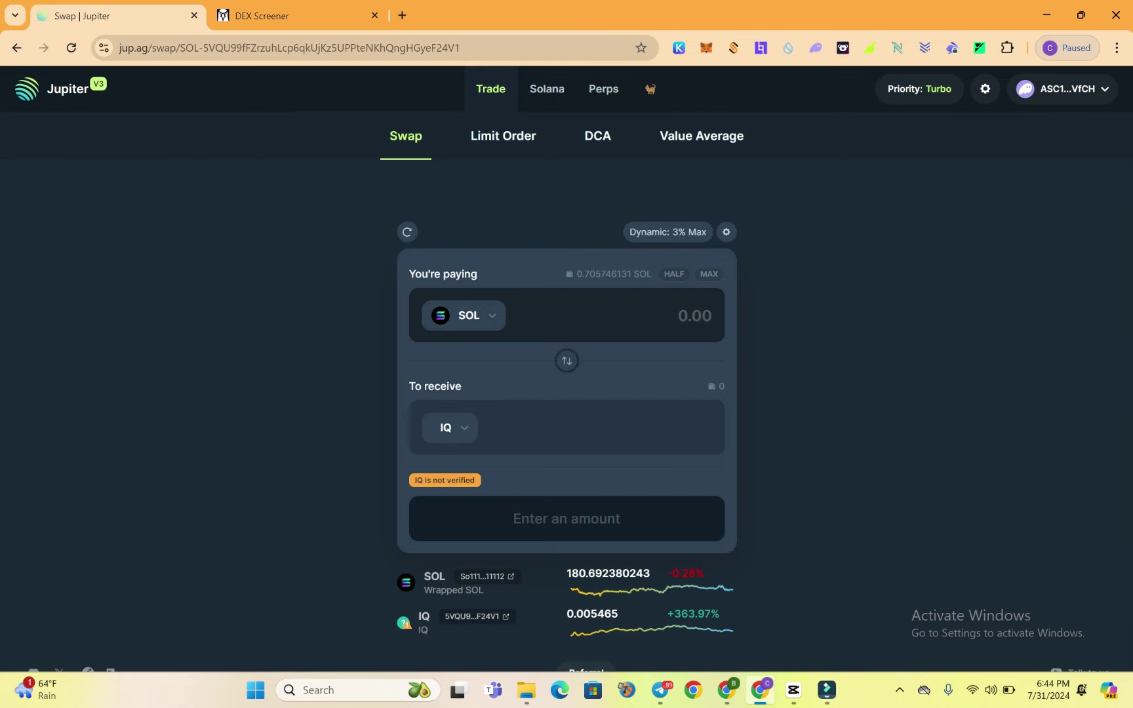
Enter 0.0001 SOL as the amount to pay for IQ, and clear the amount again.
click(711, 316)
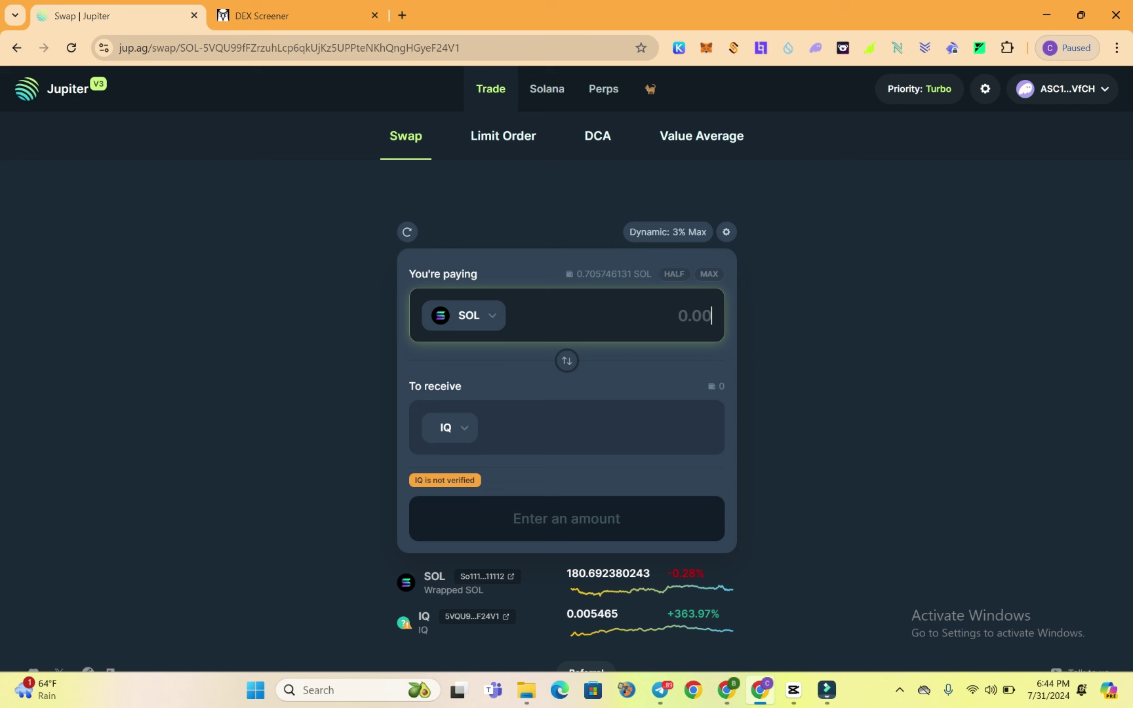
text(0.00)
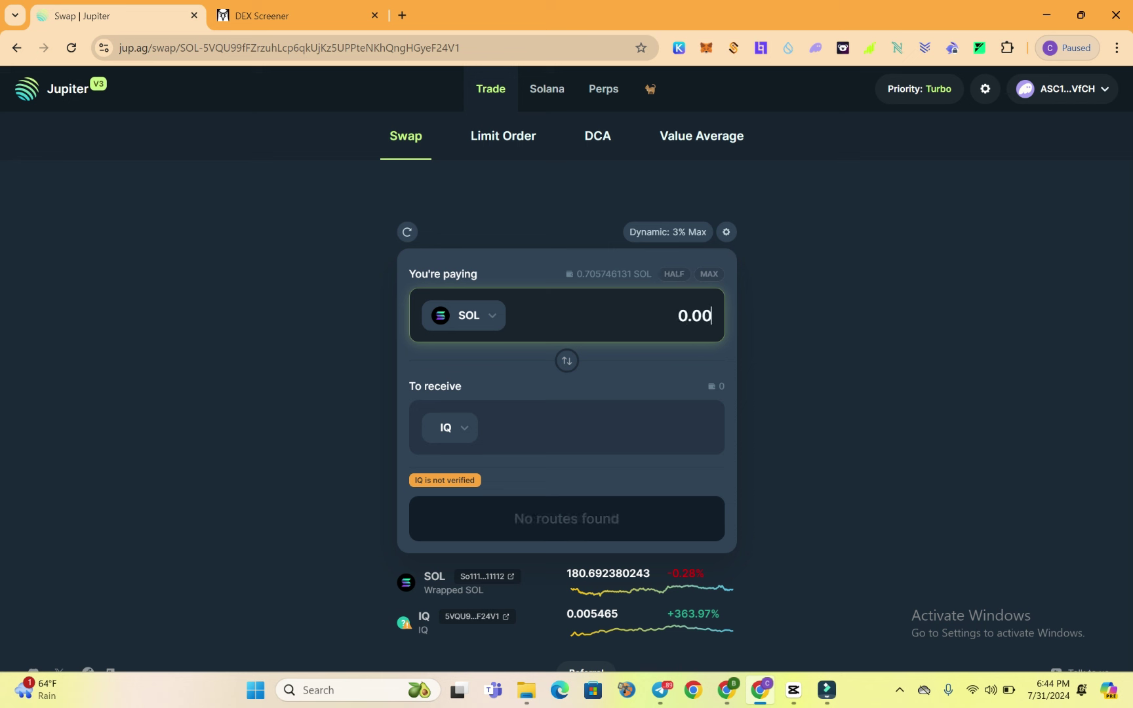
text(01)
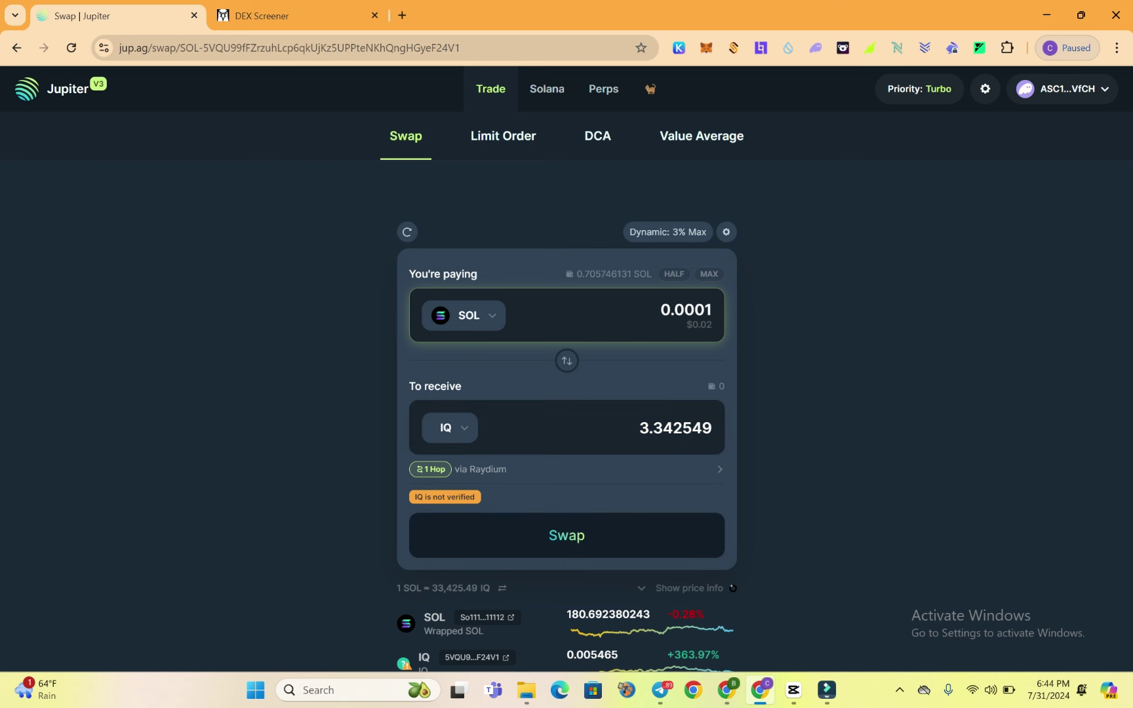
key(BackSpace)
key(BackSpace)
key(BackSpace)
key(BackSpace)
key(BackSpace)
key(BackSpace)
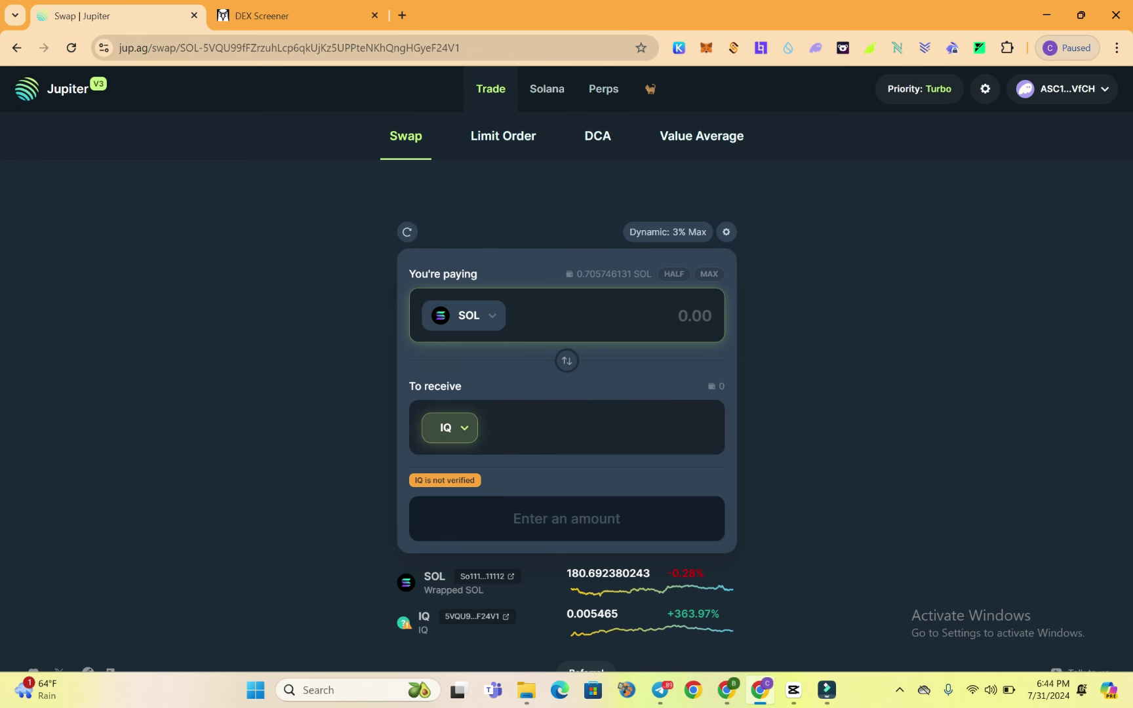
Choose USDC (USD Coin) as the token to receive and set the amount to pay to 0.01 SOL.
click(450, 427)
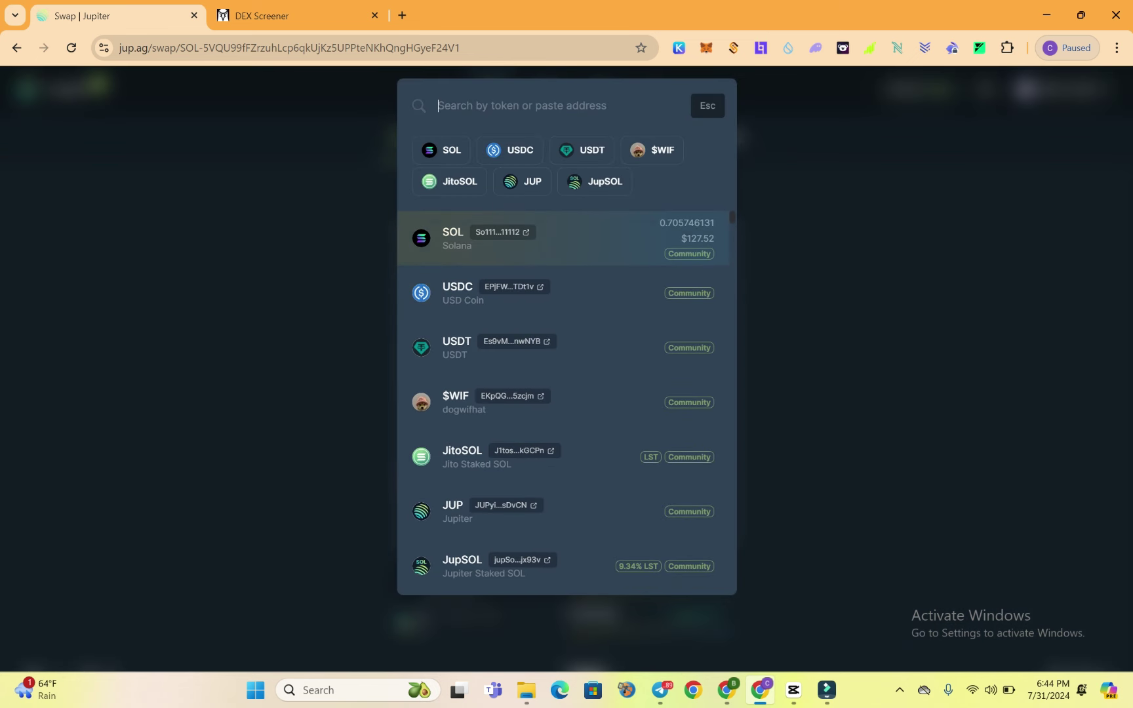
click(458, 293)
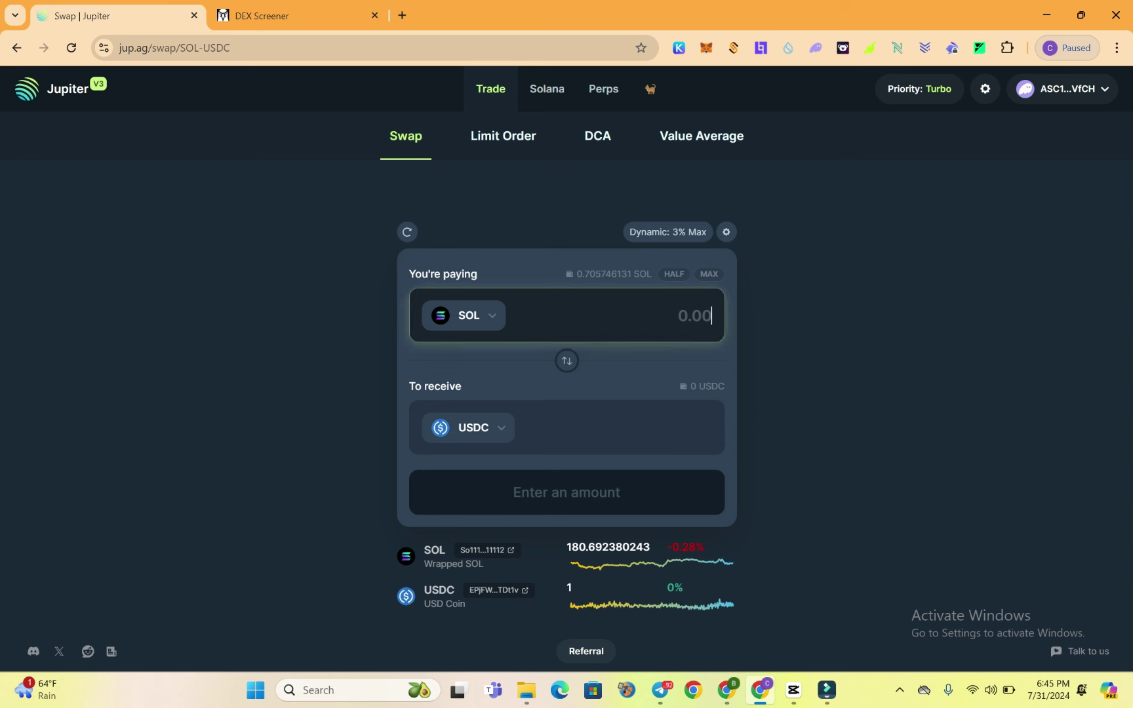
text(0.)
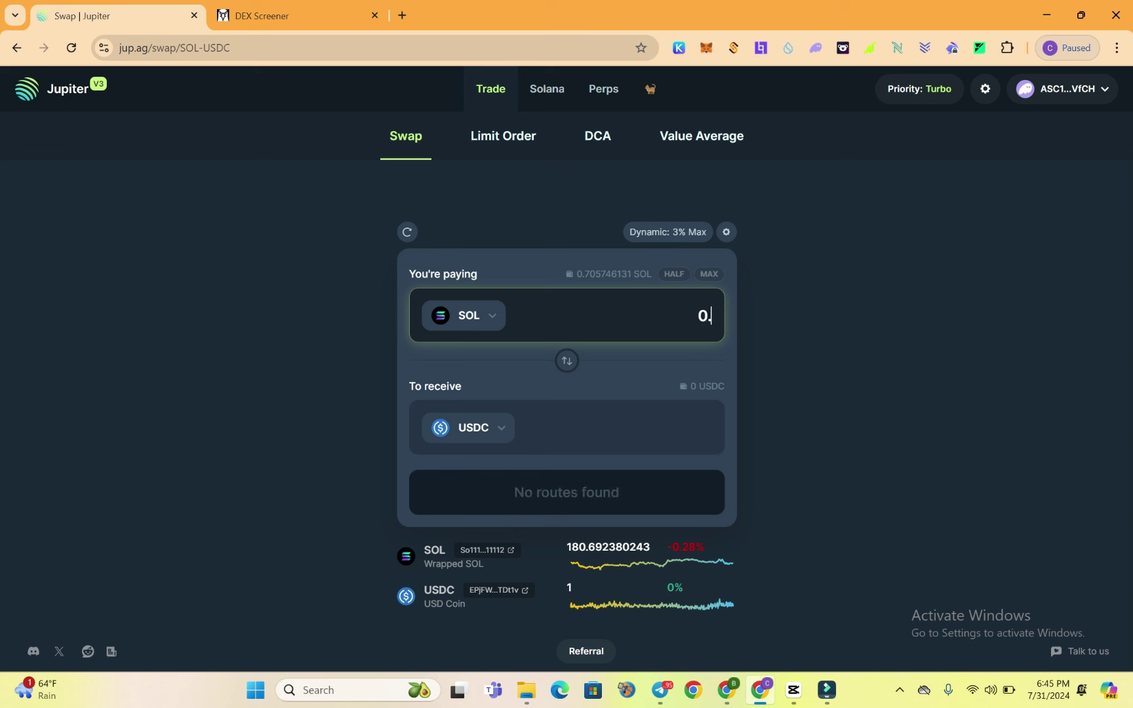
text(01)
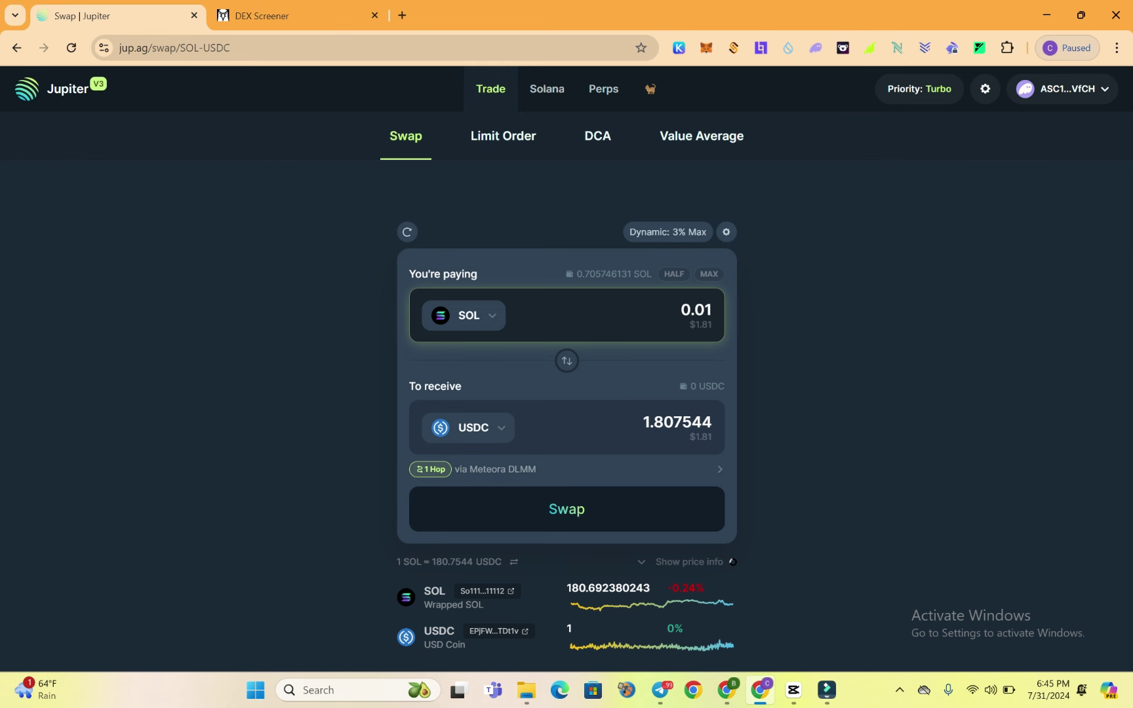
In the slippage settings, look at the Auto and Dynamic modes and select Fixed mode with 0.3% slippage.
click(668, 232)
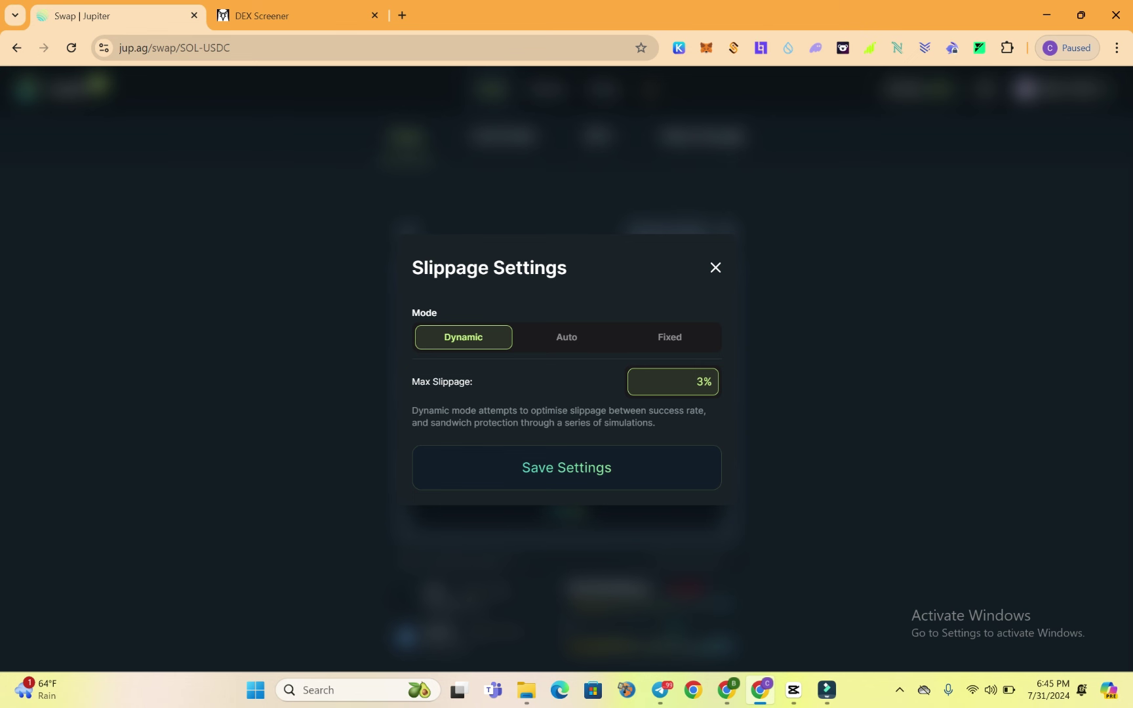
click(566, 337)
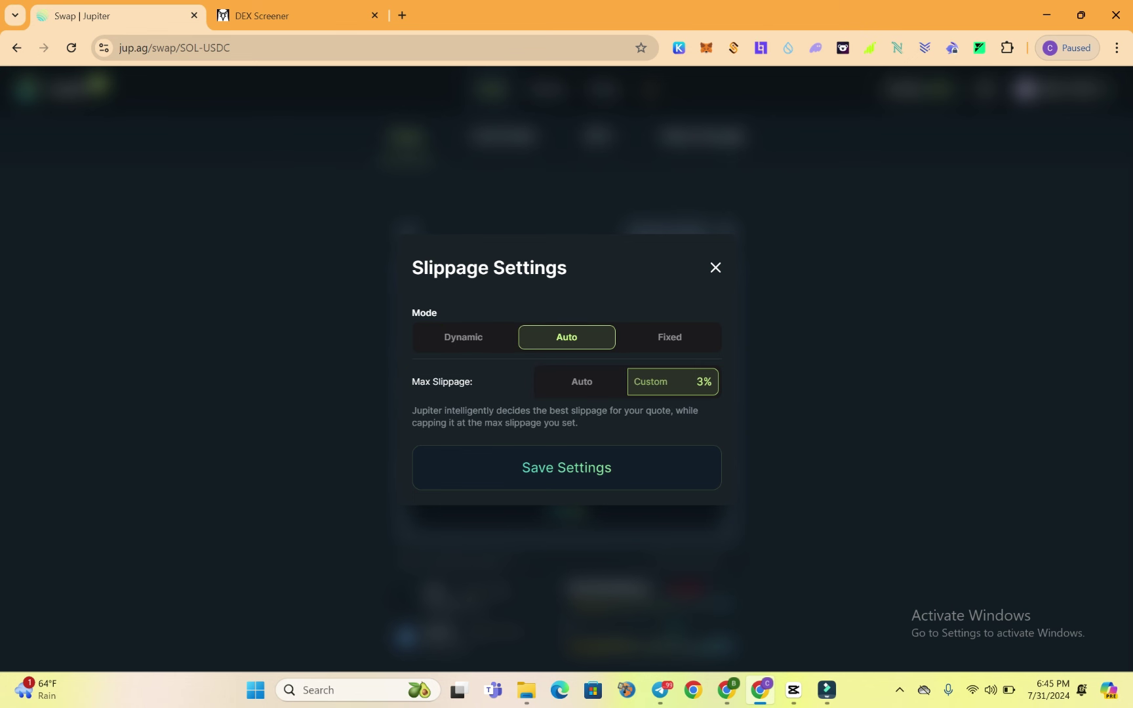
click(463, 338)
click(669, 337)
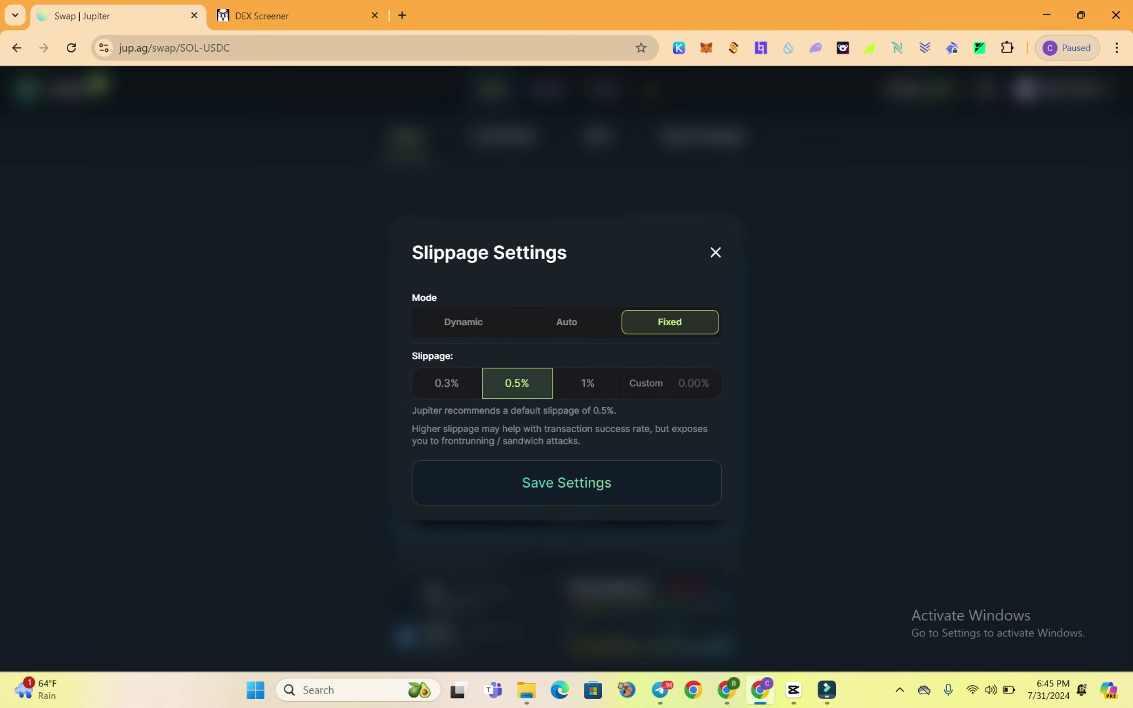
click(446, 383)
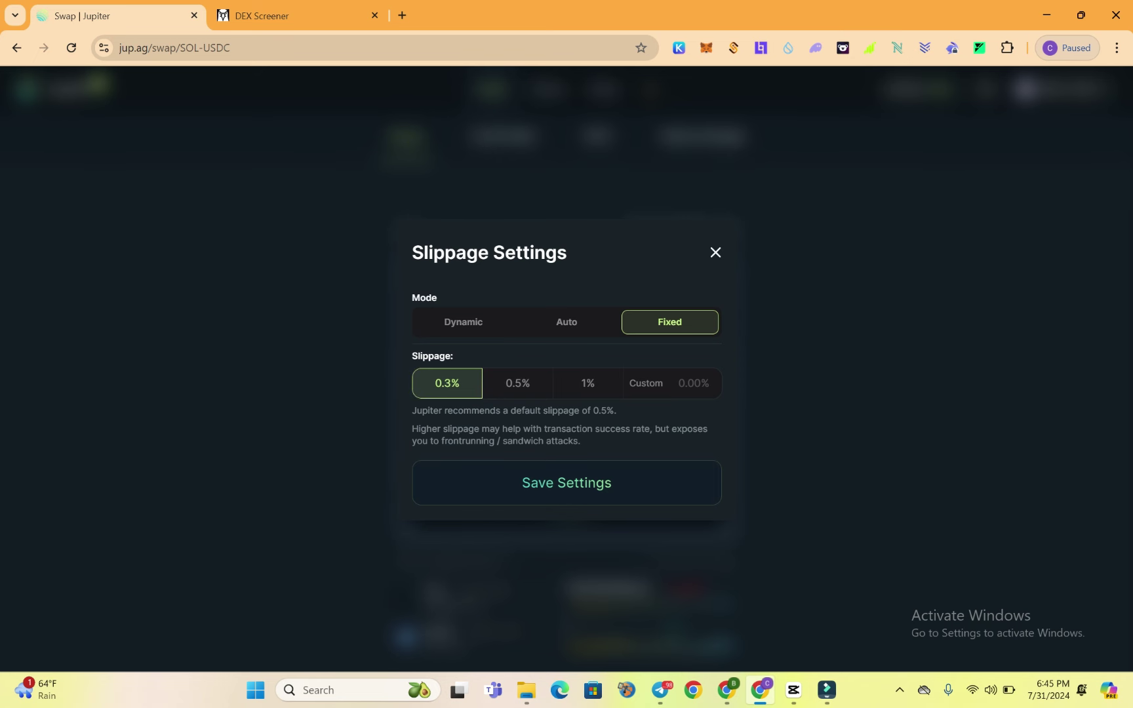
Switch to DEX Screener, view the YAWN/SOL pair's price chart, and go back to the token list.
click(262, 15)
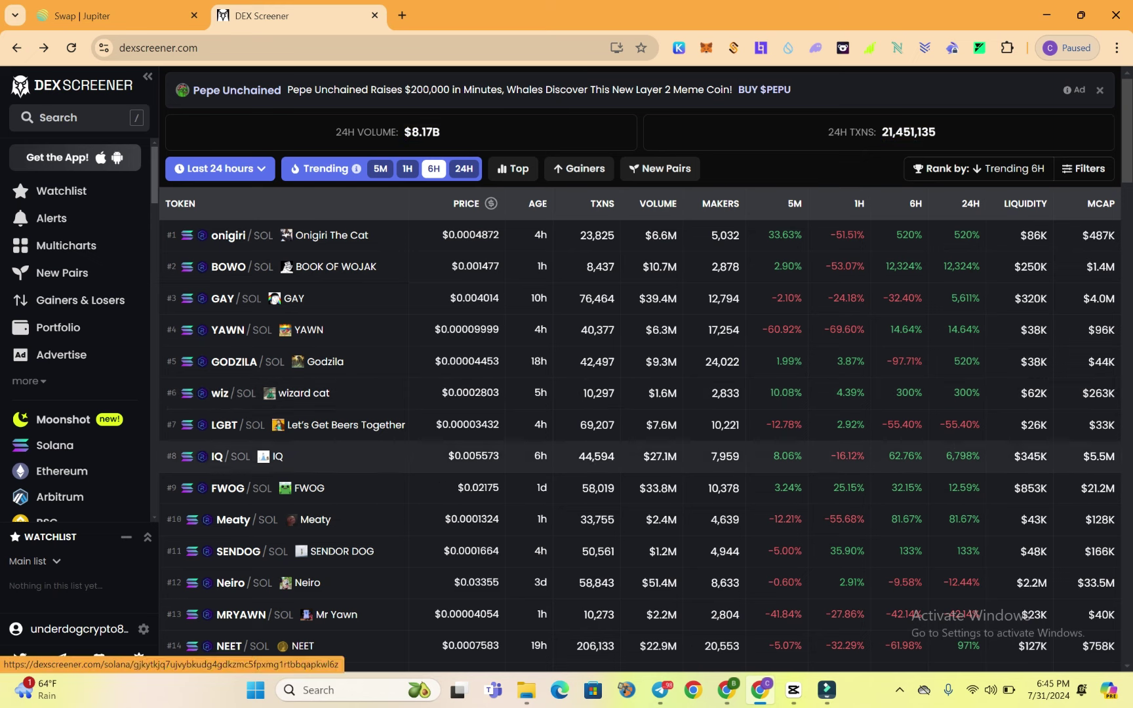
click(308, 329)
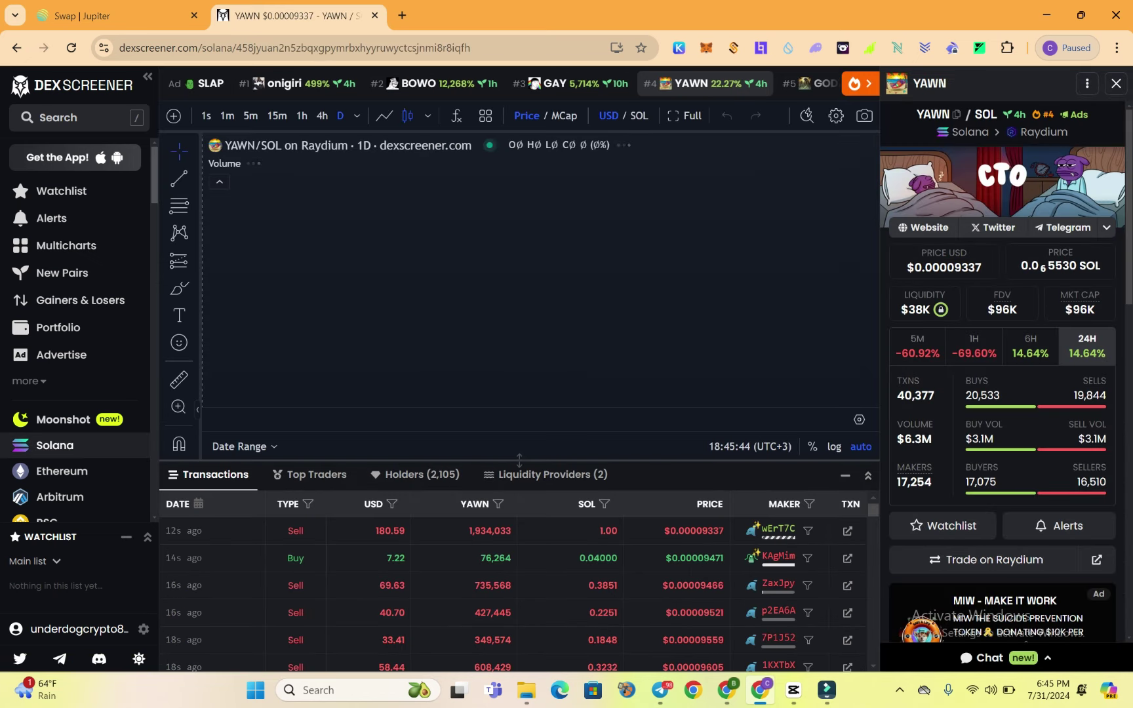
drag(712, 407, 712, 365)
click(17, 47)
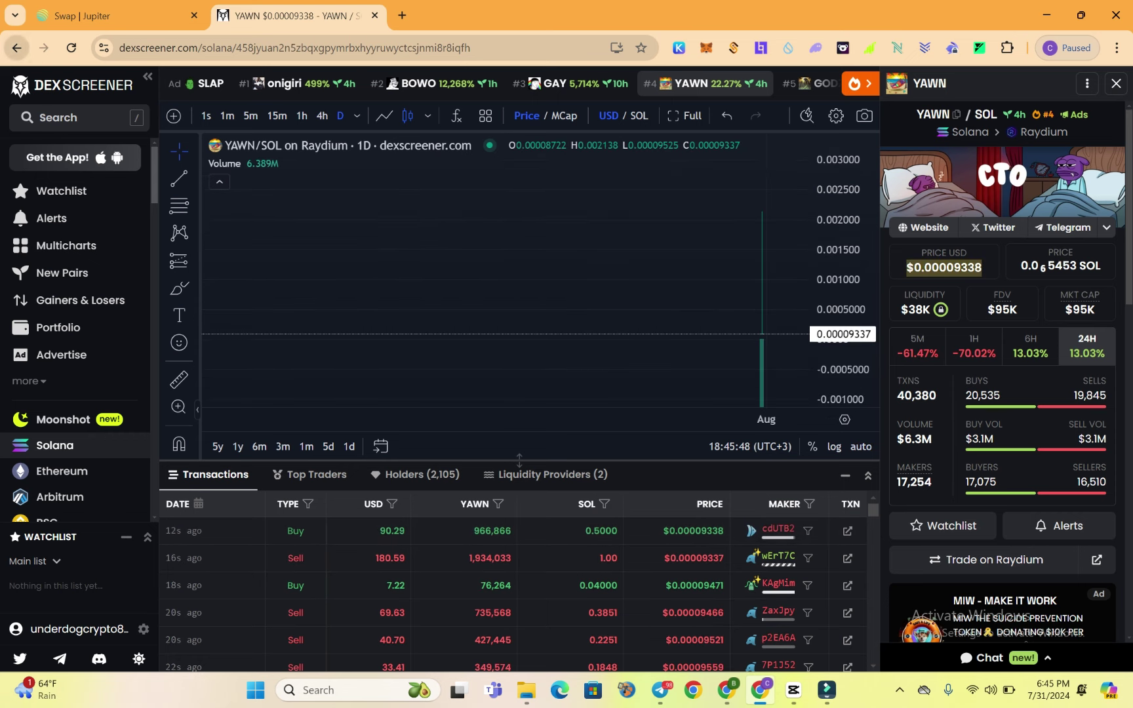
Open the Meaty/SOL pair from the token list and examine its recent candles on the 15-minute chart.
scroll(646, 398, down, 2)
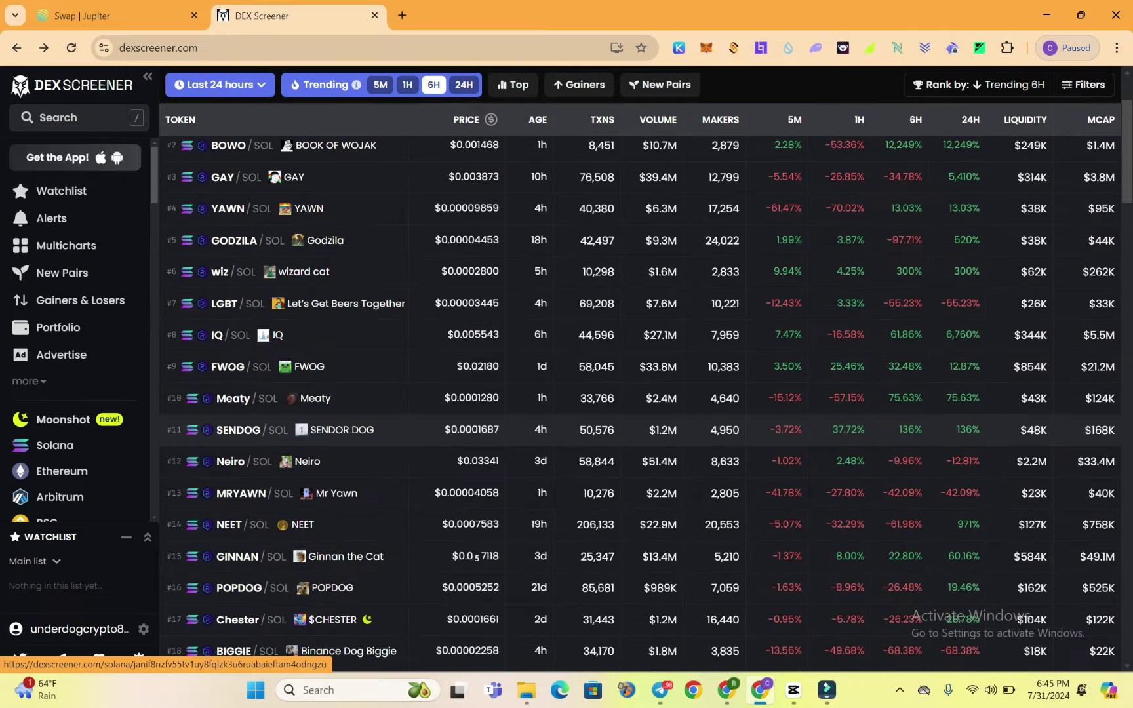
click(646, 398)
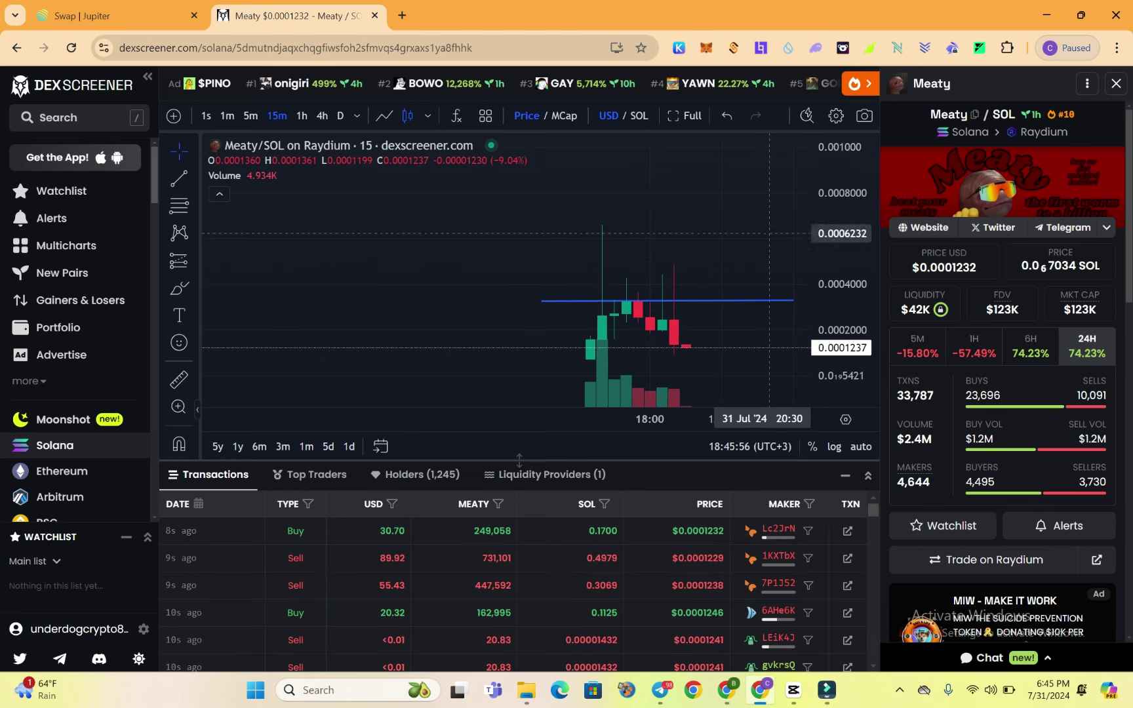
drag(701, 262, 580, 260)
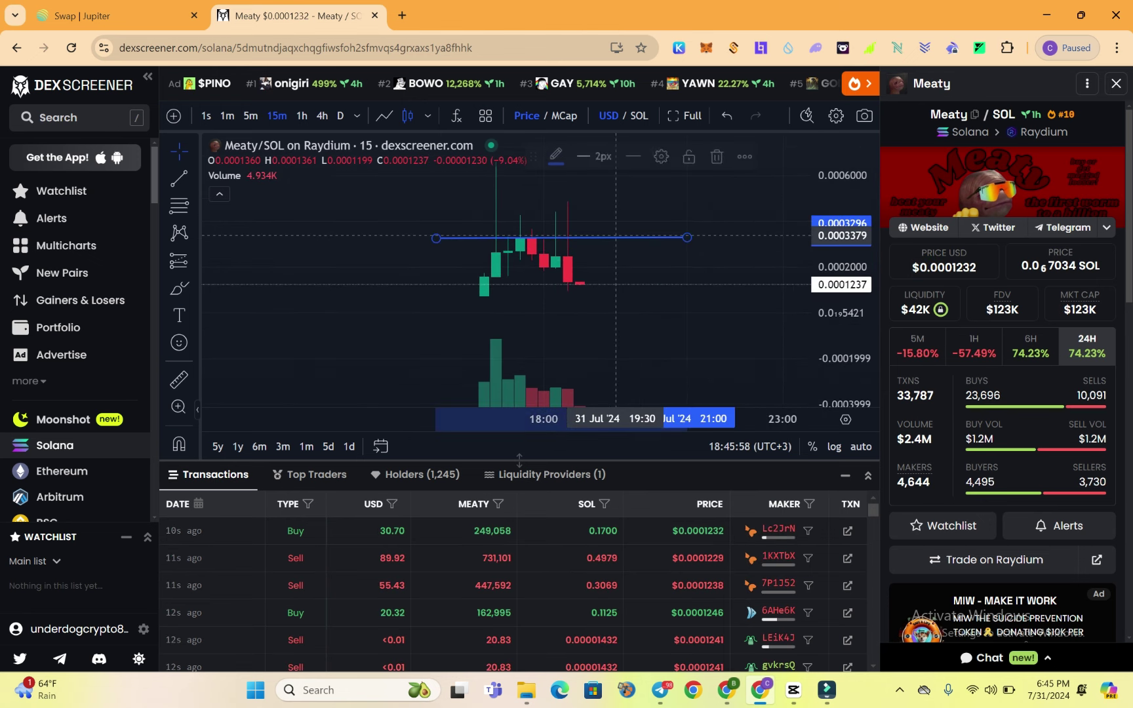
Delete the horizontal trend line from the Meaty/SOL chart and view the pair's price on the 1-minute interval.
click(616, 236)
key(Delete)
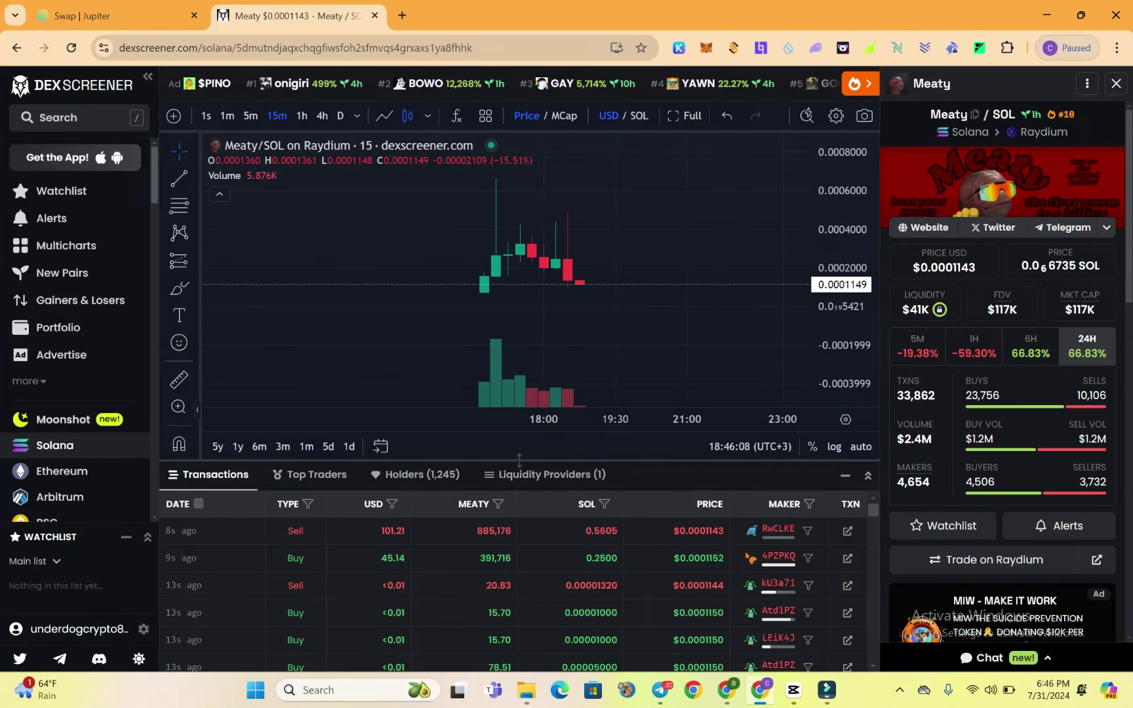
scroll(1002, 393, down, 2)
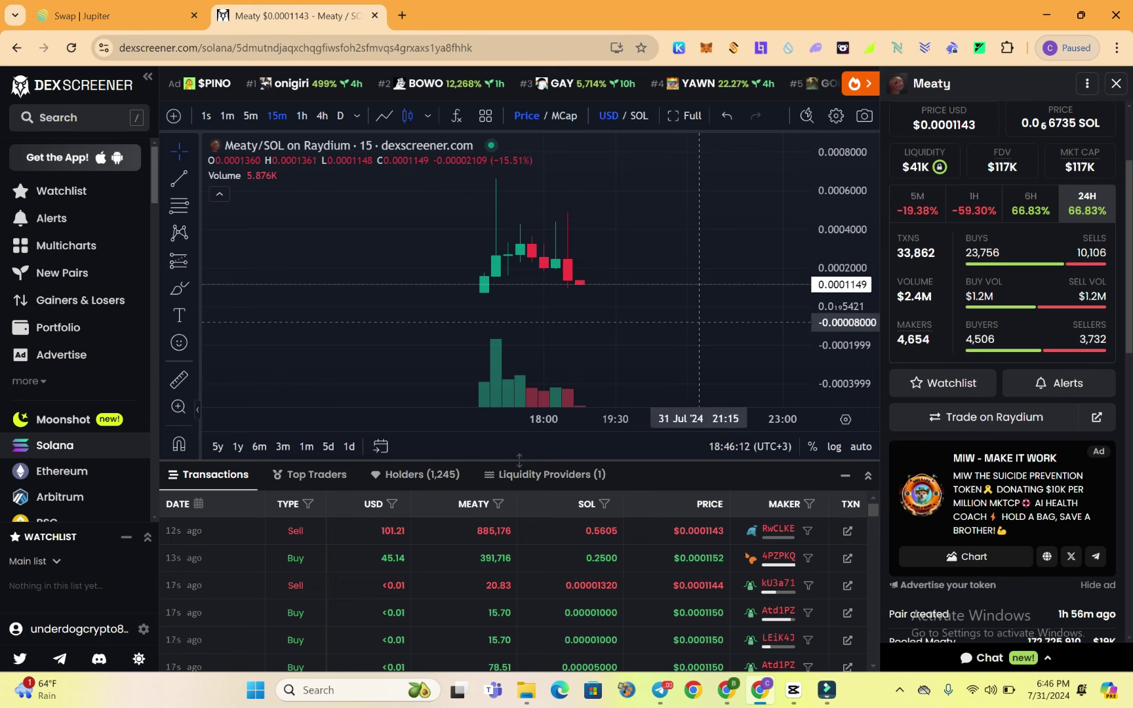
drag(843, 355, 843, 328)
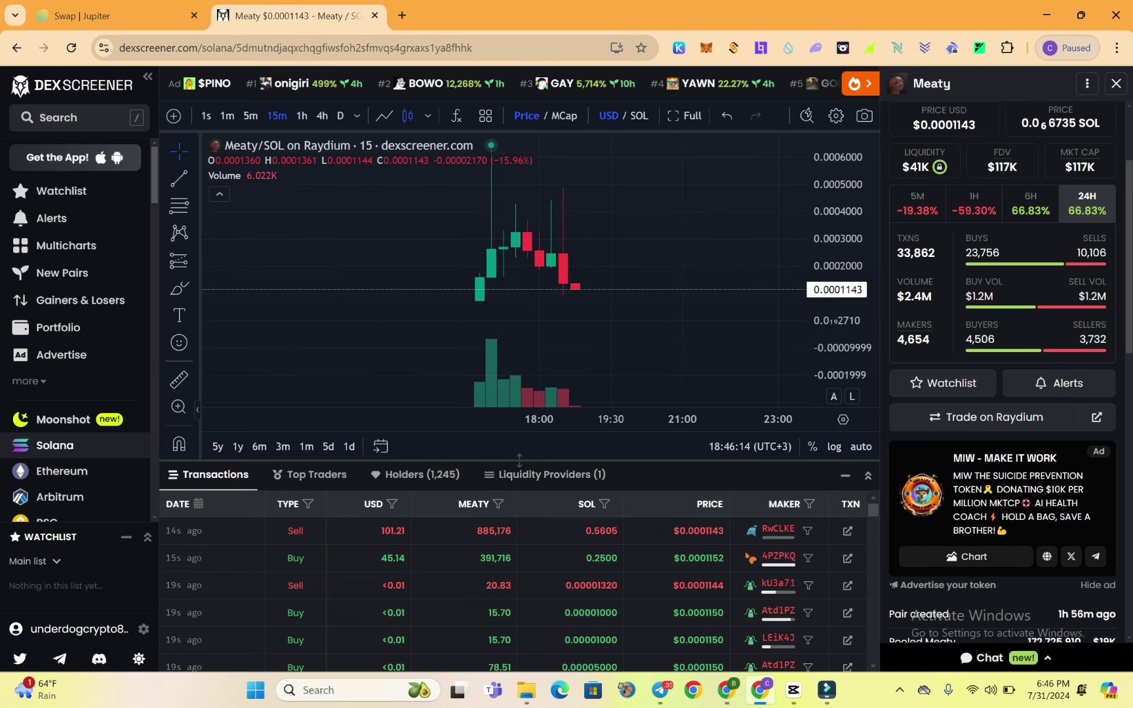
click(227, 116)
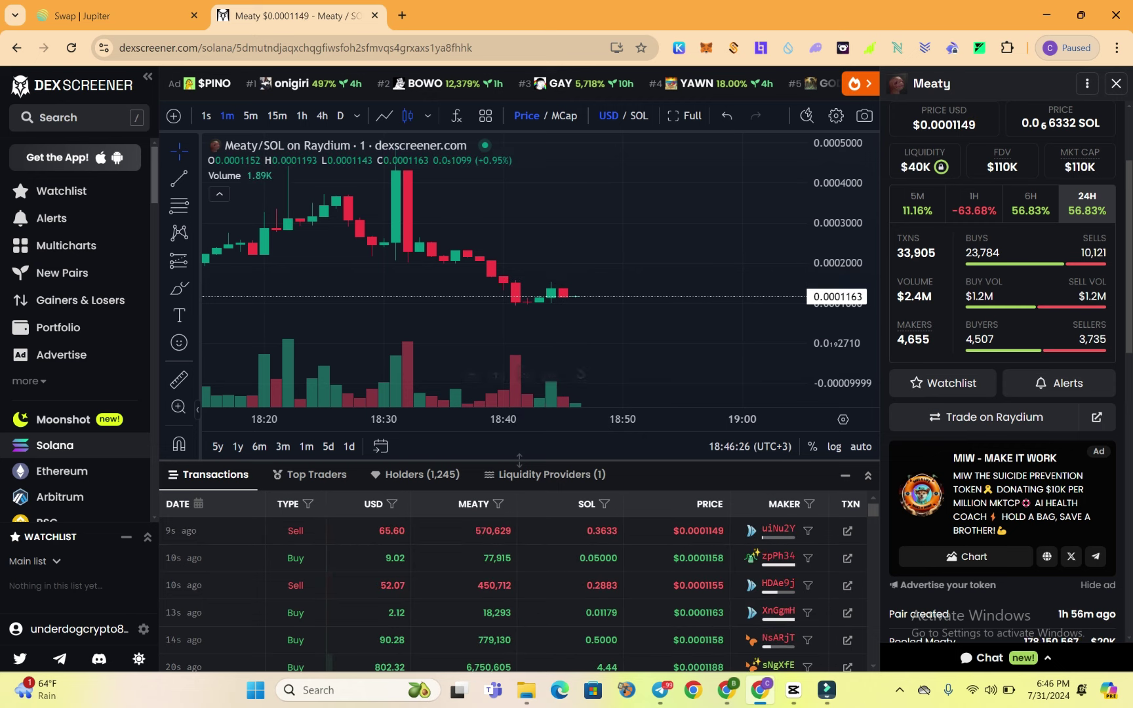
scroll(557, 295, down, 3)
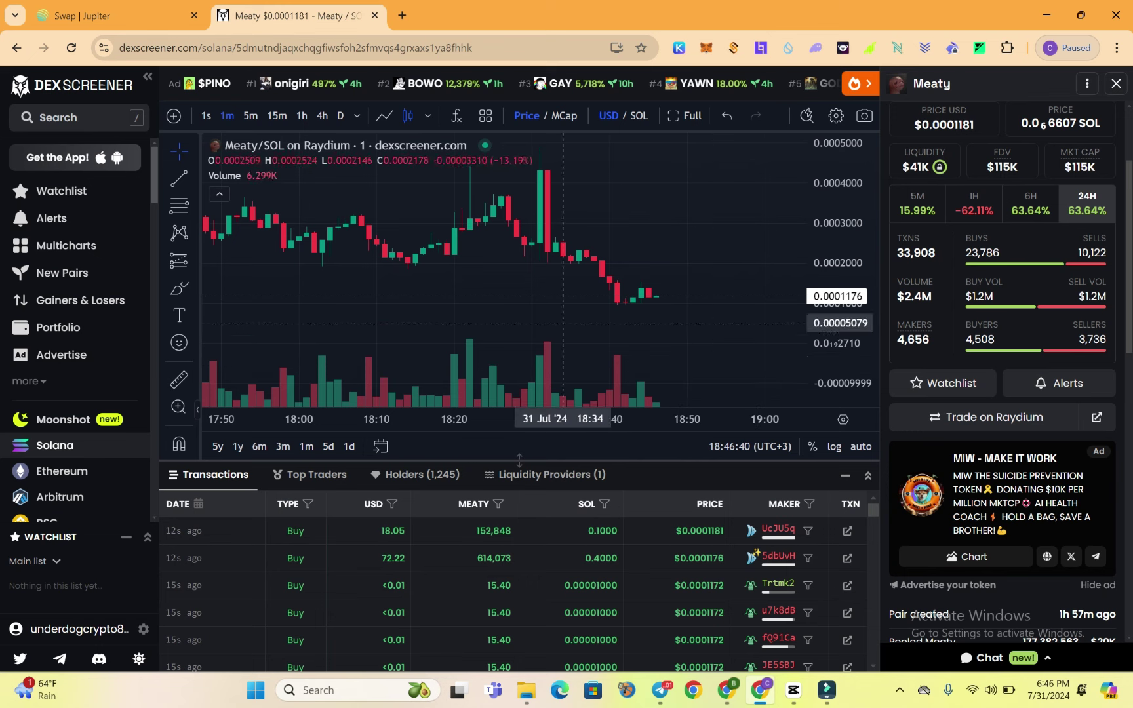
Switch back to Jupiter, try the 0.5% and 1% fixed slippage presets, and close the slippage settings without saving.
click(104, 16)
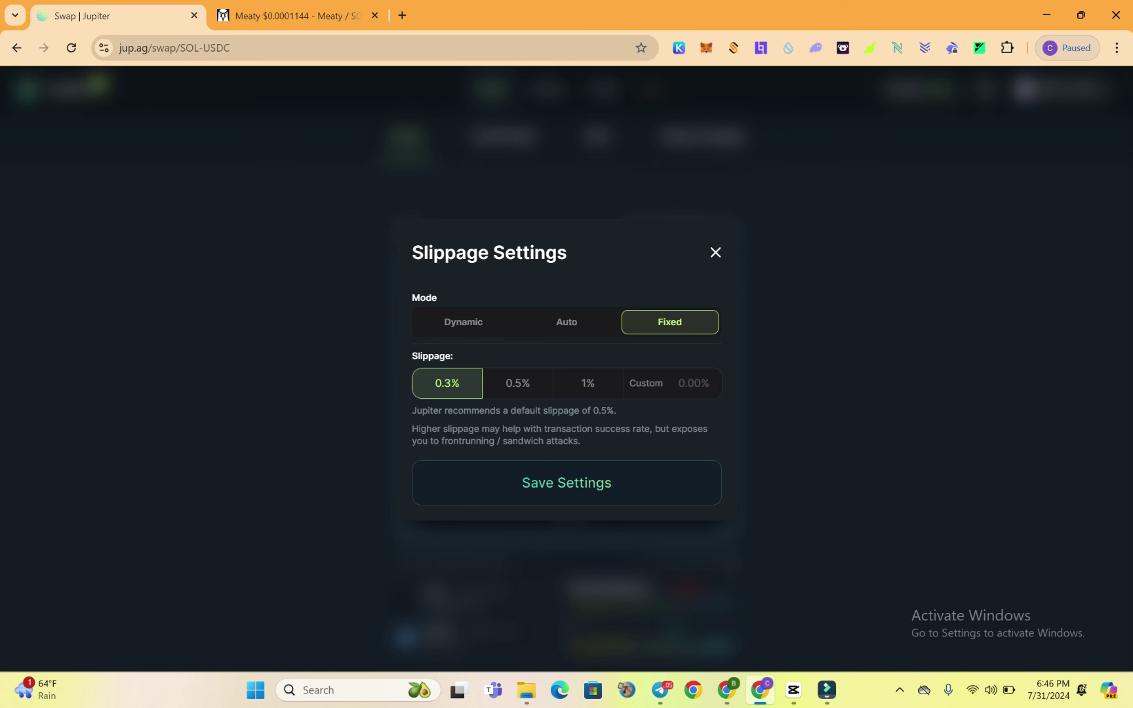
click(517, 383)
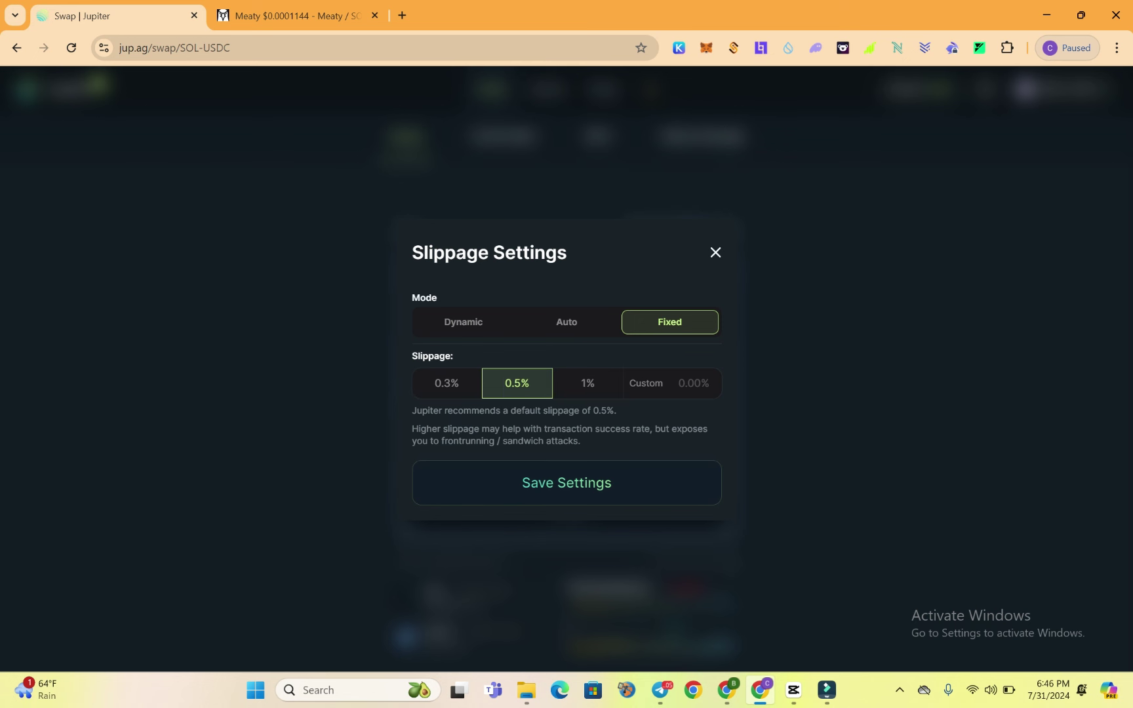
click(587, 383)
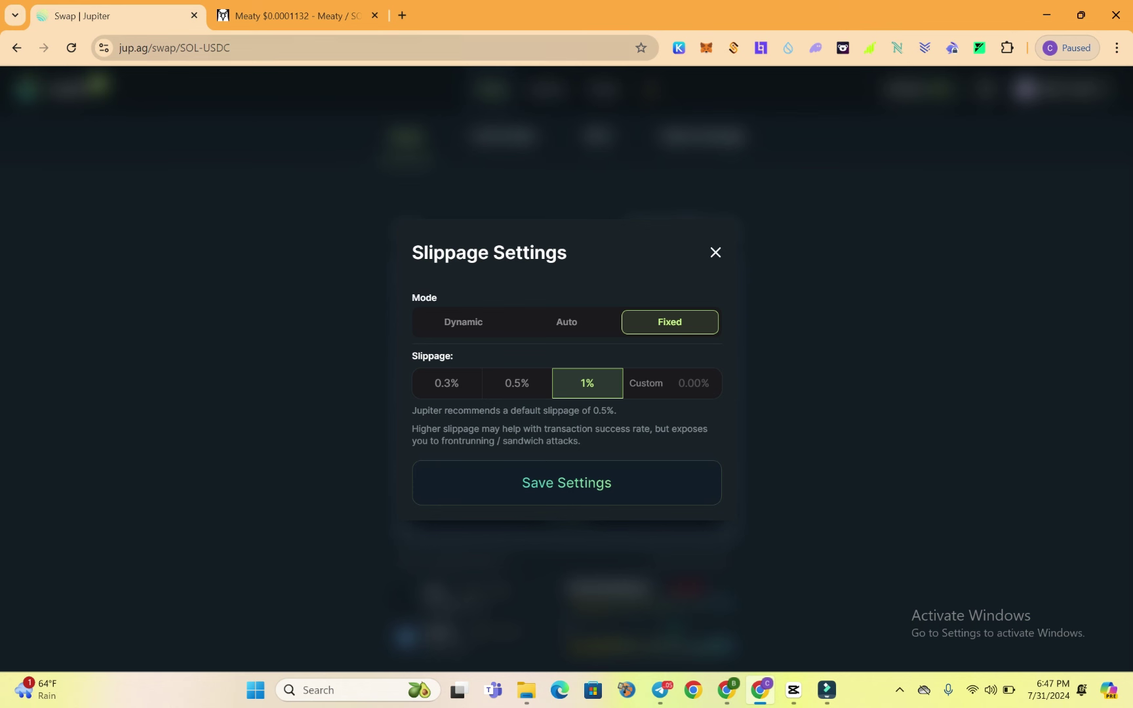
mouse_move(295, 16)
key(Escape)
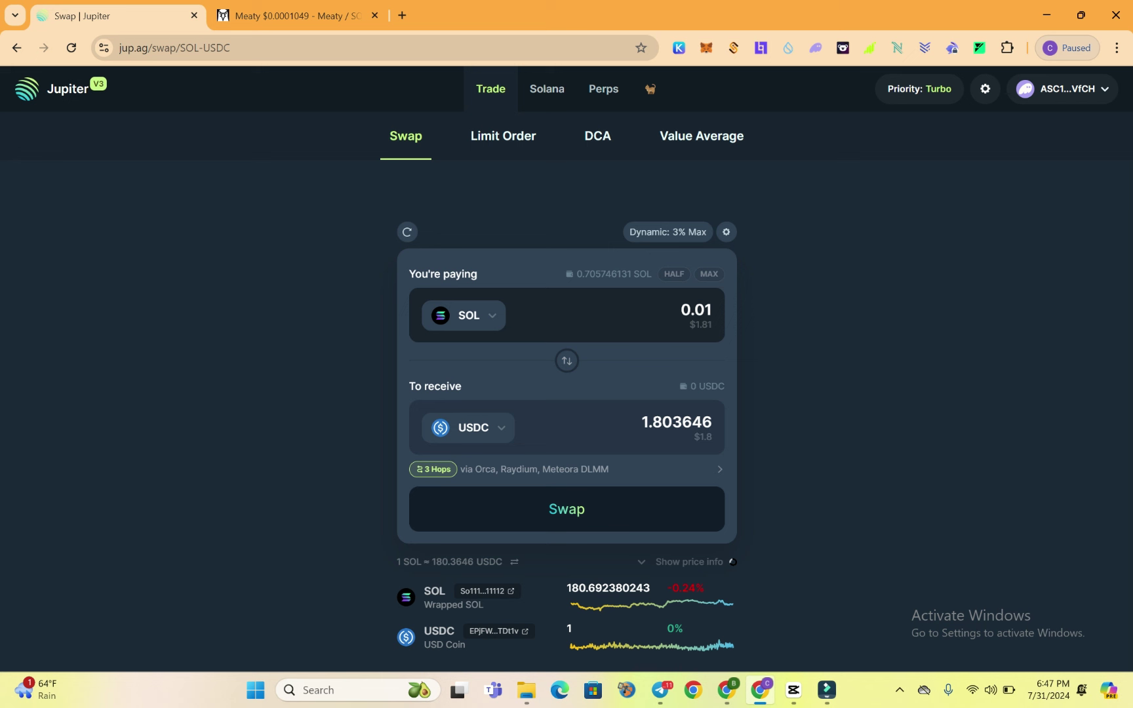
Try Fixed slippage mode with a custom 5% and the 0.3% preset, closing the settings without saving.
click(668, 232)
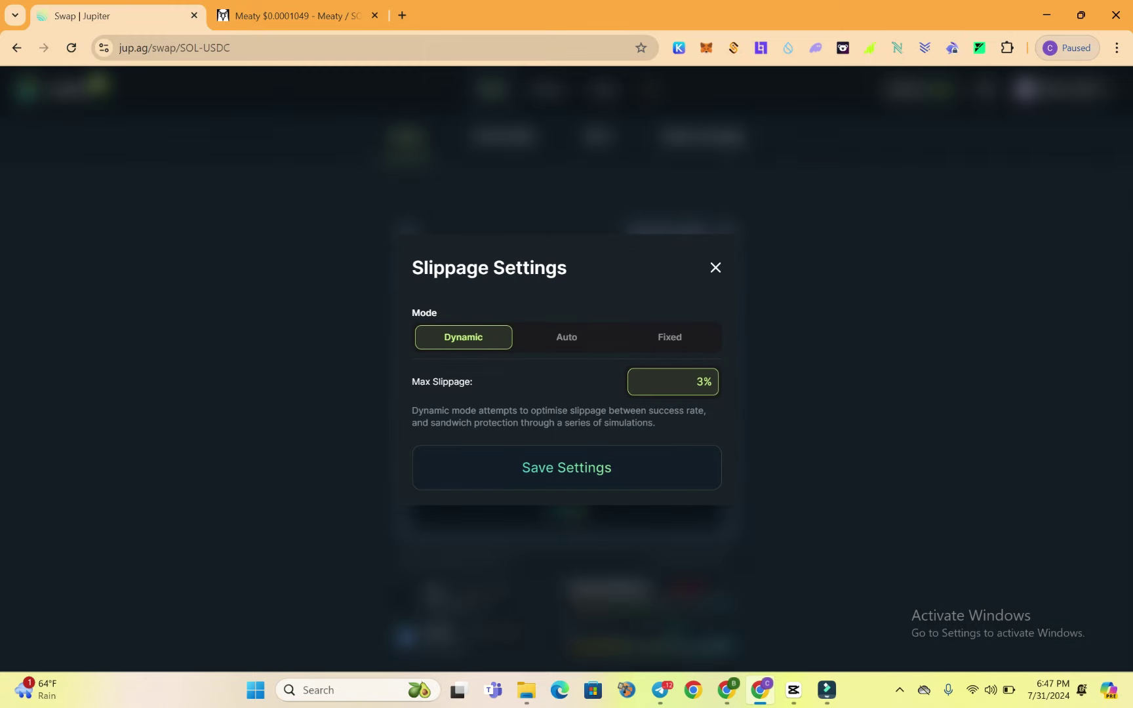
click(669, 337)
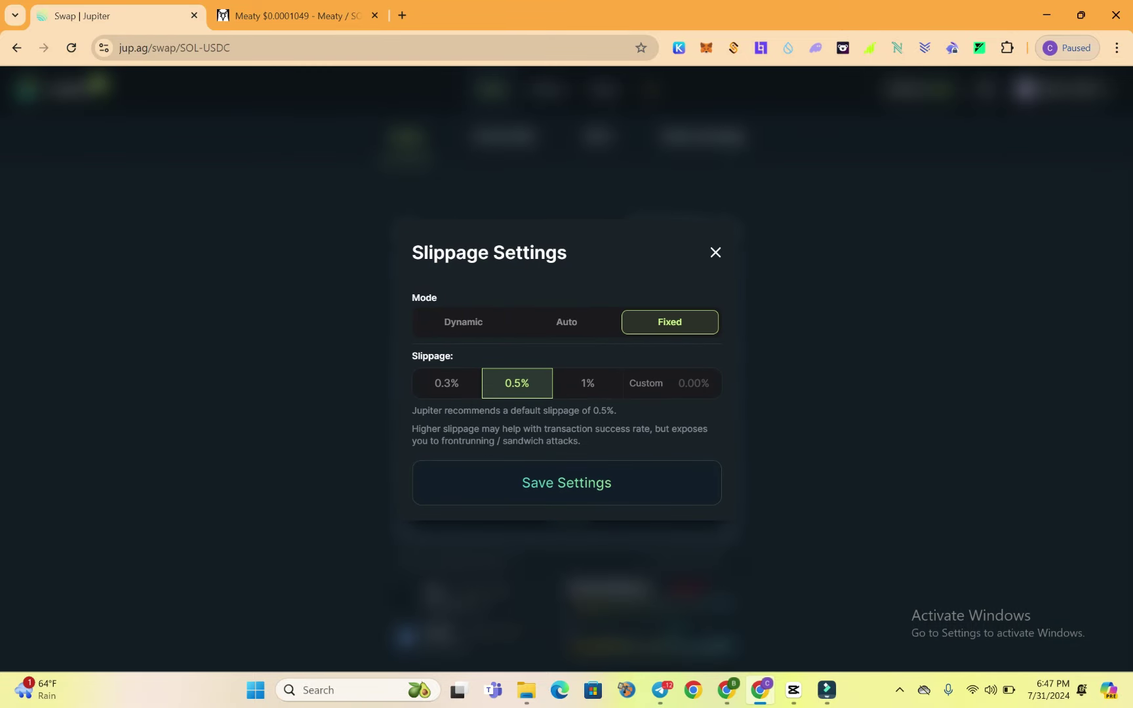
click(446, 383)
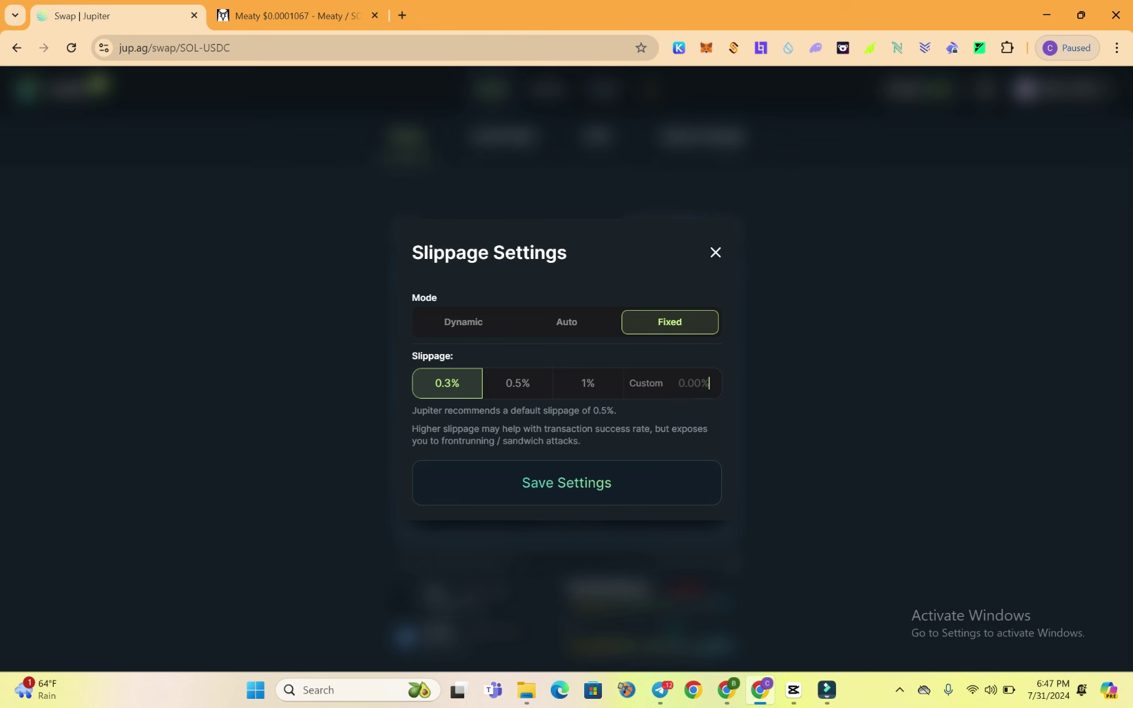
click(708, 383)
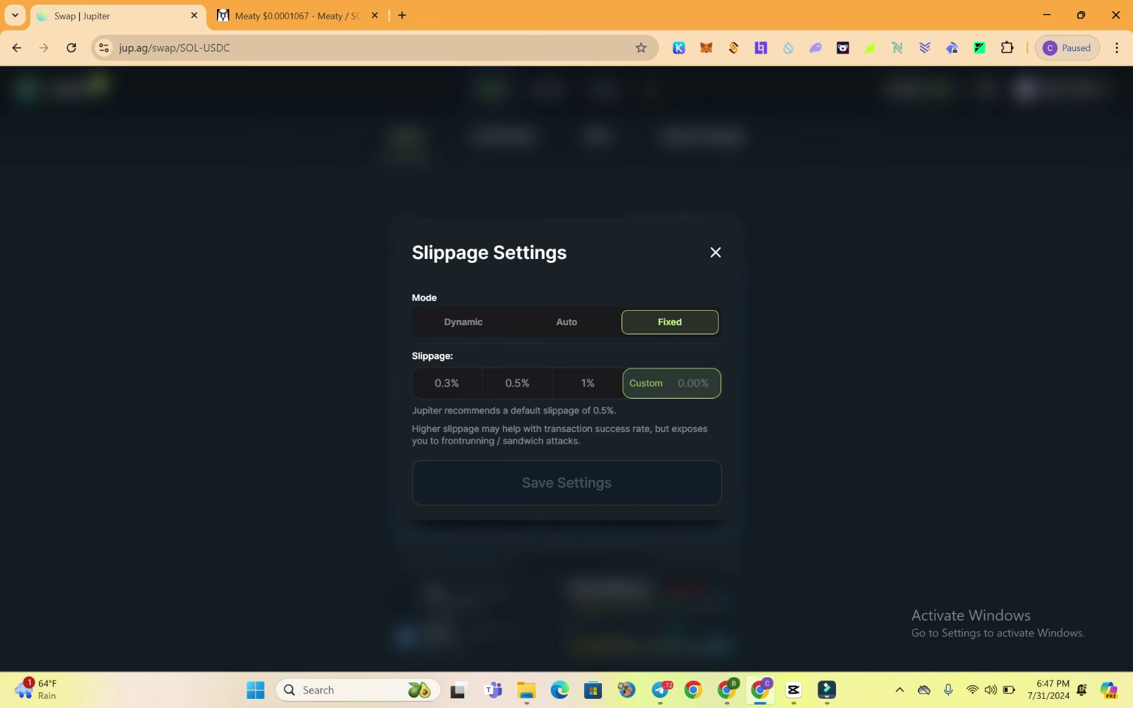
text(5)
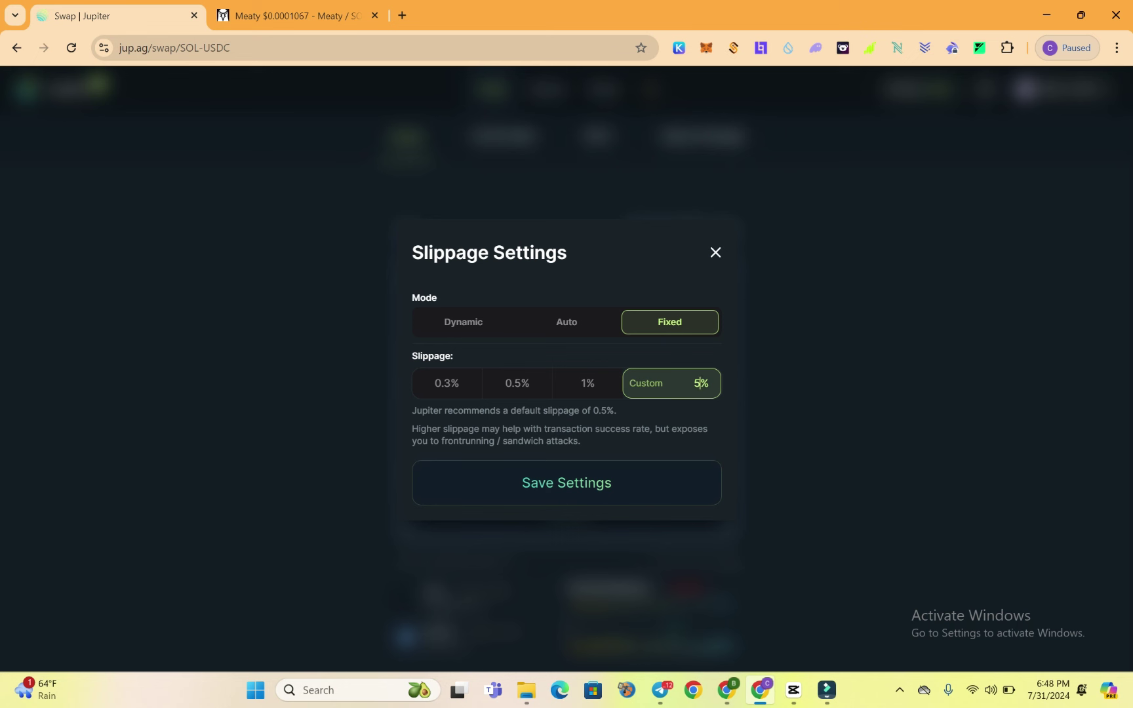
key(BackSpace)
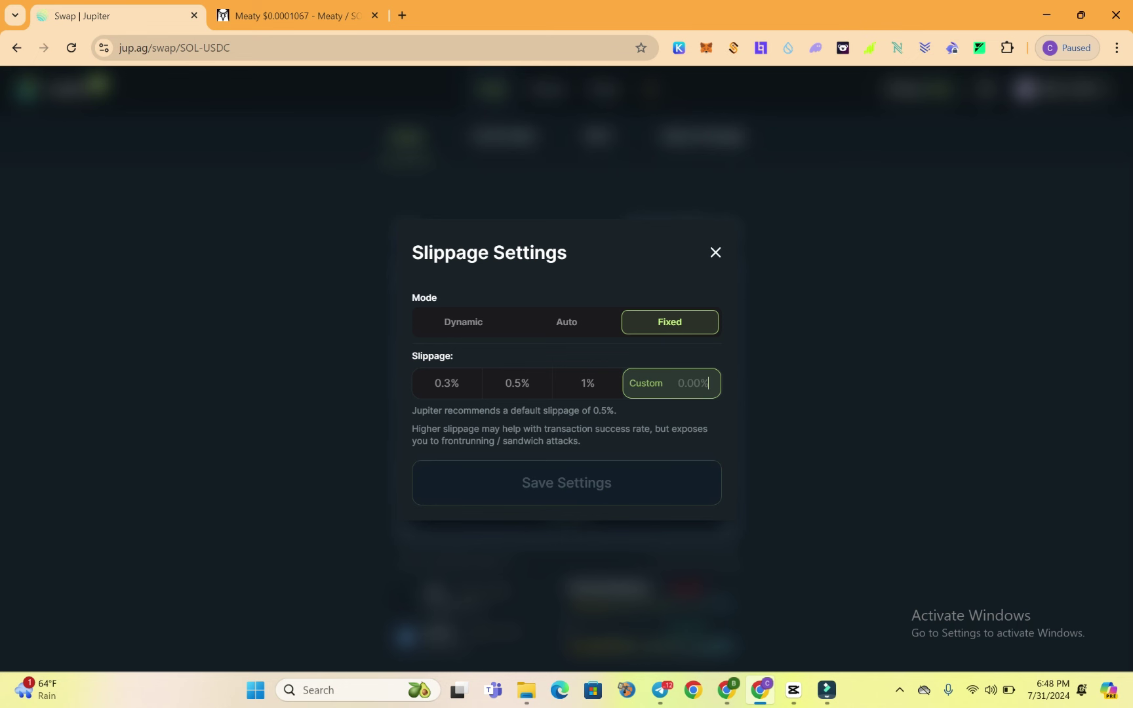
click(447, 383)
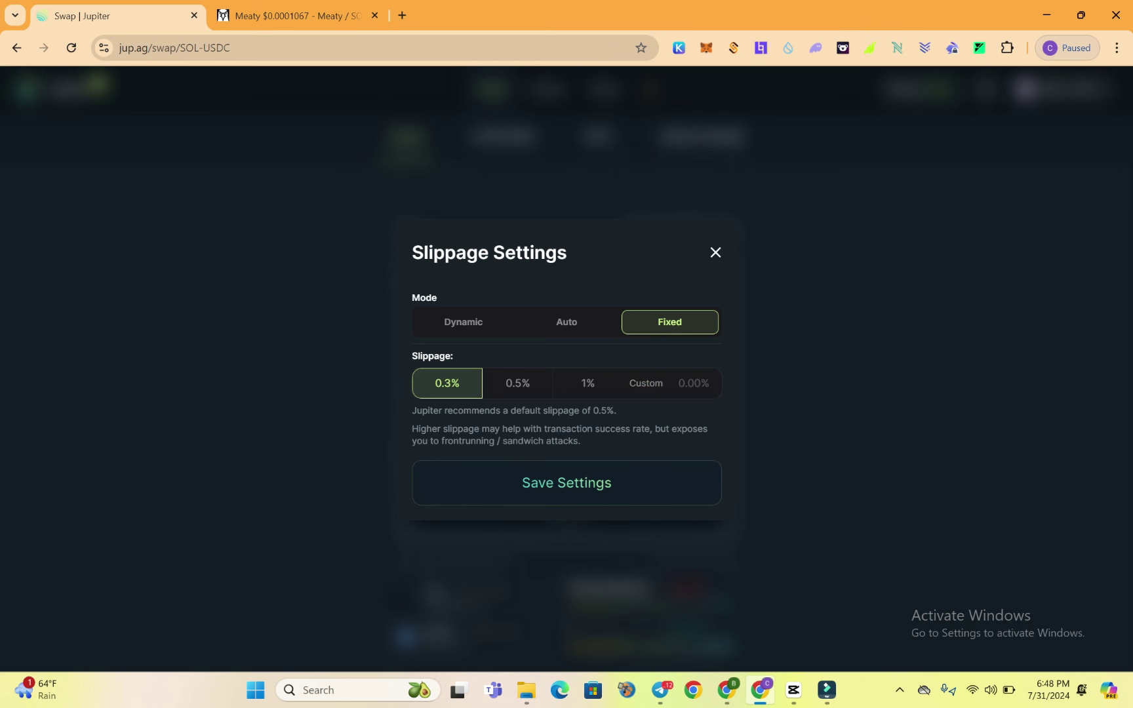
key(Escape)
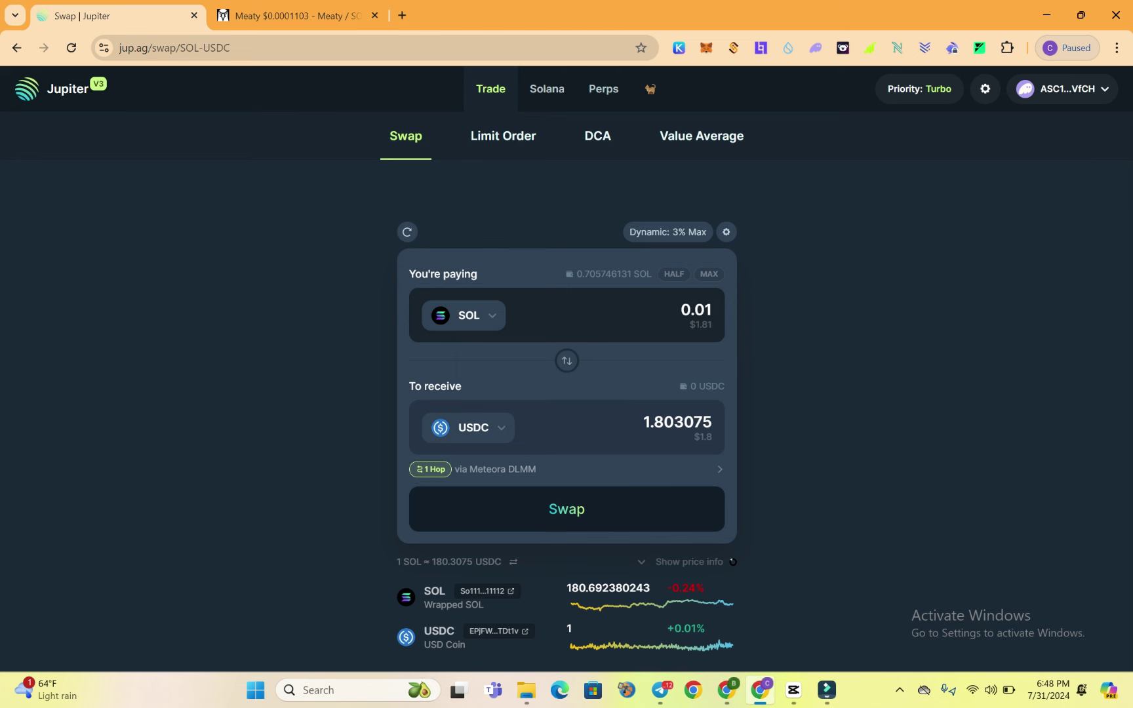
click(668, 231)
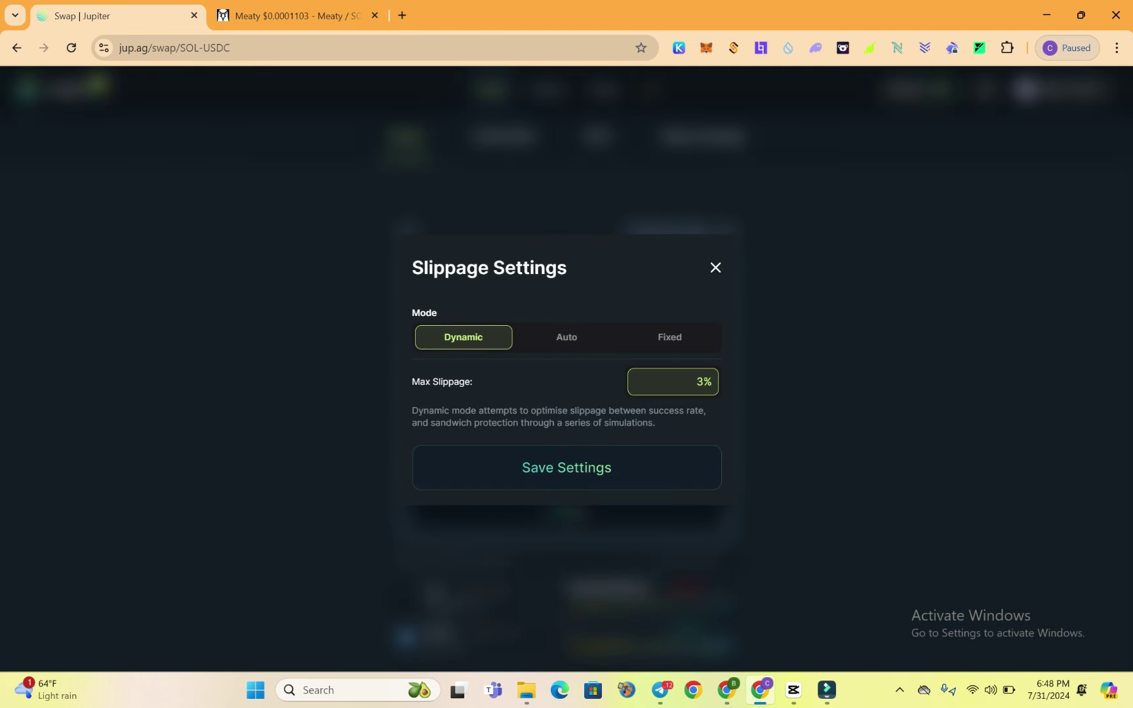
click(669, 336)
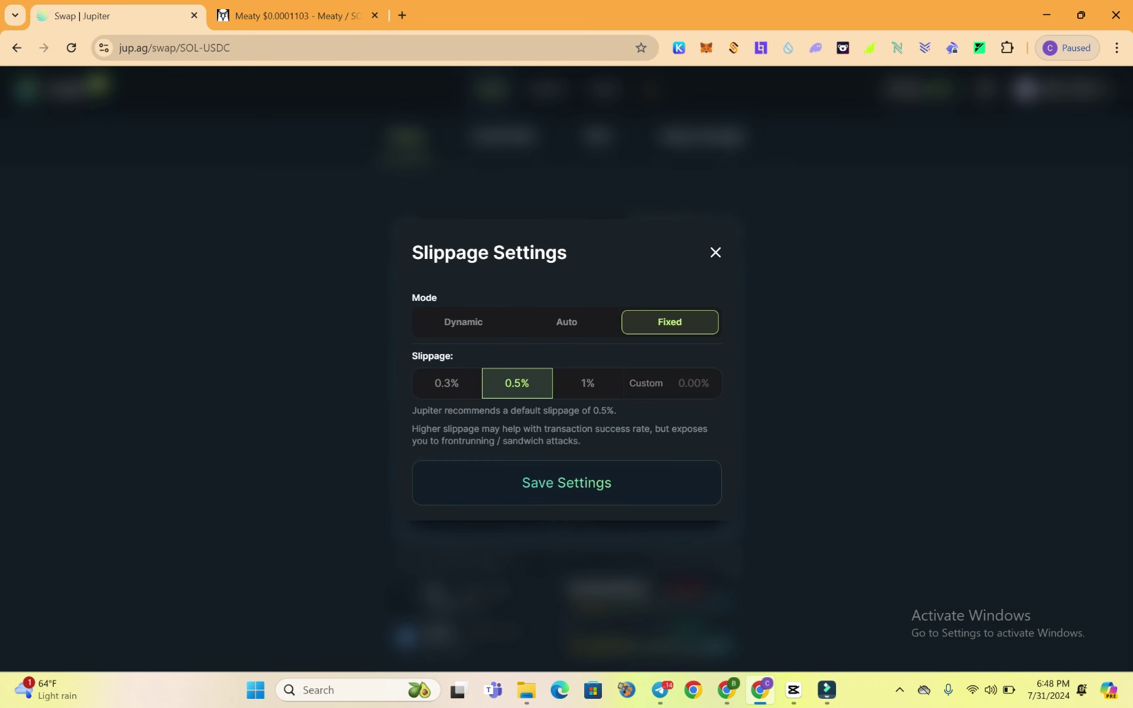
click(446, 383)
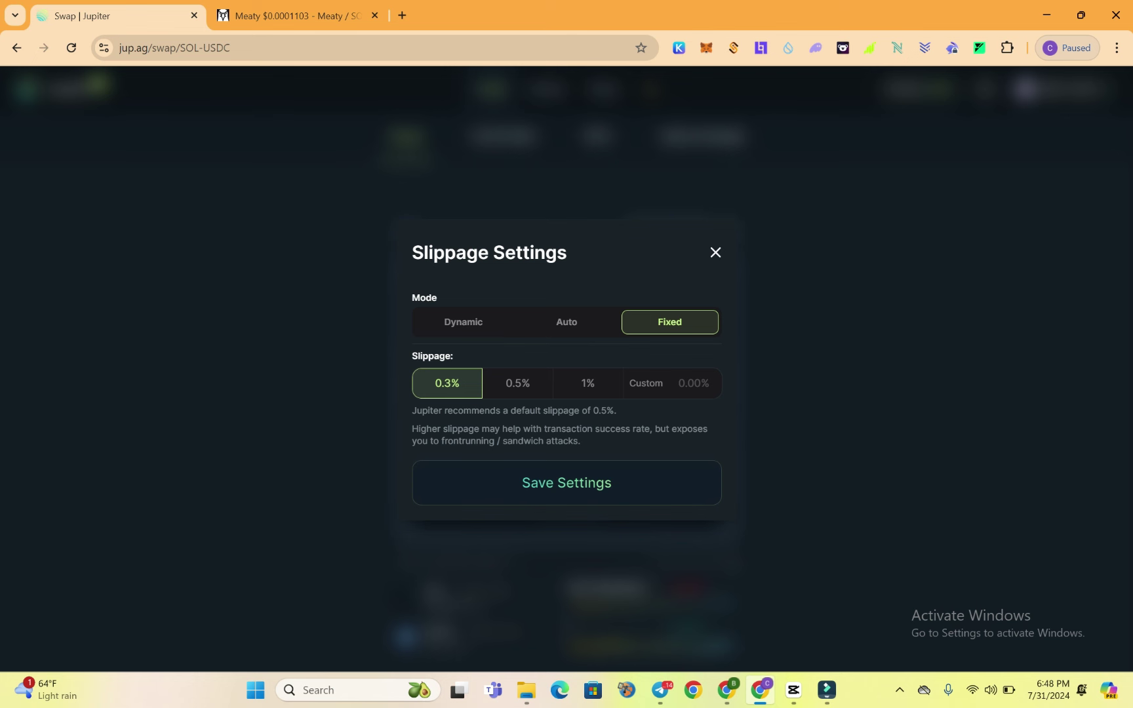
key(Escape)
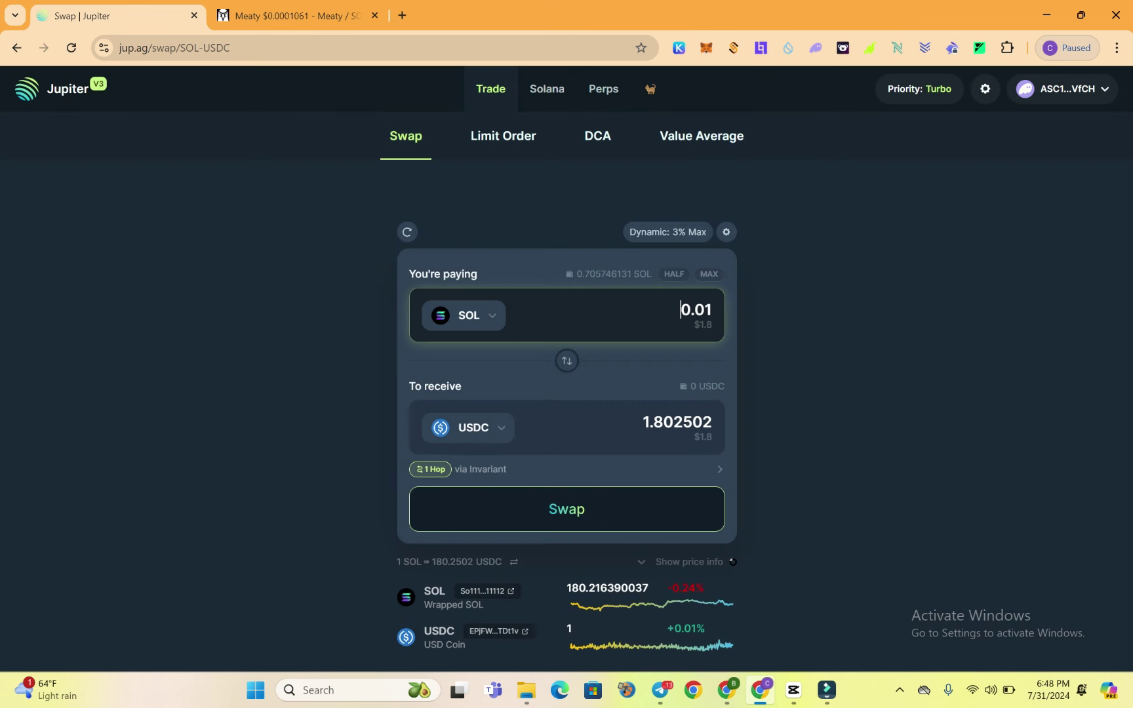
Submit the swap of 0.01 SOL for USDC and confirm the transaction in Phantom Wallet.
key(Return)
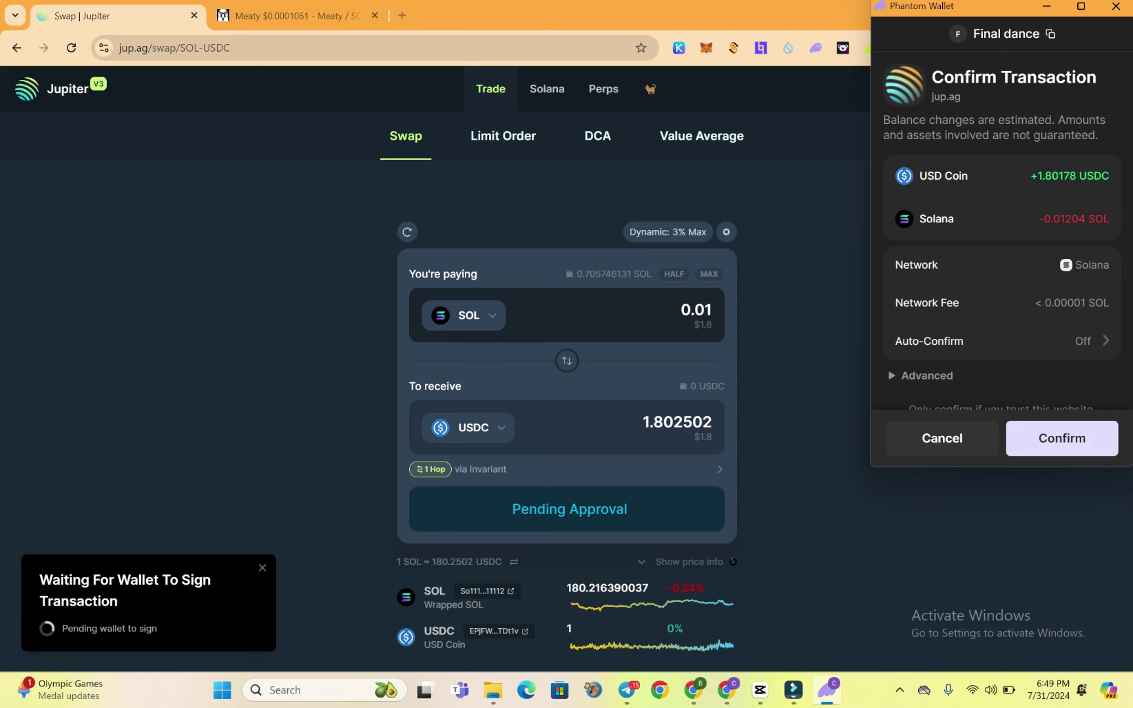
scroll(997, 230, down, 1)
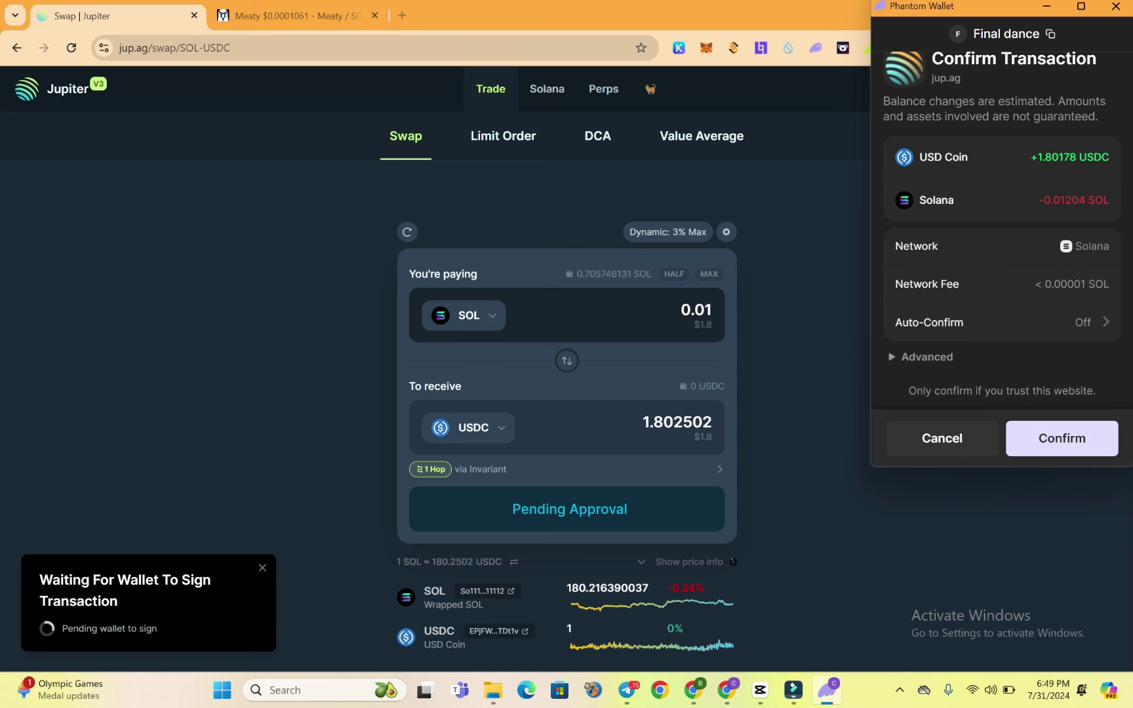
click(1062, 438)
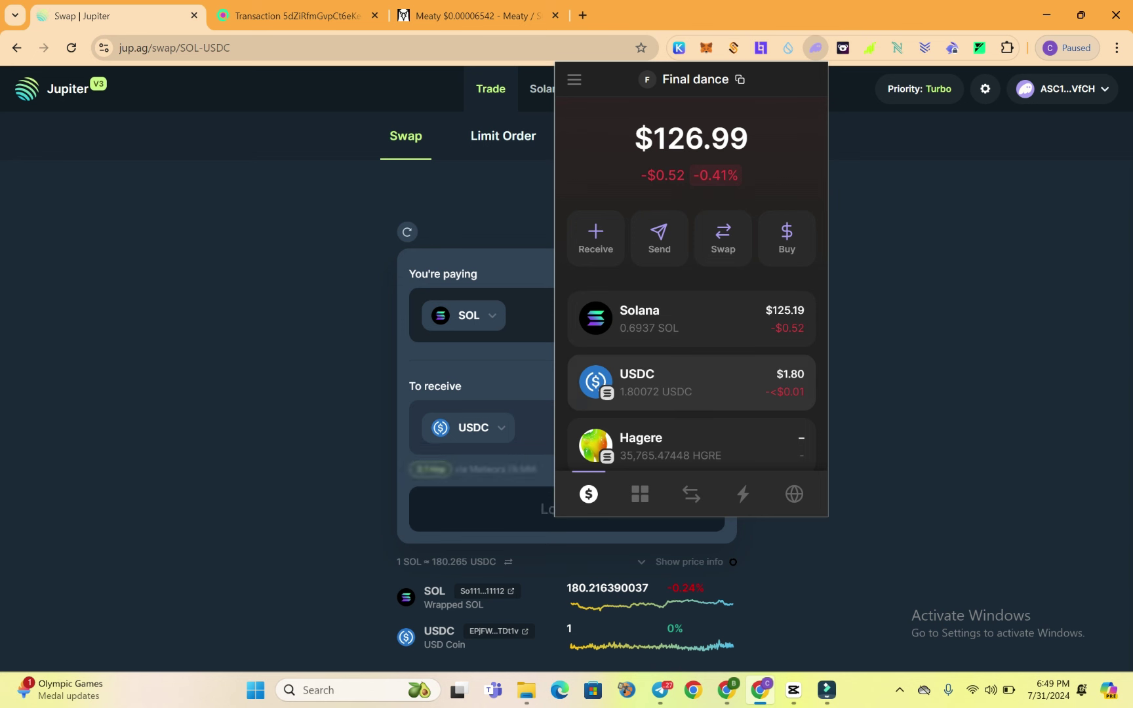
key(Escape)
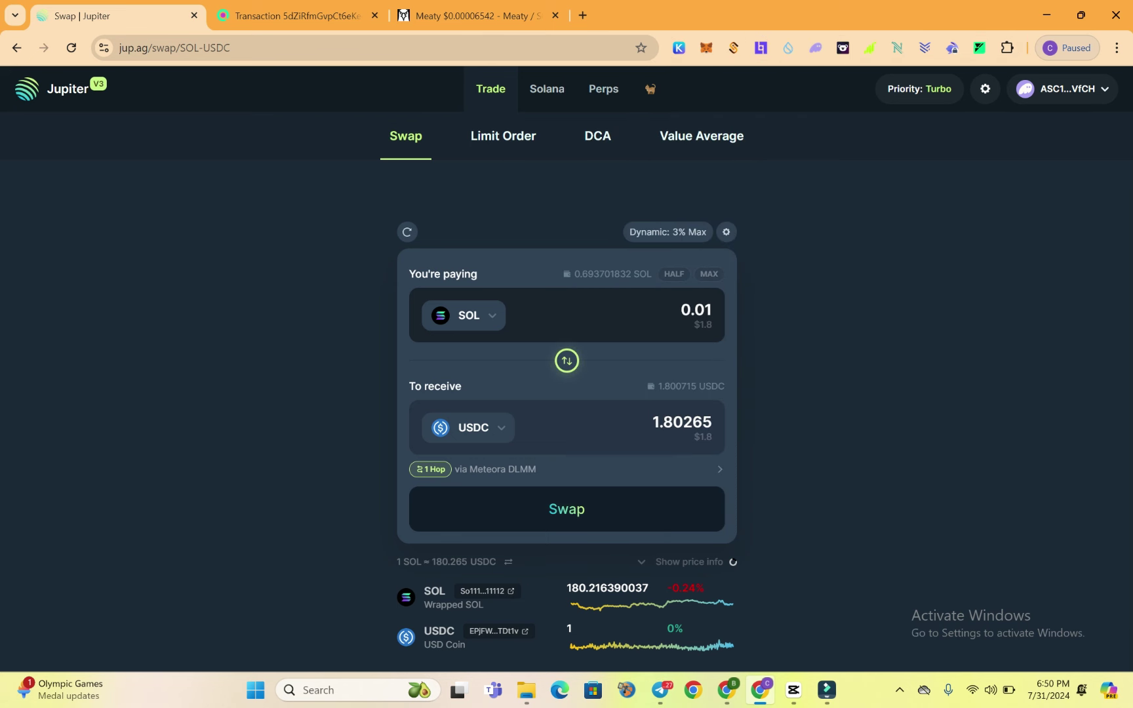
Reverse the pair to pay with USDC, swap the maximum 1.800715 USDC for SOL, and confirm it in Phantom Wallet.
click(567, 360)
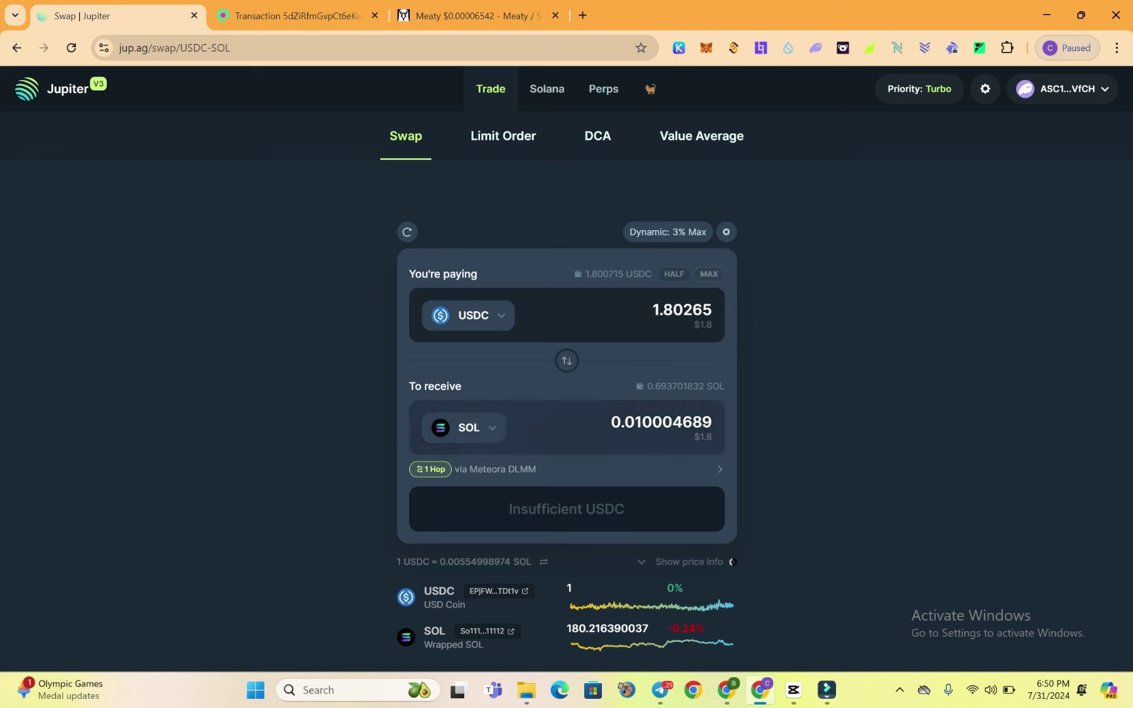
click(709, 274)
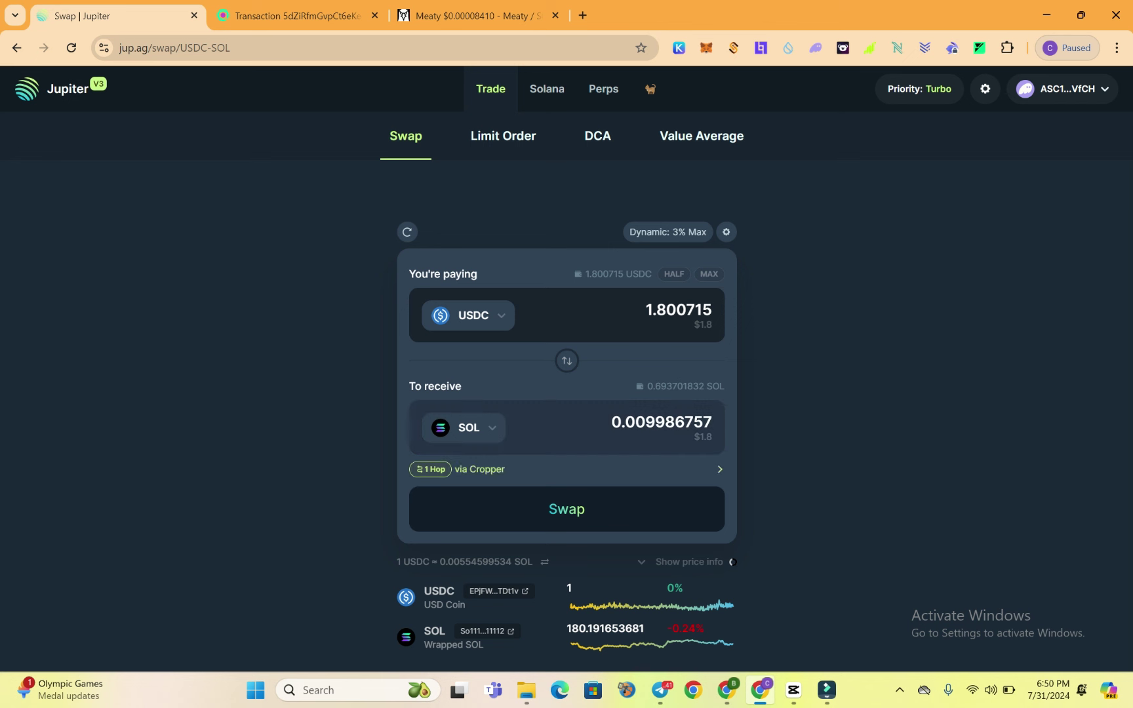
key(Return)
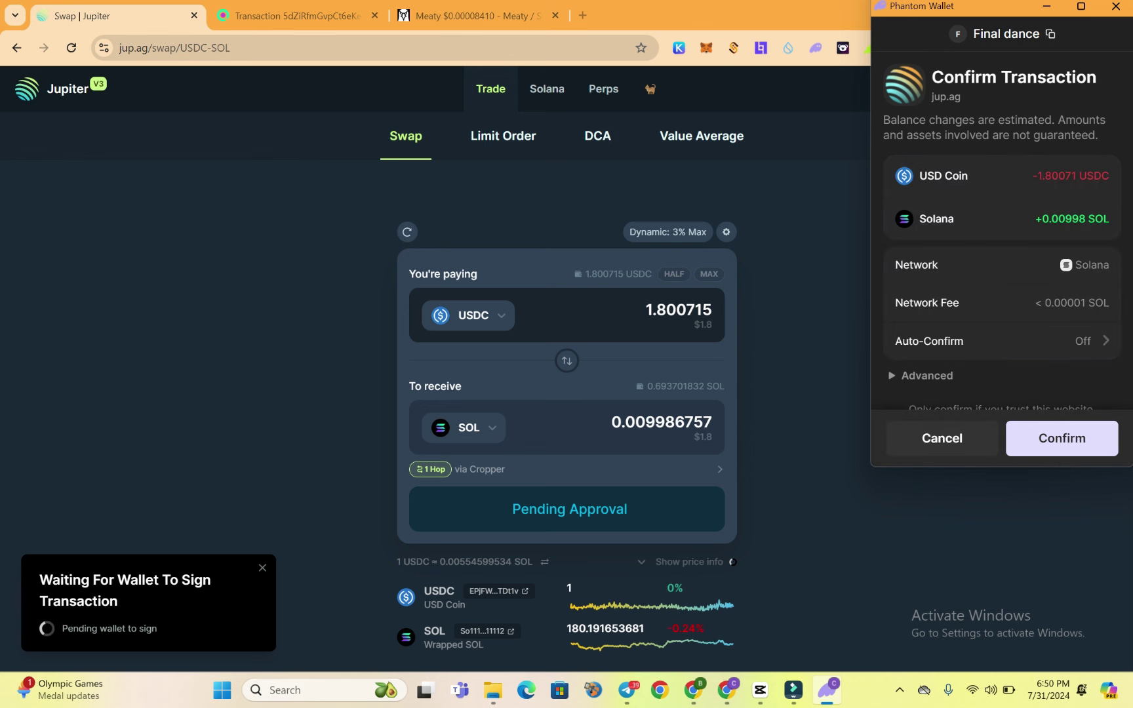
click(1062, 438)
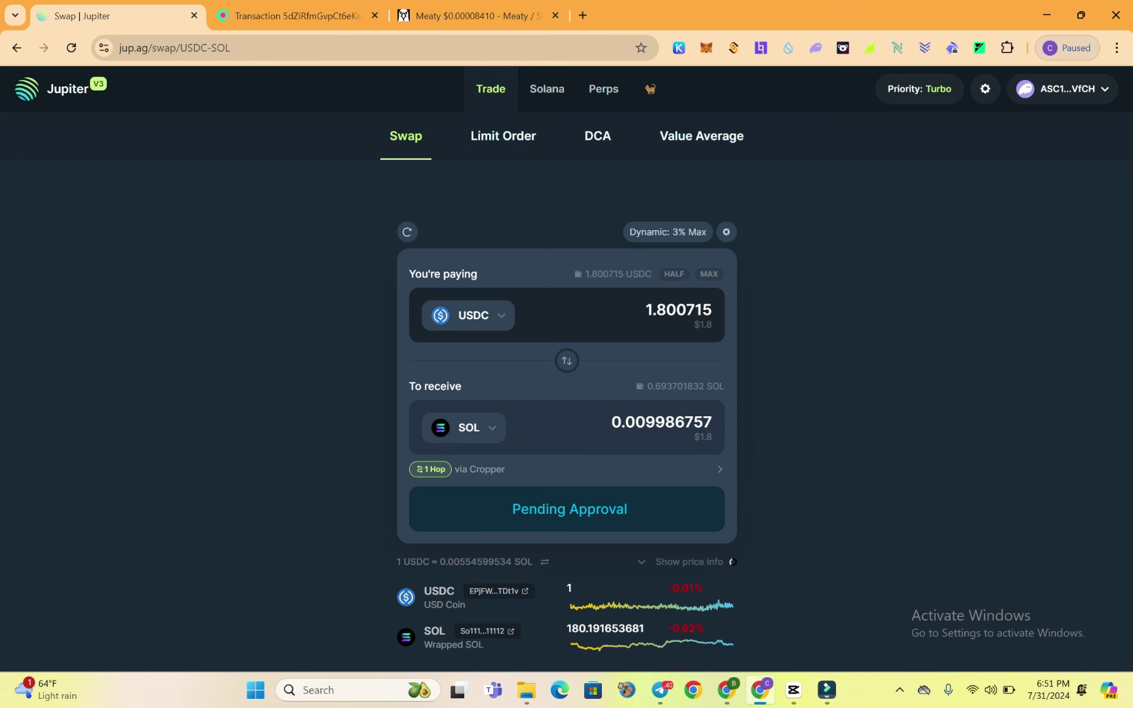
scroll(567, 367, down, 1)
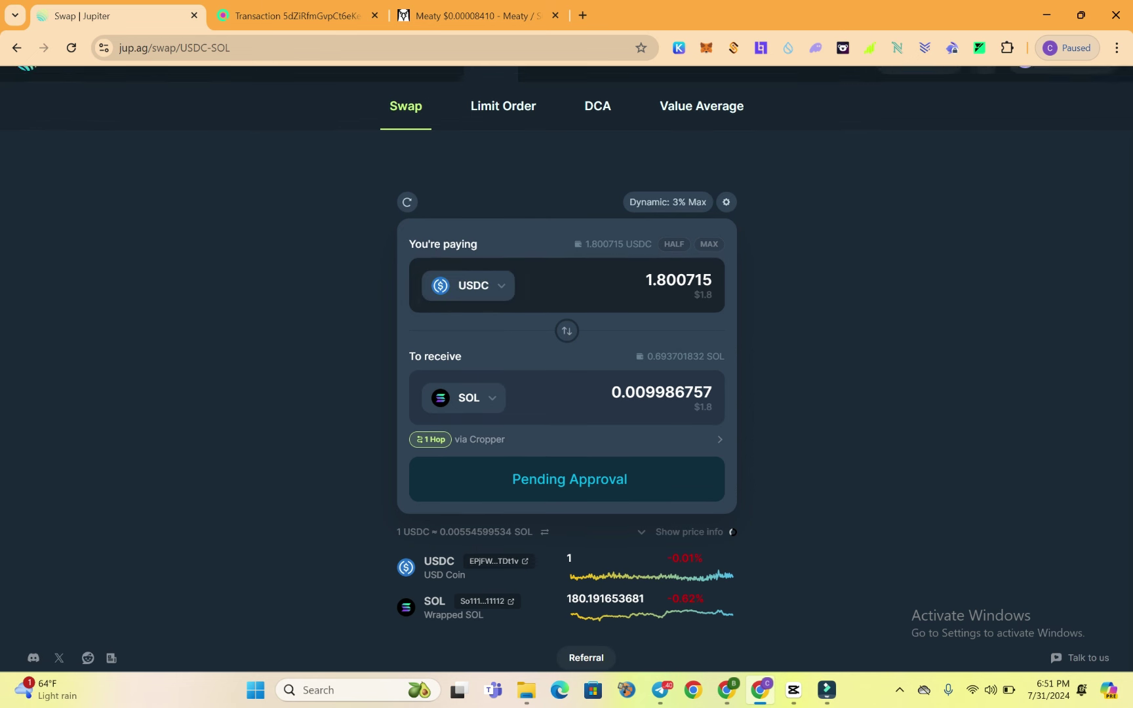
scroll(567, 367, up, 1)
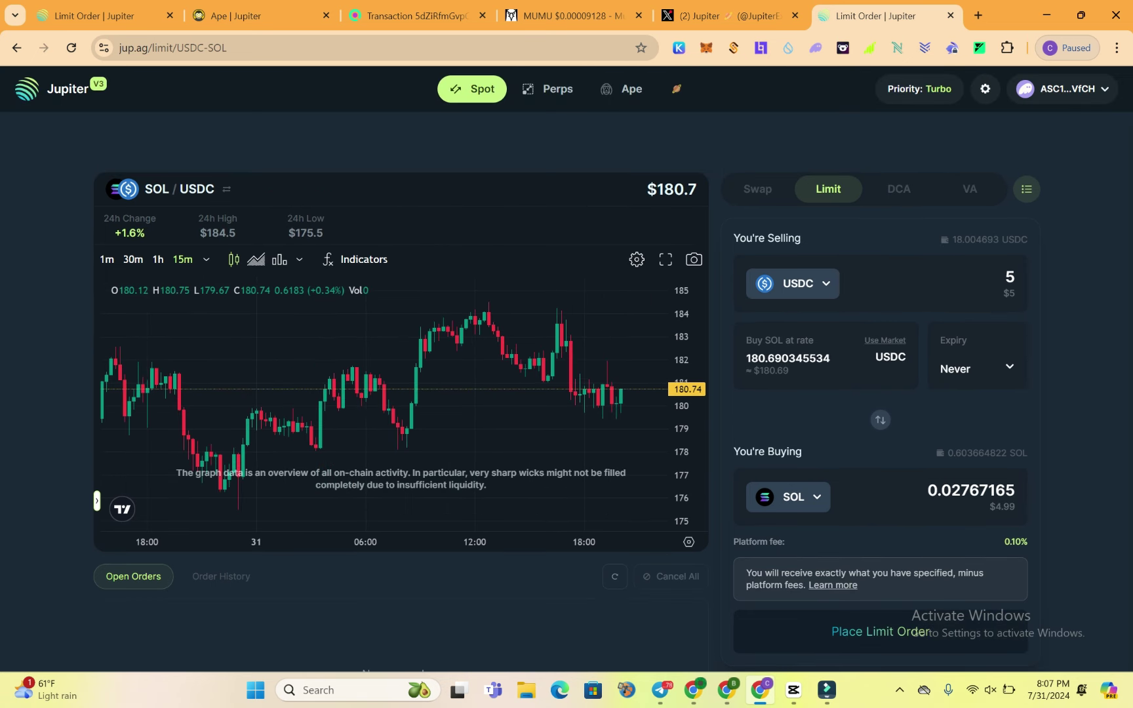
Set the limit order's buy rate to 179 USDC per SOL.
scroll(394, 610, down, 1)
scroll(394, 610, up, 1)
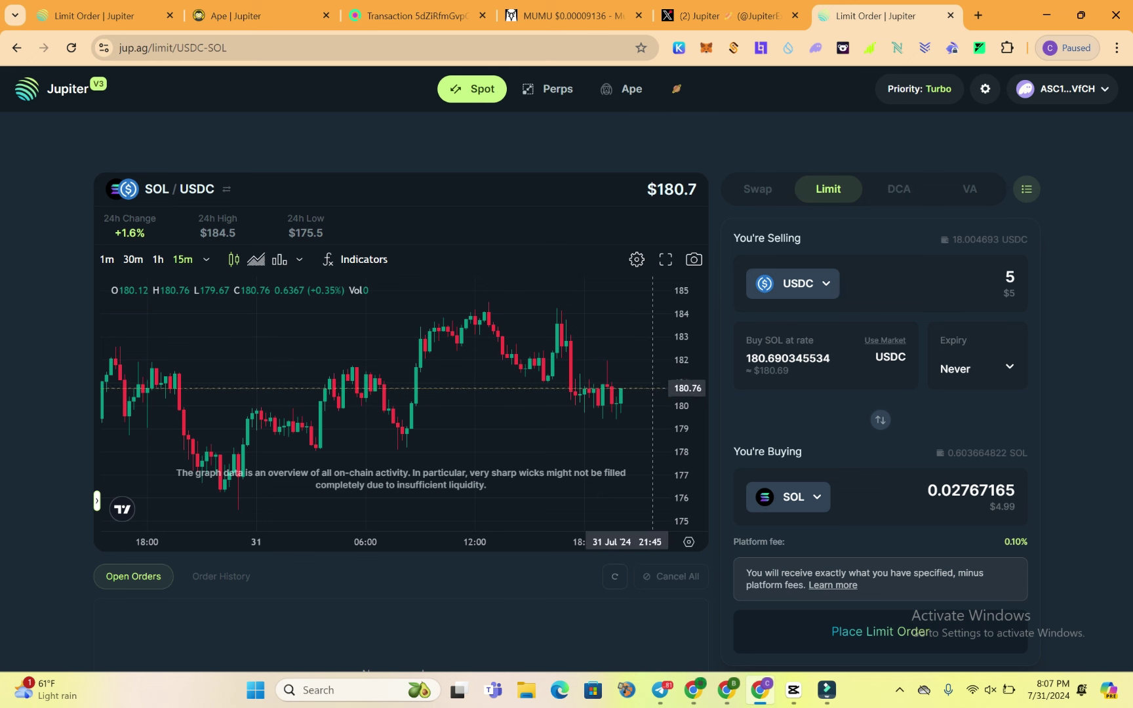
scroll(566, 367, down, 2)
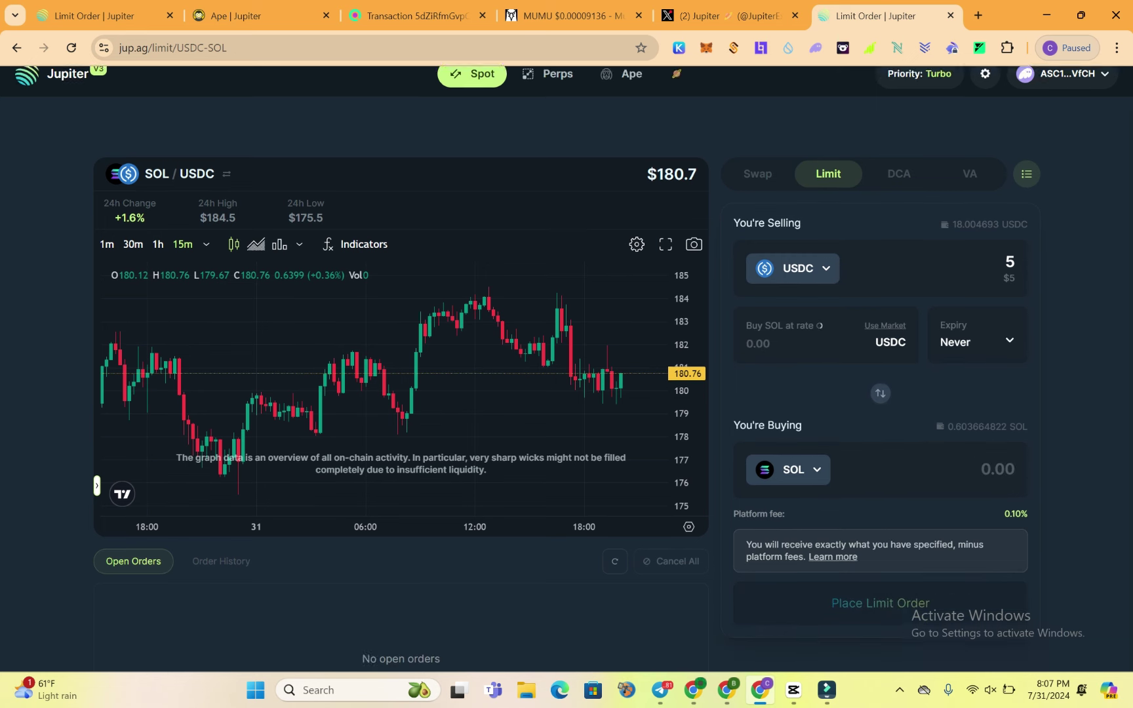
scroll(567, 367, up, 1)
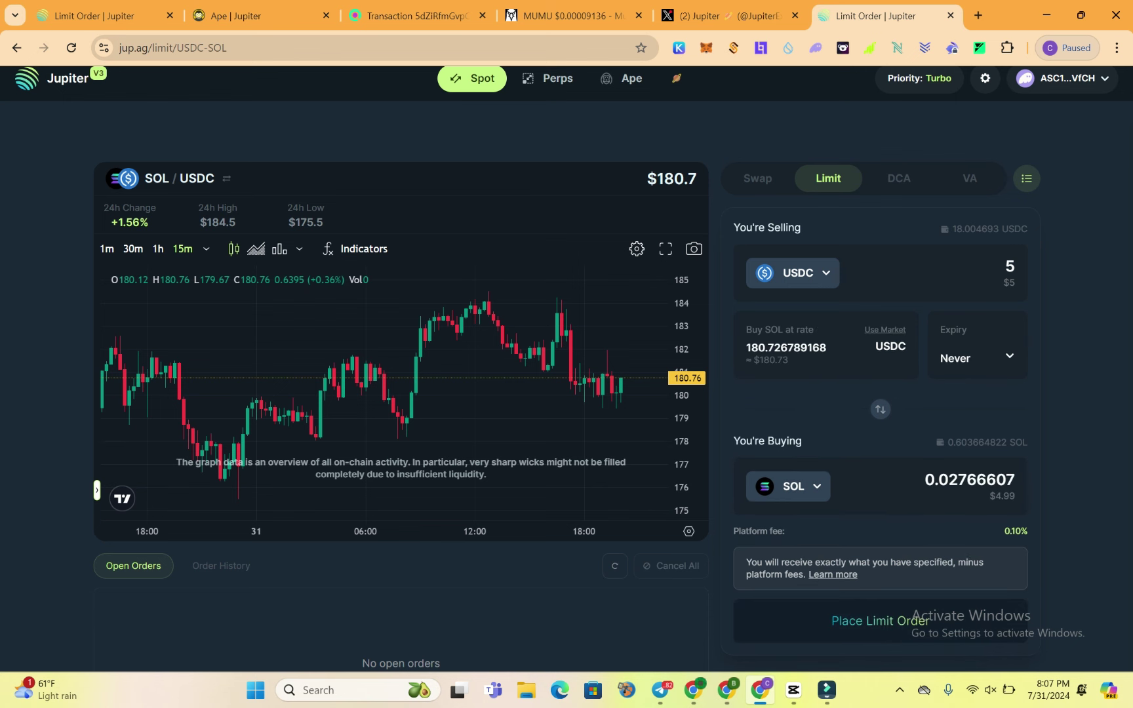
click(820, 348)
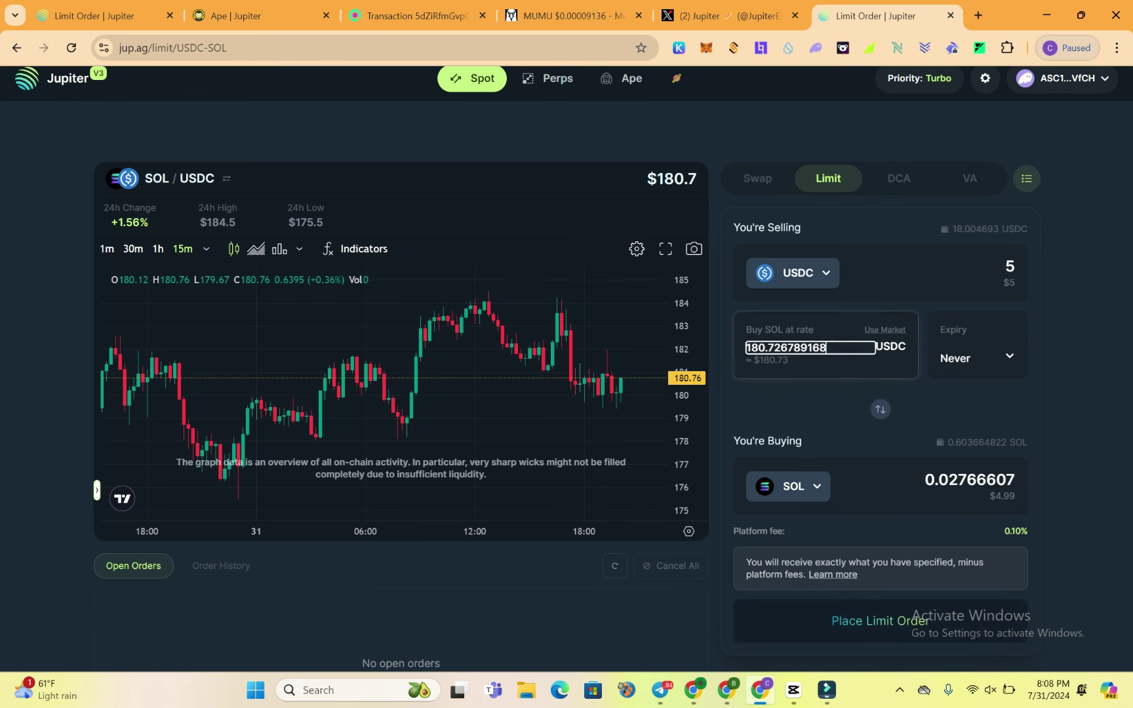
key(BackSpace)
key(BackSpace)
key(BackSpace)
key(BackSpace)
key(BackSpace)
key(BackSpace)
key(BackSpace)
key(BackSpace)
key(BackSpace)
key(BackSpace)
key(BackSpace)
key(BackSpace)
key(BackSpace)
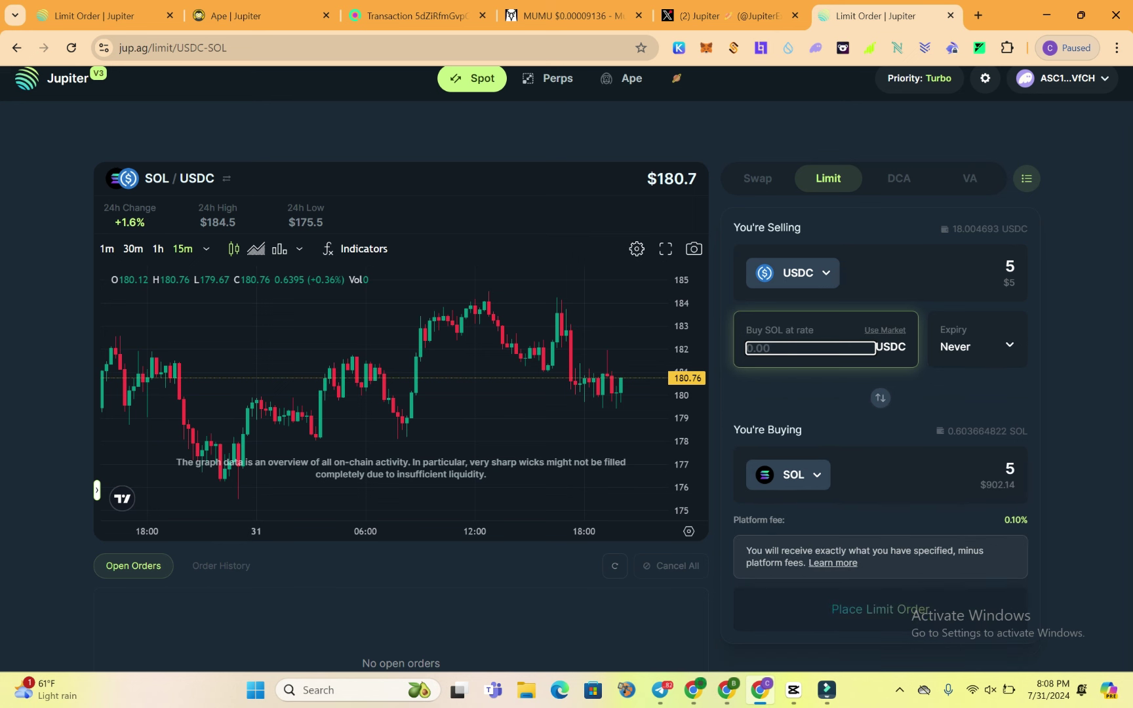
text(179)
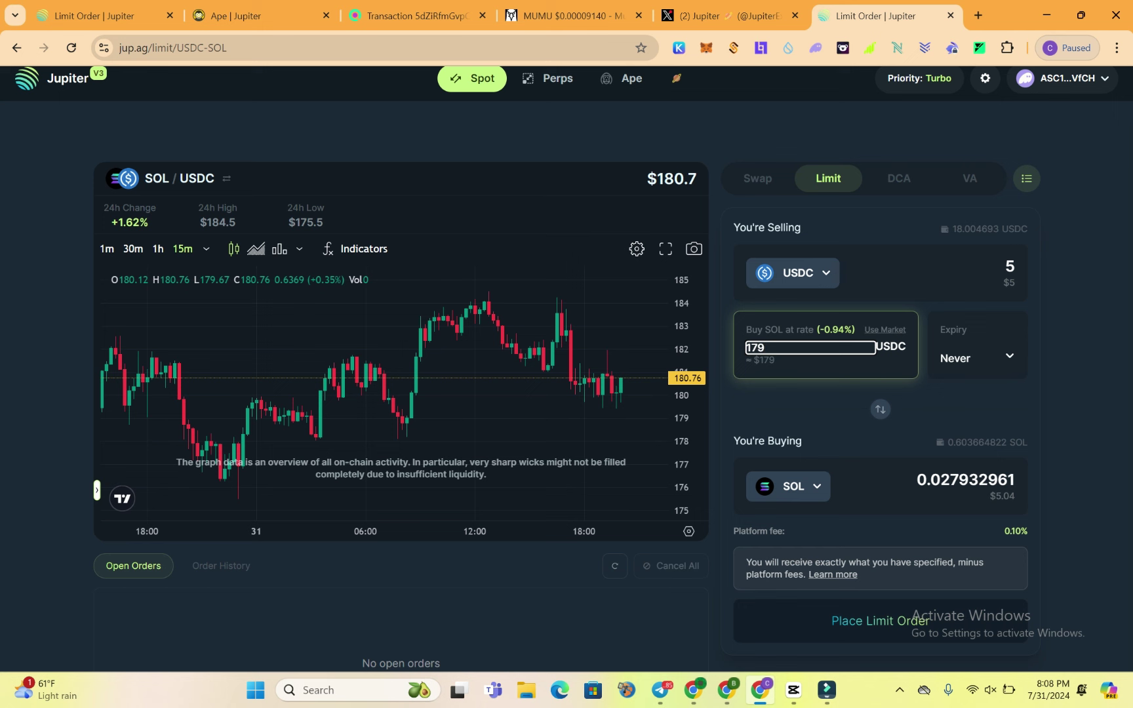
Try buy rates of 65 and 70 USDC per SOL for the 5 USDC limit order.
key(BackSpace)
key(BackSpace)
key(BackSpace)
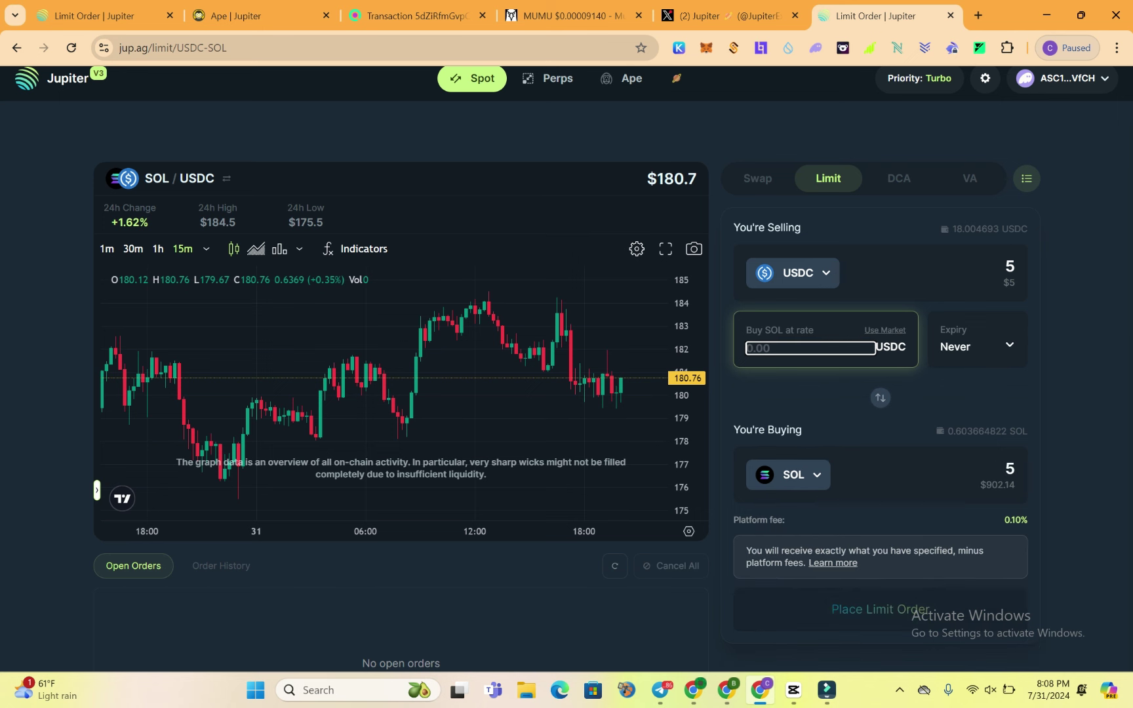
text(65)
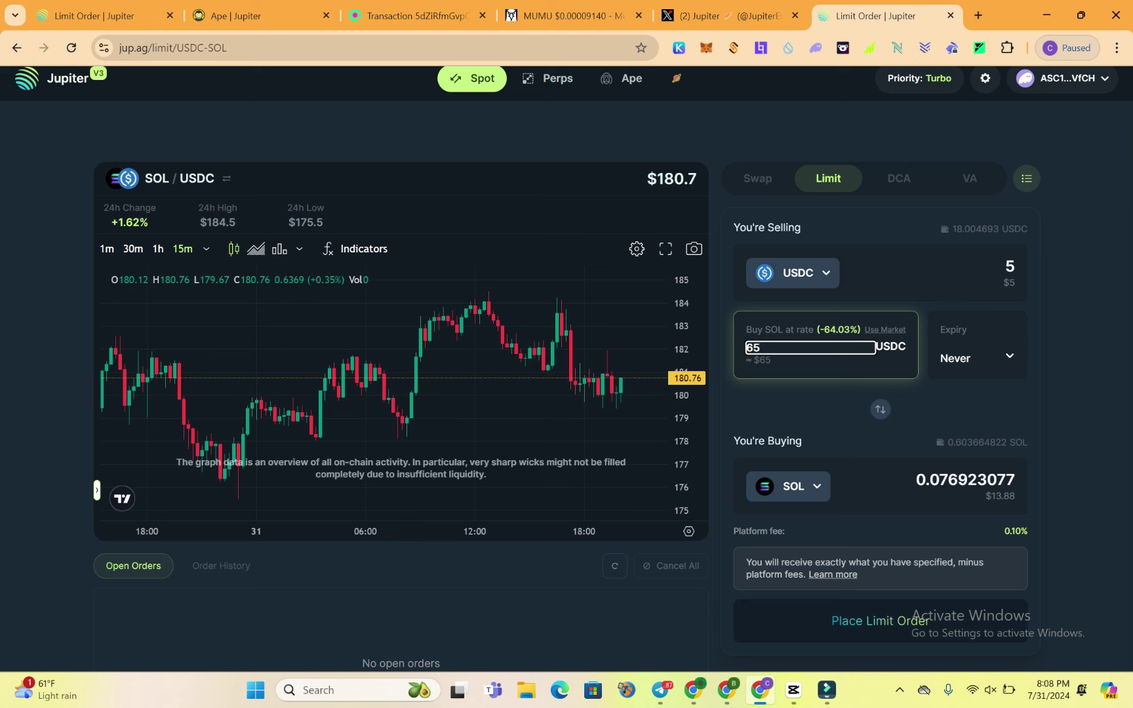
key(BackSpace)
key(BackSpace)
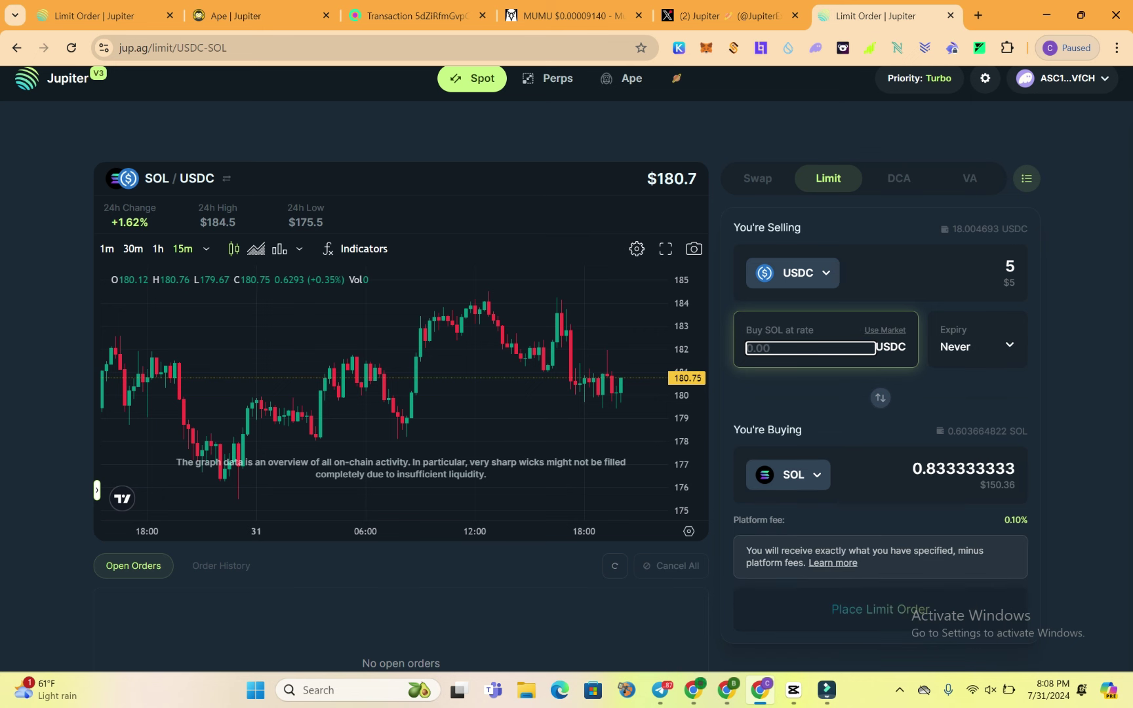
text(70)
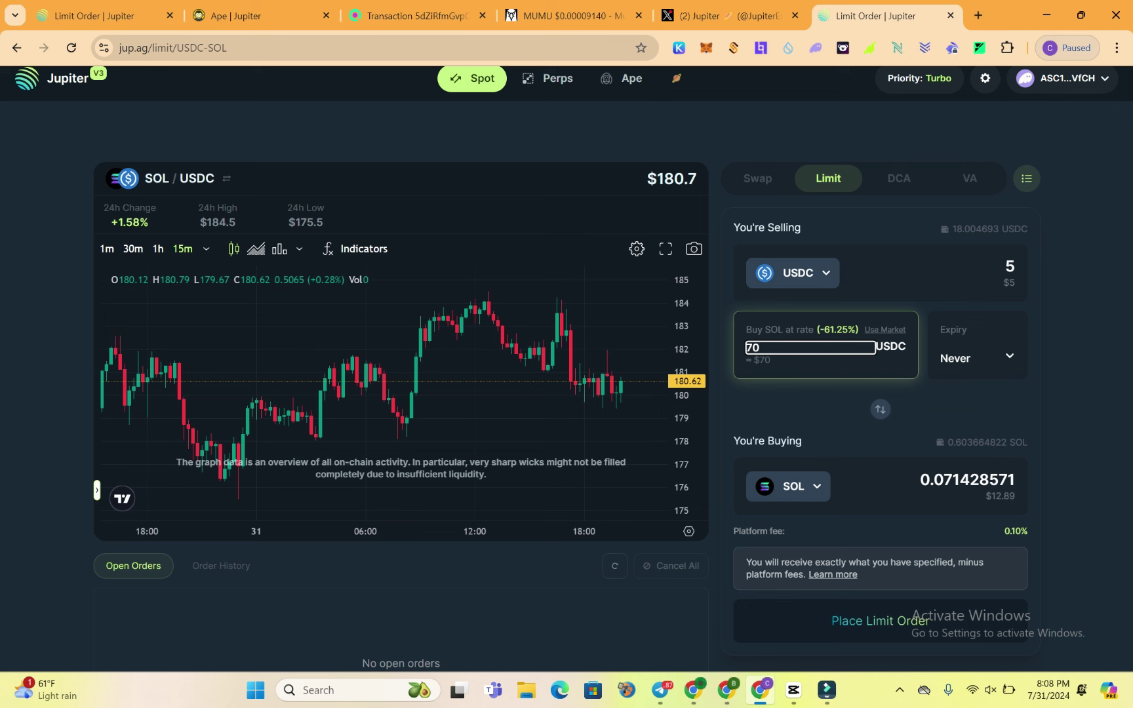
Try buy rates of 2, 20,000 and 1 USDC per SOL, and clear the rate.
key(BackSpace)
key(BackSpace)
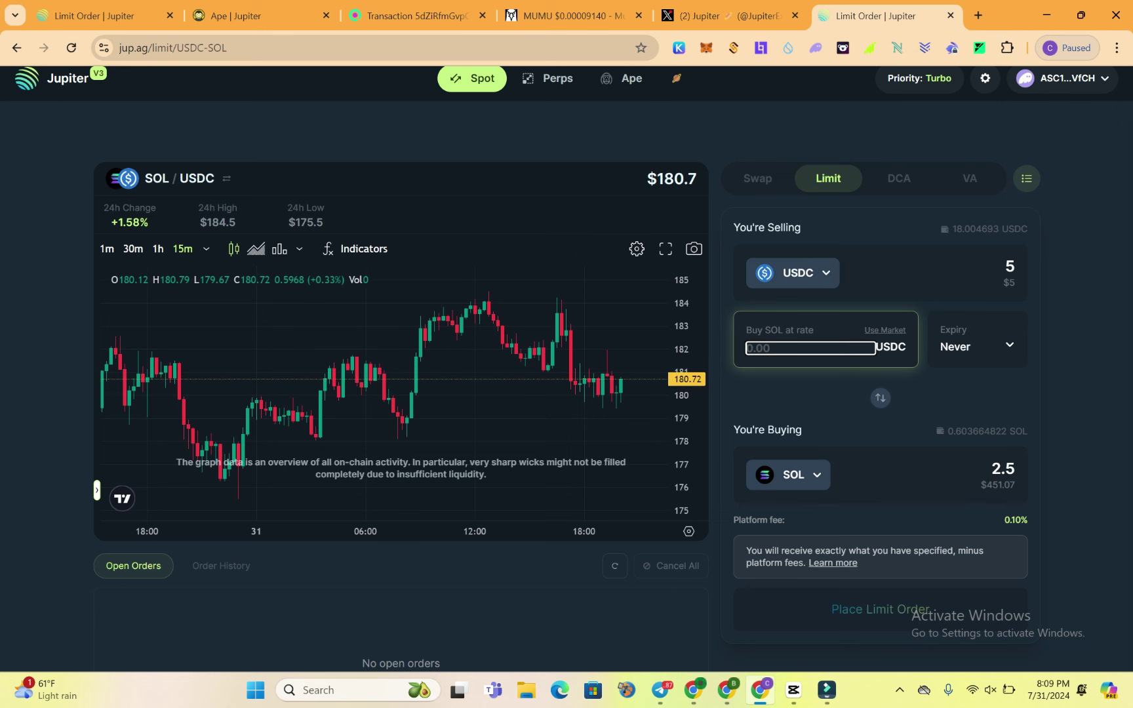
text(2)
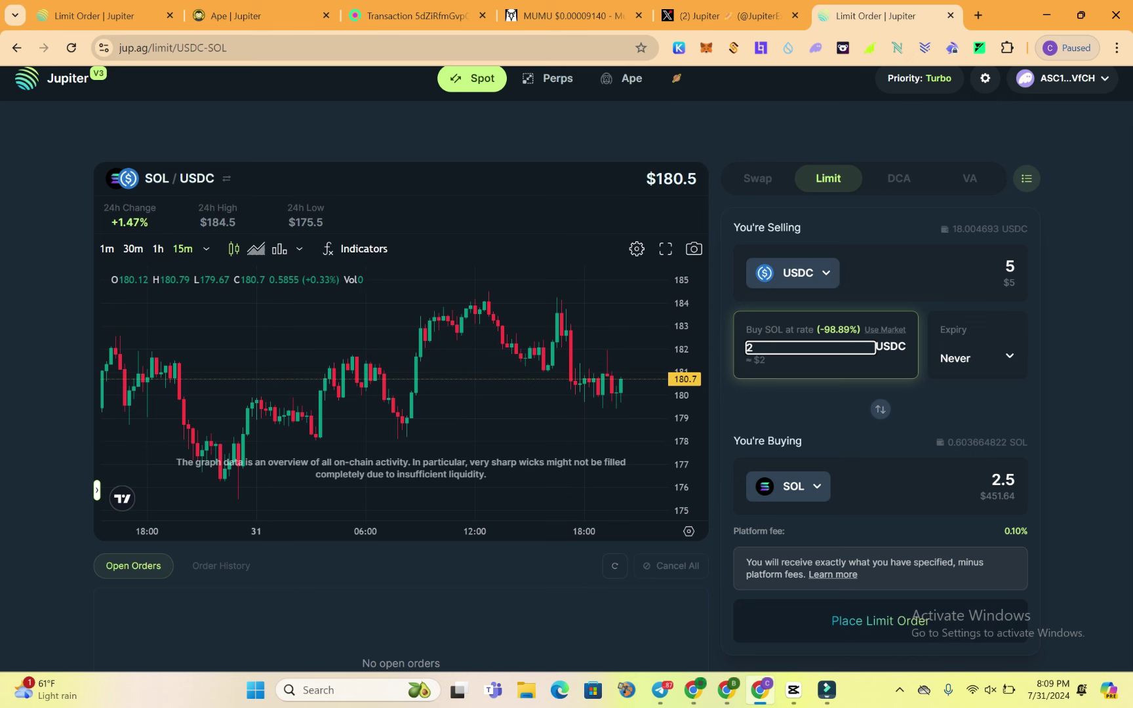
key(BackSpace)
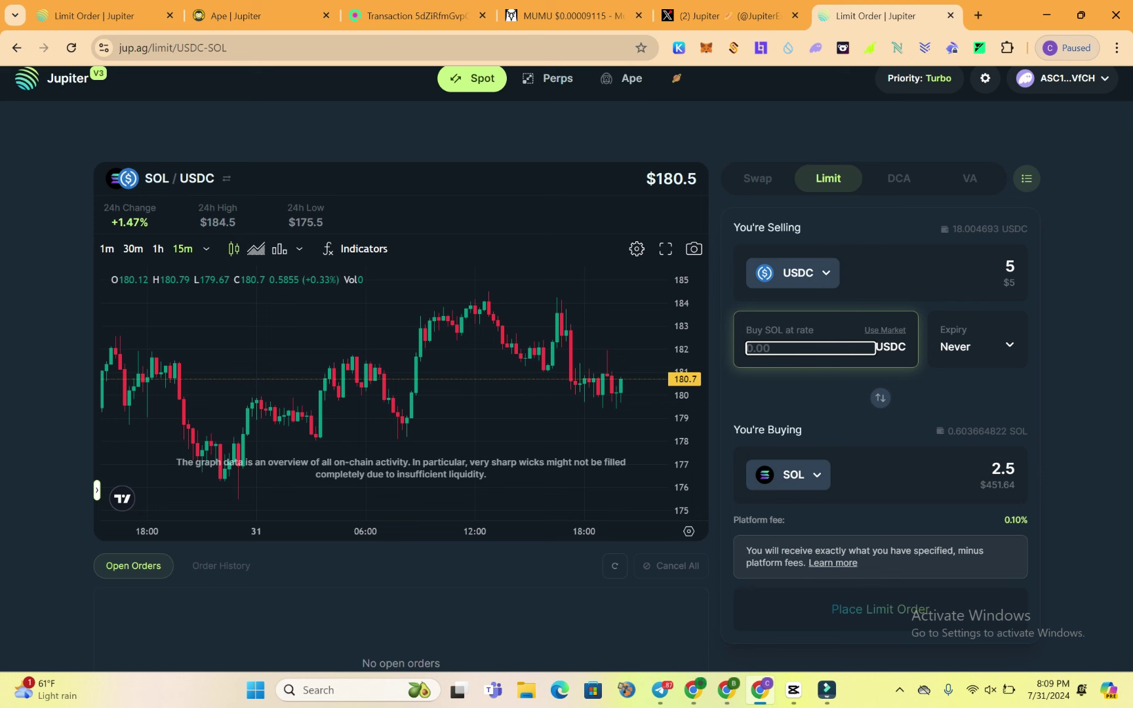
text(200000)
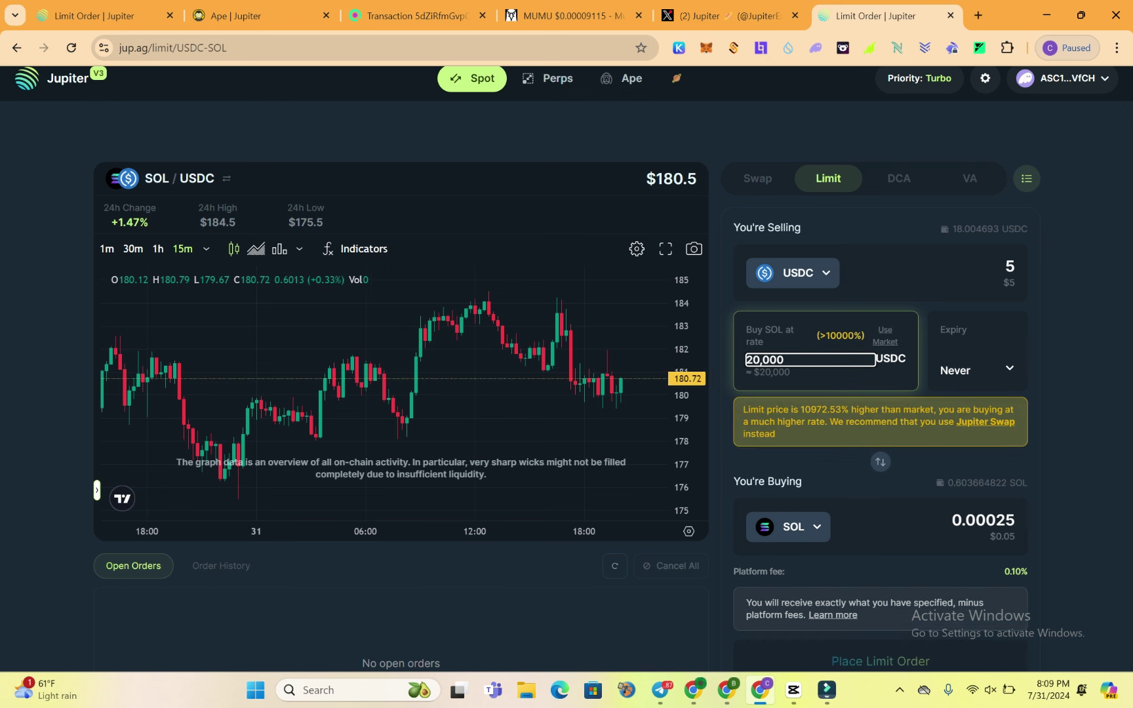
key(BackSpace)
key(BackSpace)
key(BackSpace)
key(BackSpace)
key(BackSpace)
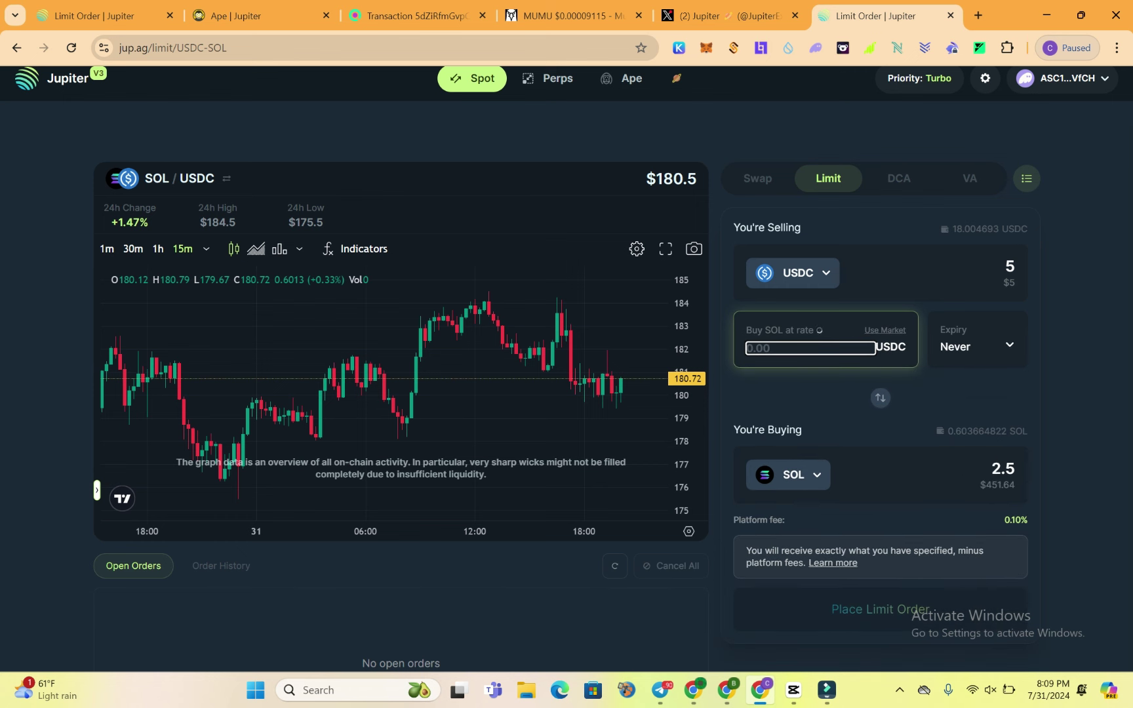
text(1)
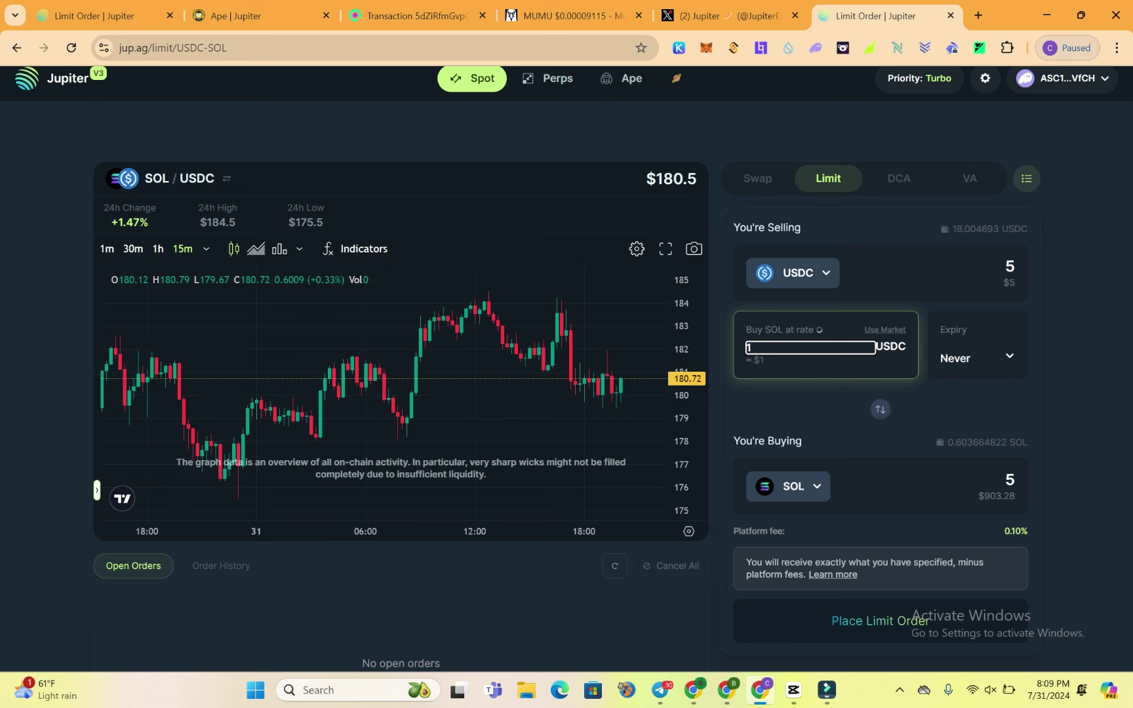
key(BackSpace)
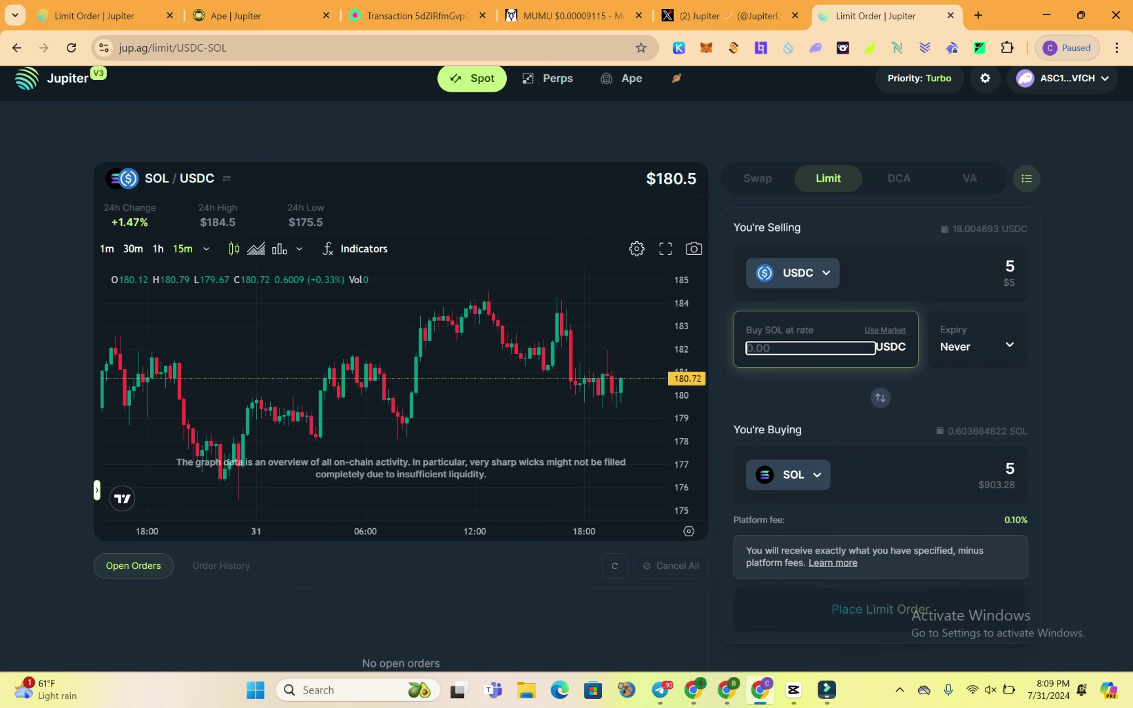
Switch the limit order's selling token to SOL and check the token balances in Phantom Wallet.
click(793, 273)
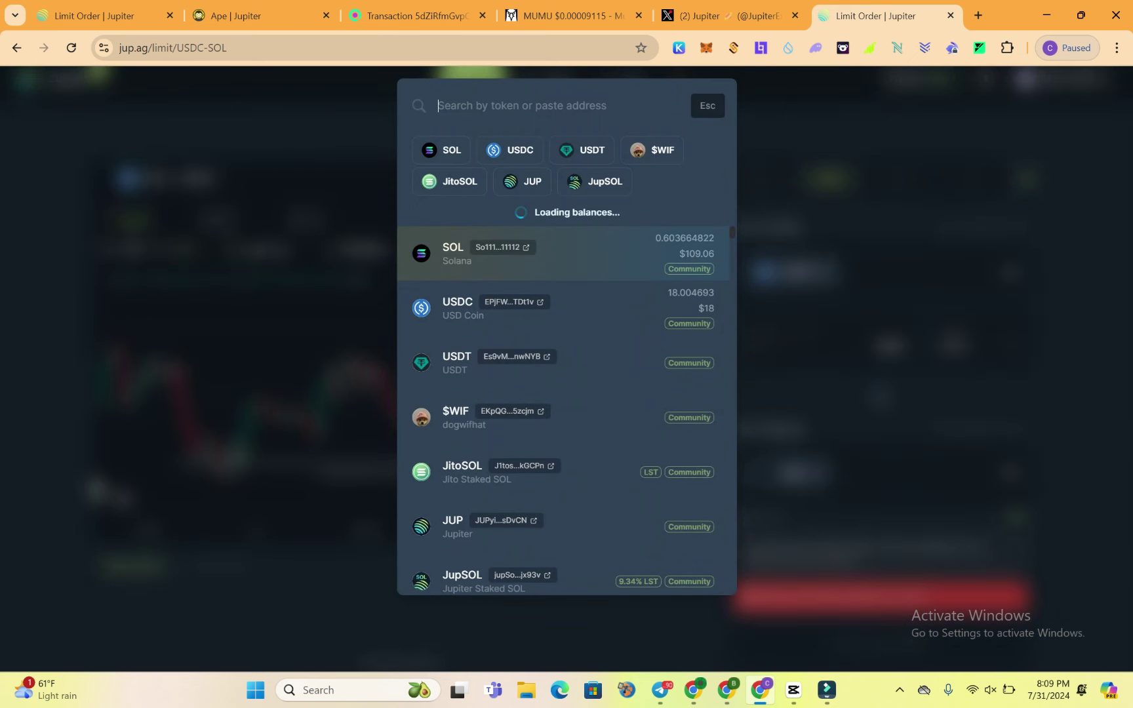
key(Return)
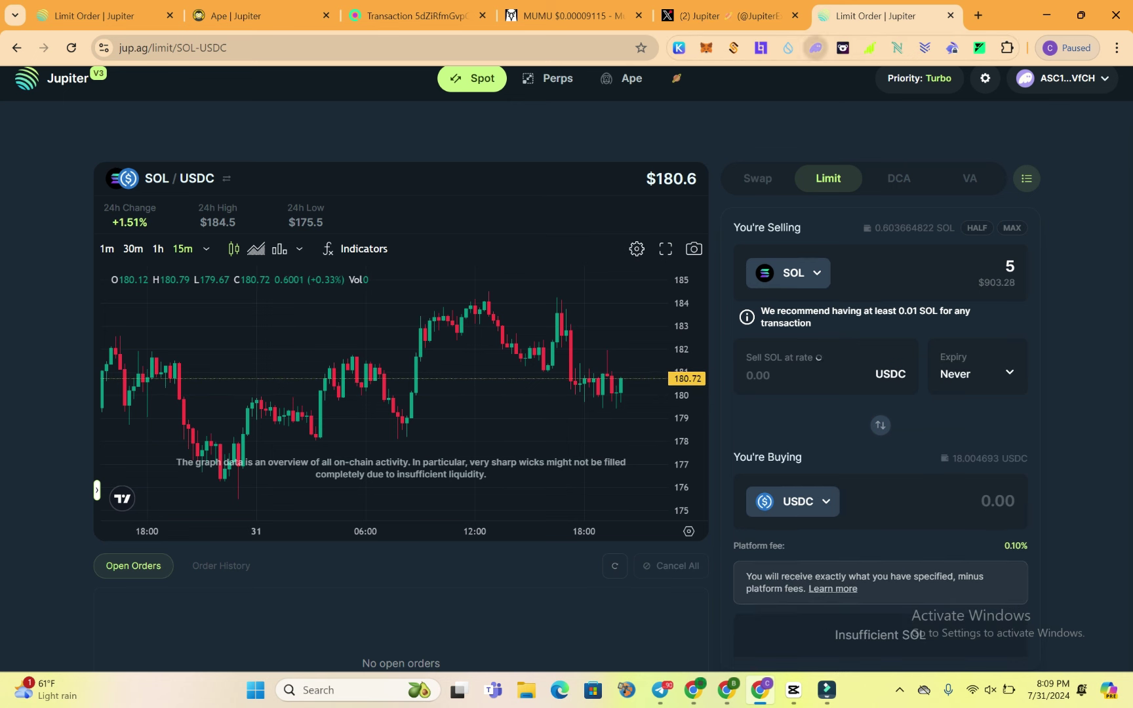
click(815, 47)
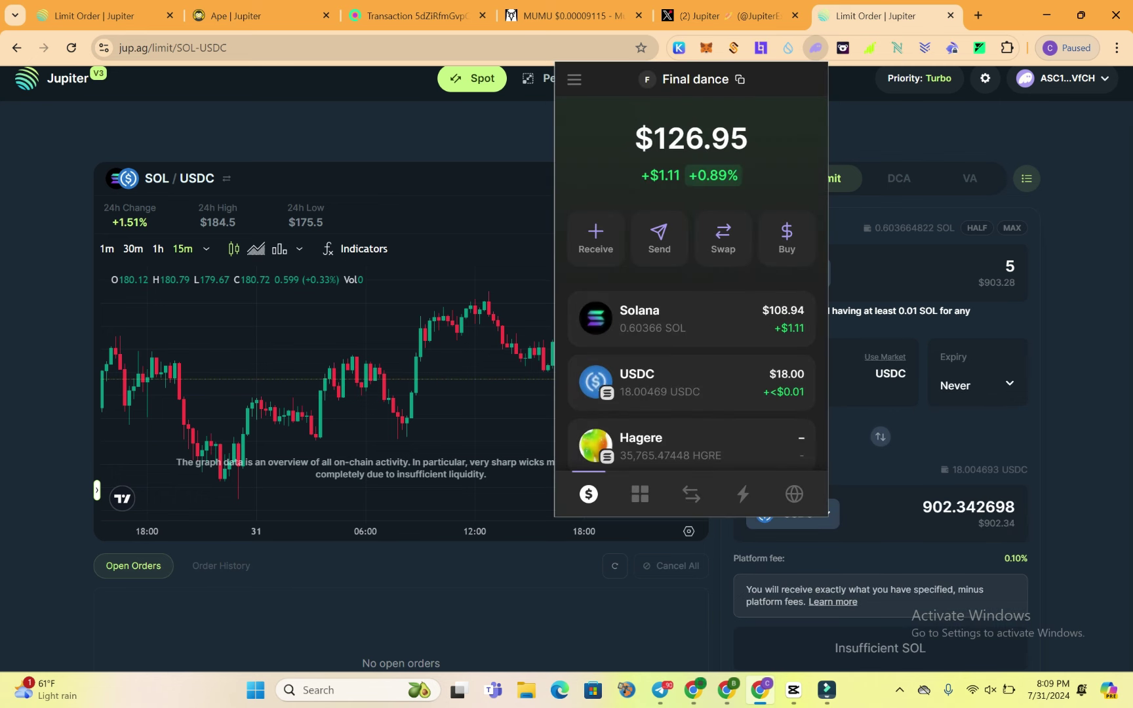
key(Escape)
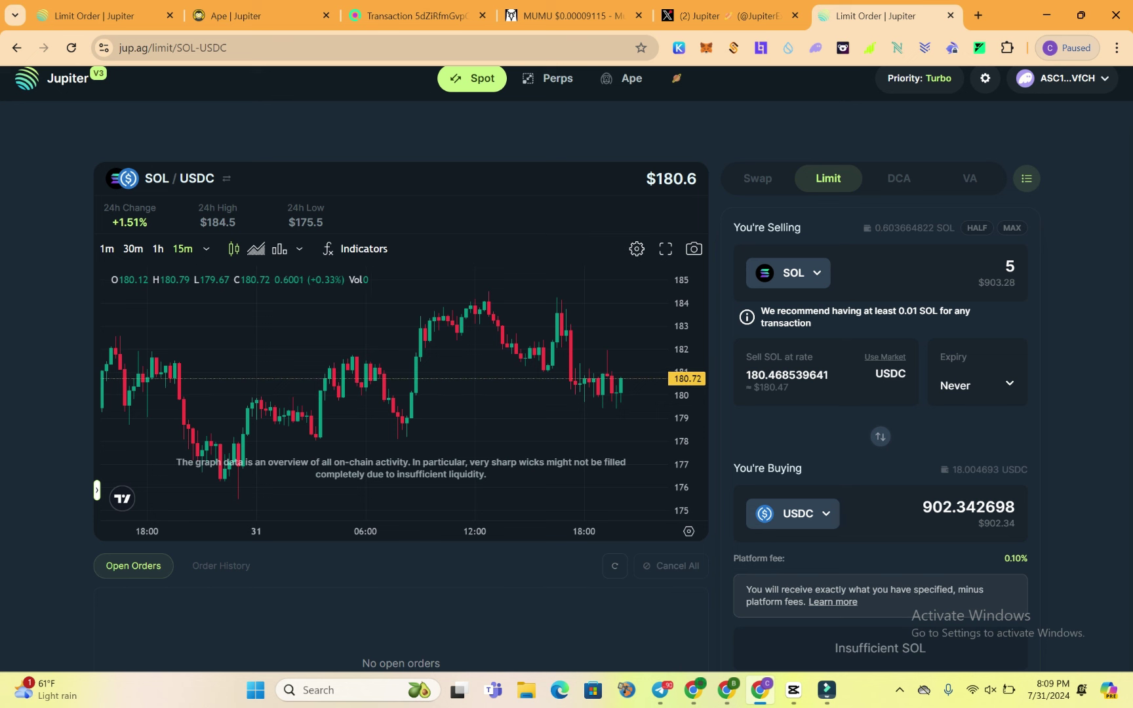
Set the limit order's selling amount to 0.3 SOL.
click(1005, 267)
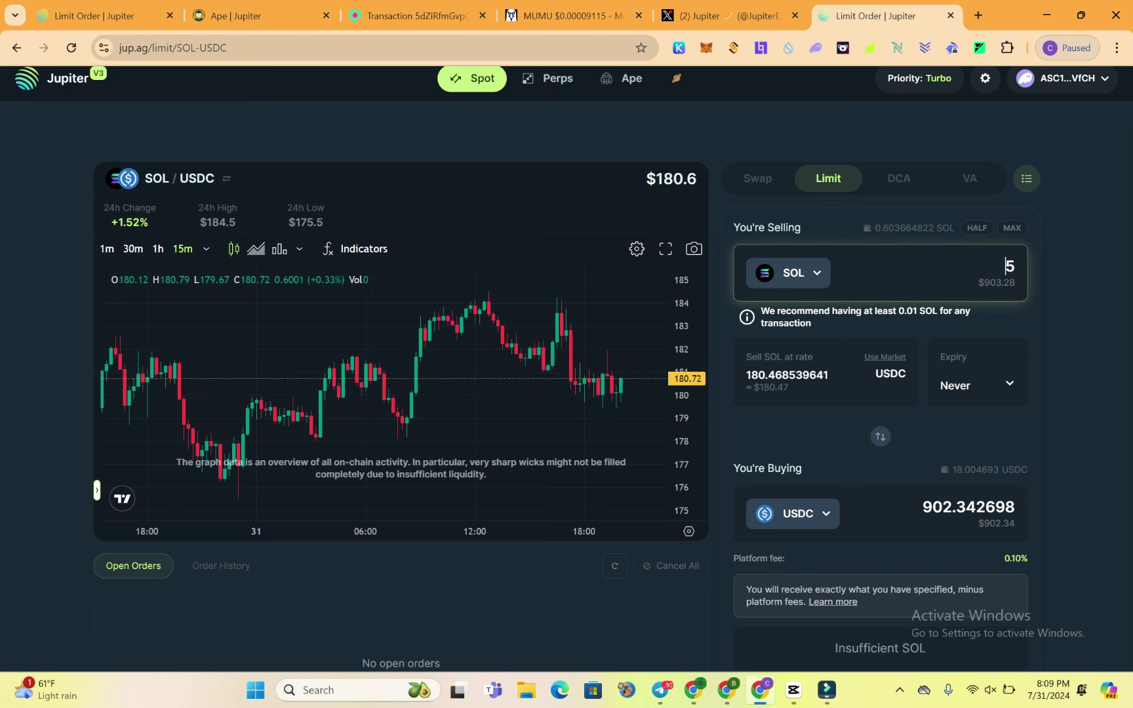
key(Delete)
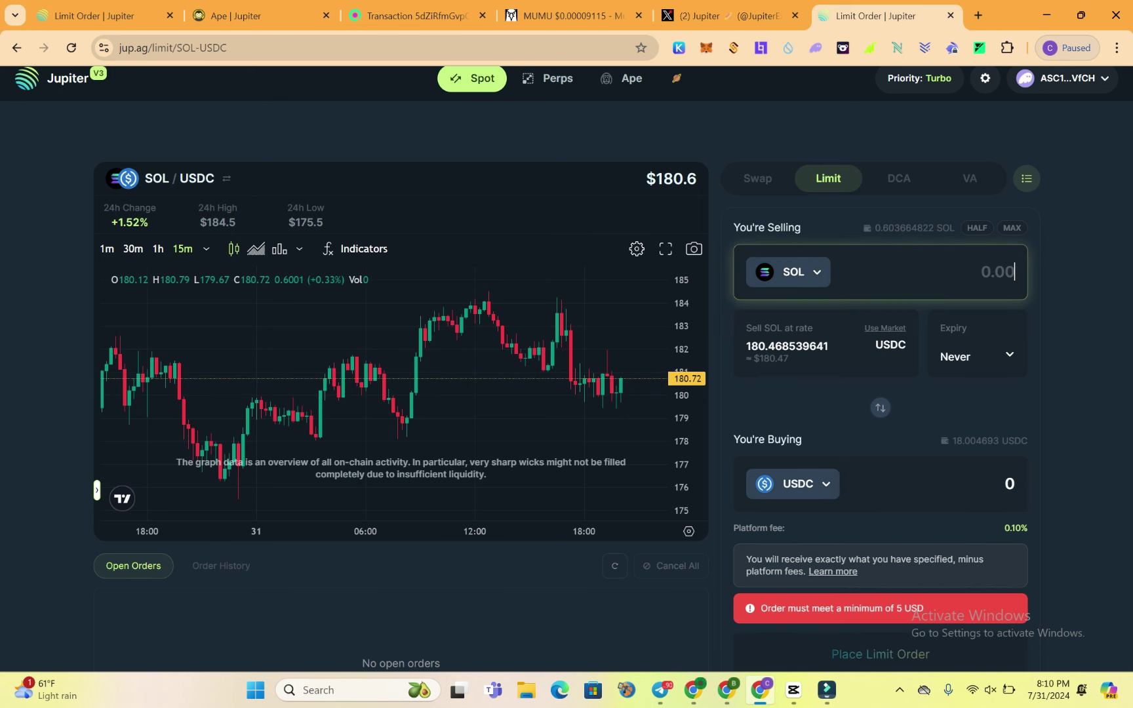
text(0.3)
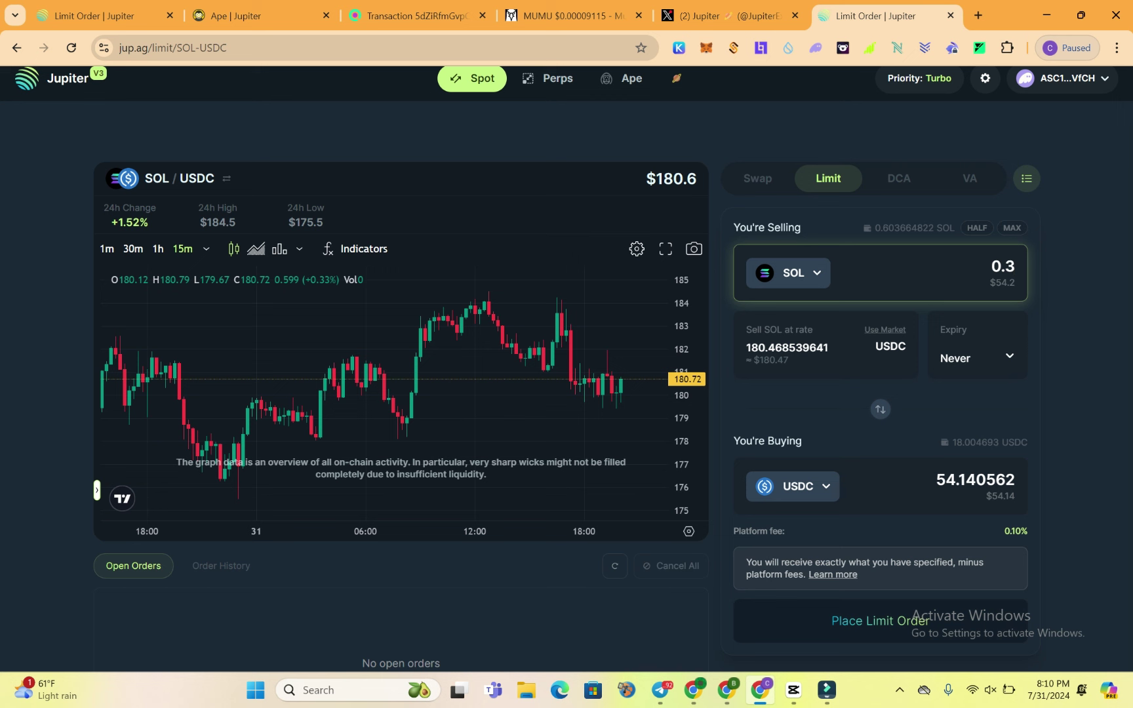
Set the limit order's sell rate to 185 USDC per SOL.
click(830, 348)
key(BackSpace)
key(BackSpace)
key(BackSpace)
key(BackSpace)
key(BackSpace)
key(BackSpace)
key(BackSpace)
key(BackSpace)
key(BackSpace)
key(BackSpace)
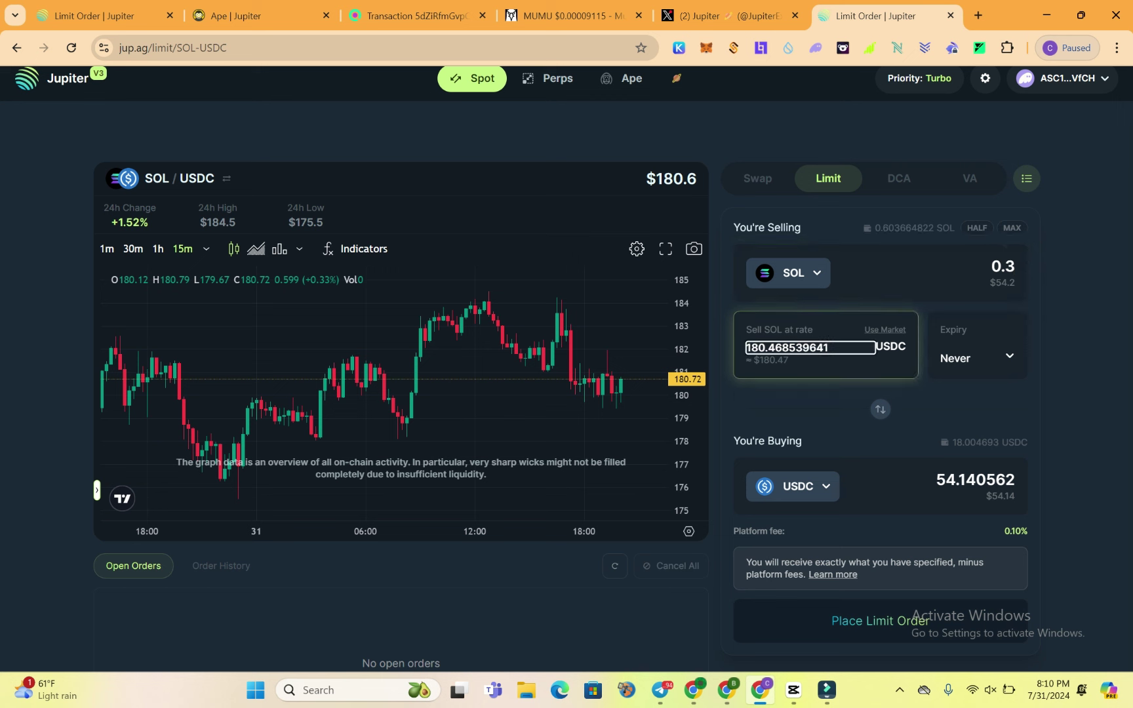
key(BackSpace)
key(BackSpace)
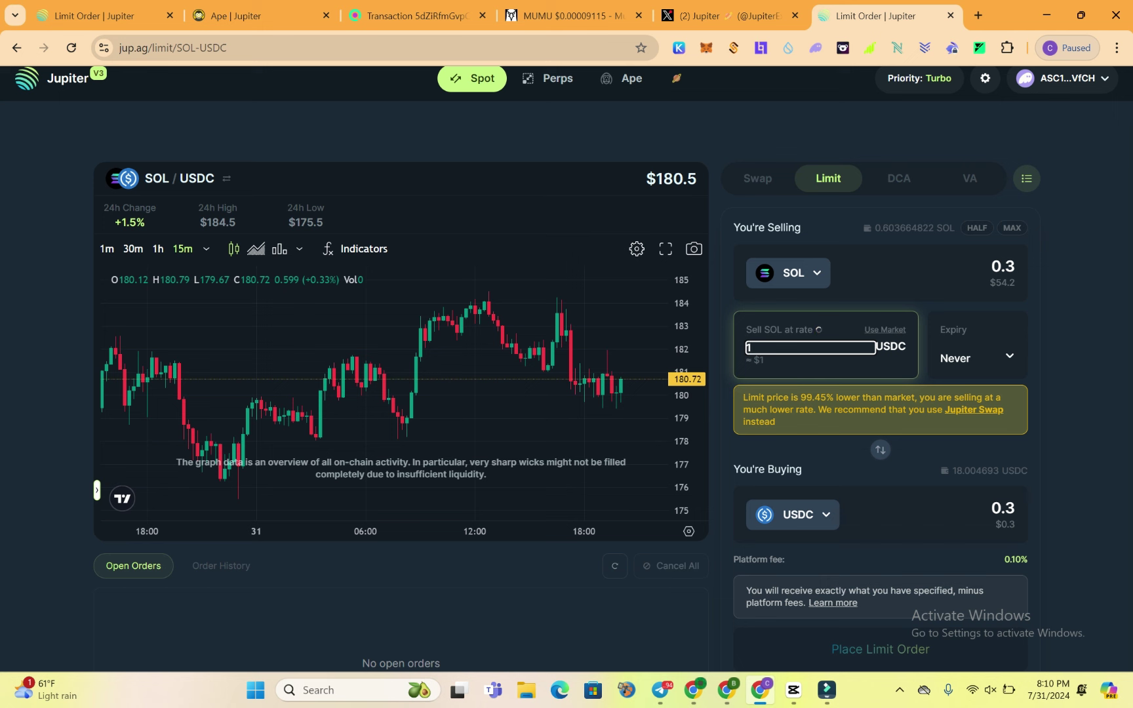
text(85)
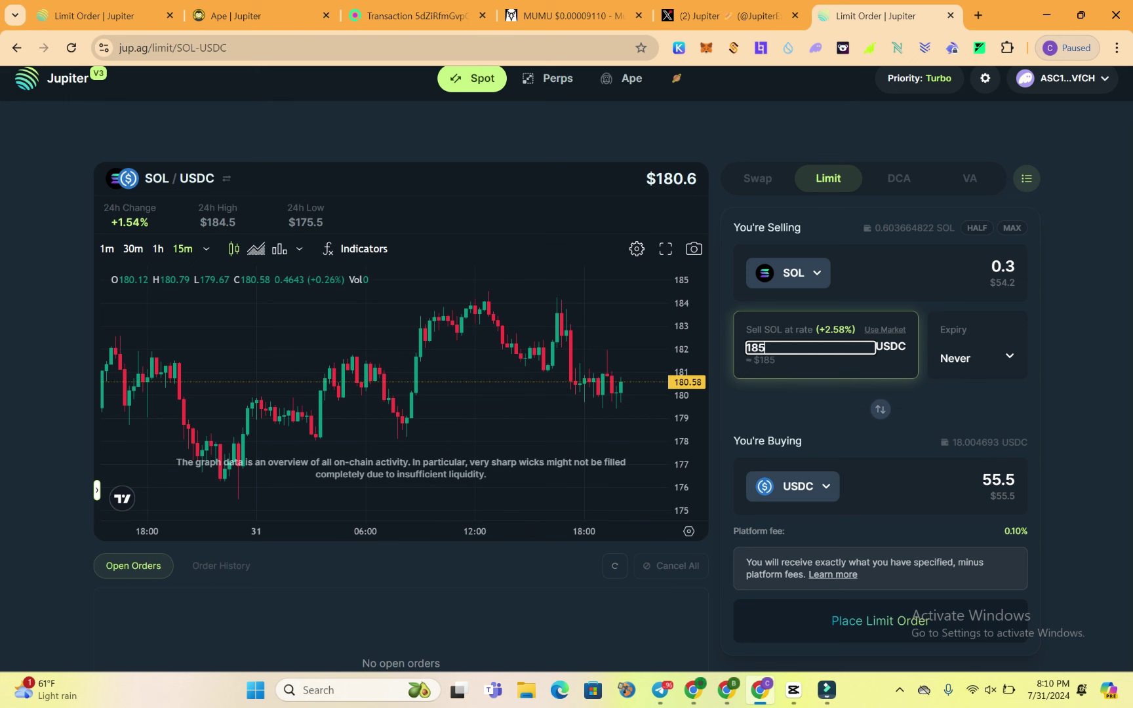
Keep the expiry at Never, place the limit order selling 0.3 SOL for USDC, and confirm it in Phantom Wallet.
click(977, 348)
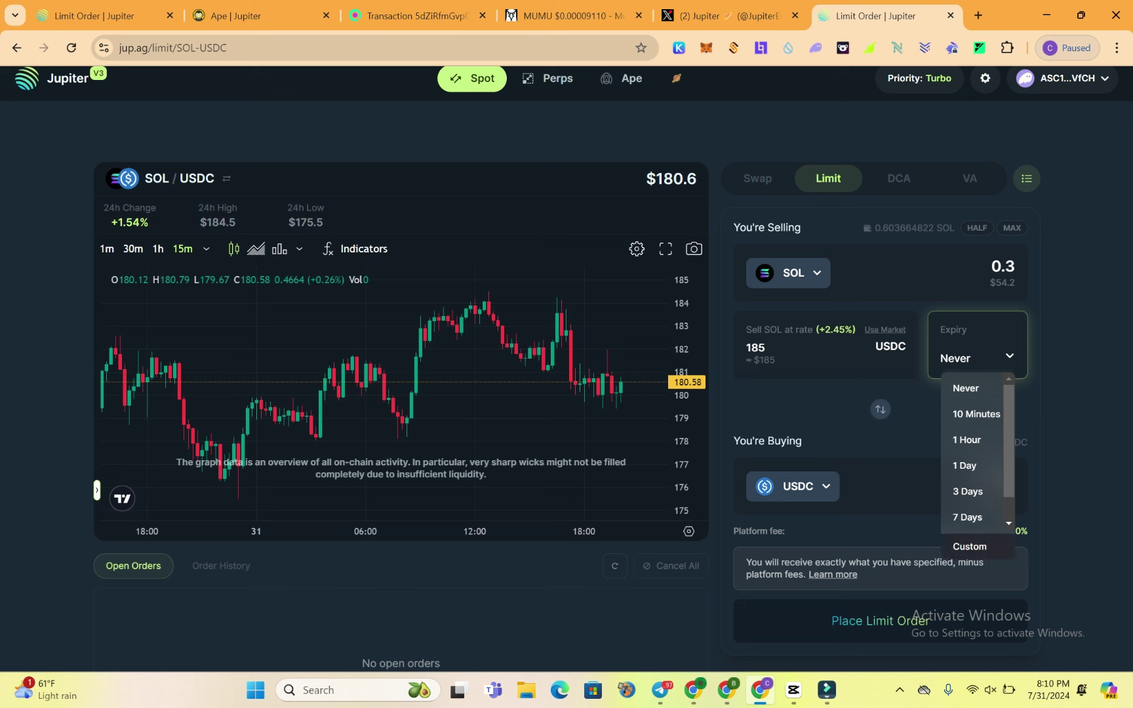
key(Escape)
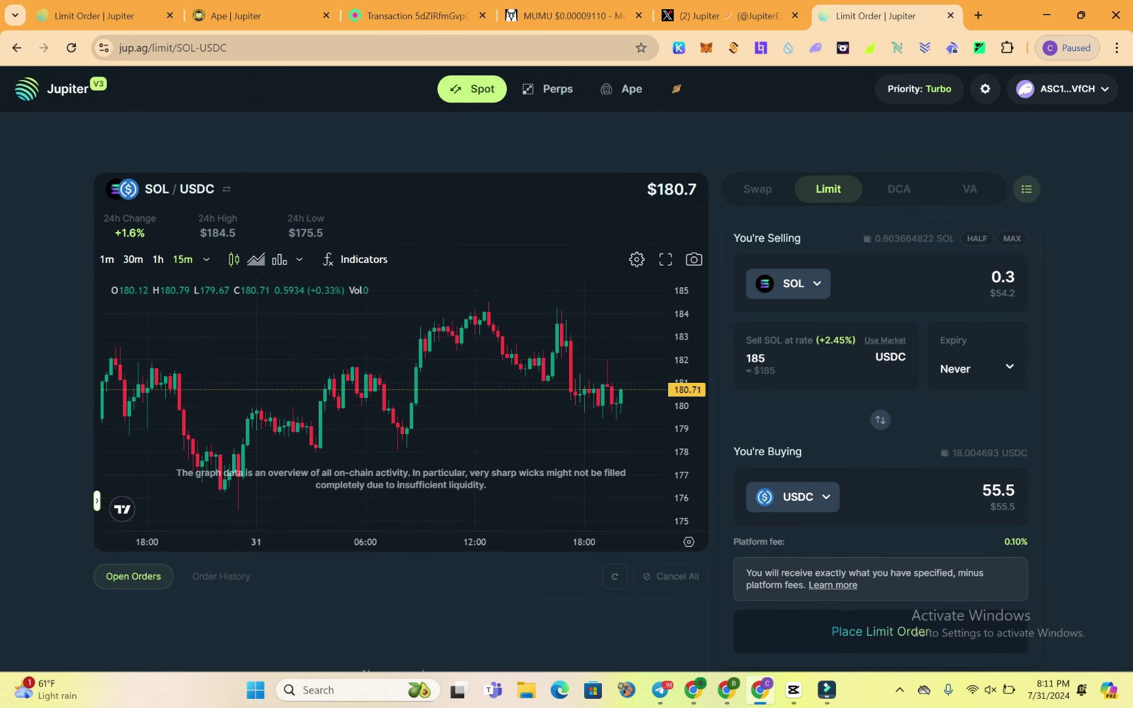
scroll(567, 367, down, 3)
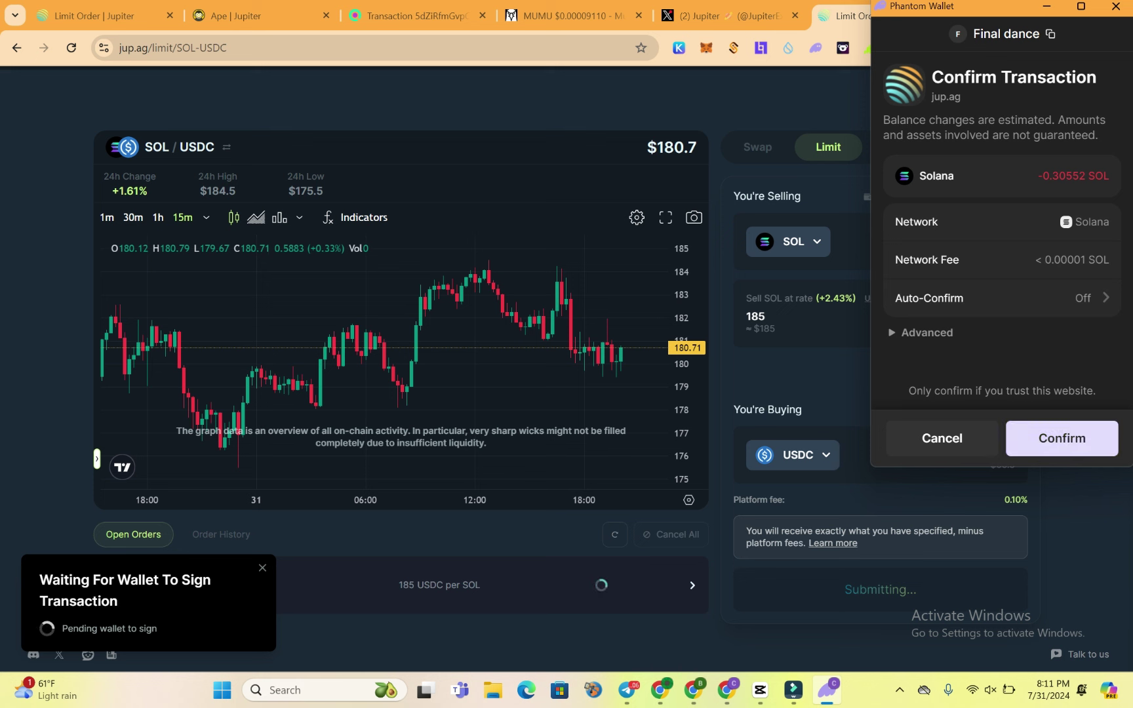
click(1062, 438)
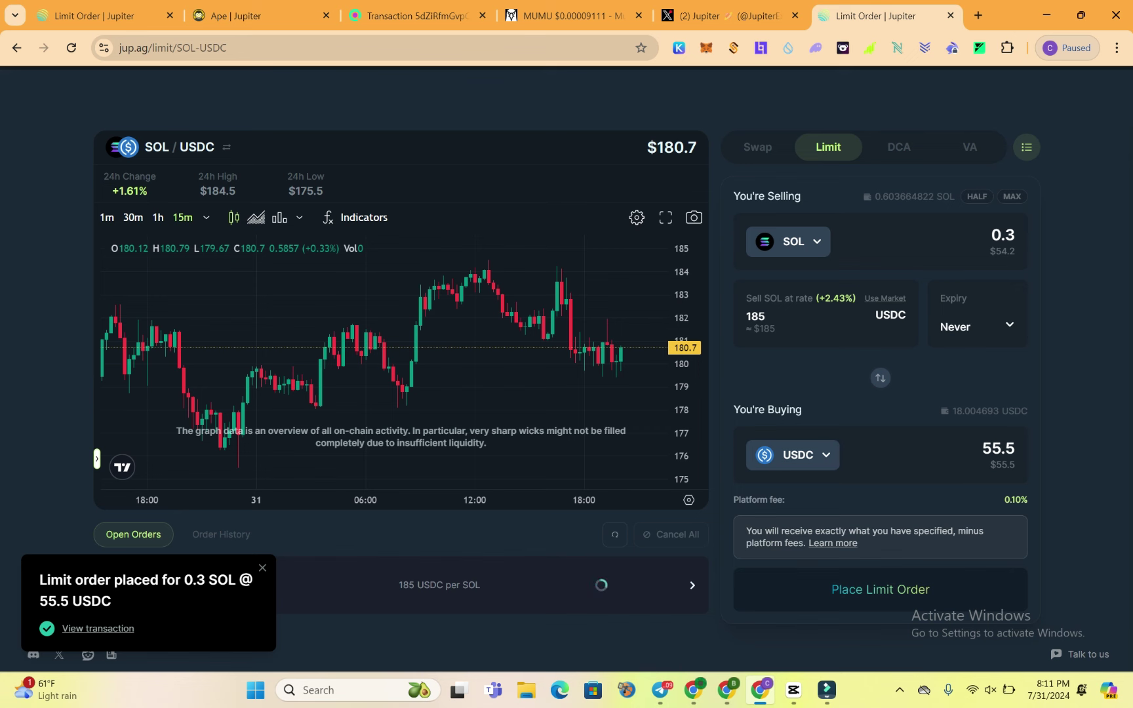
scroll(564, 367, down, 1)
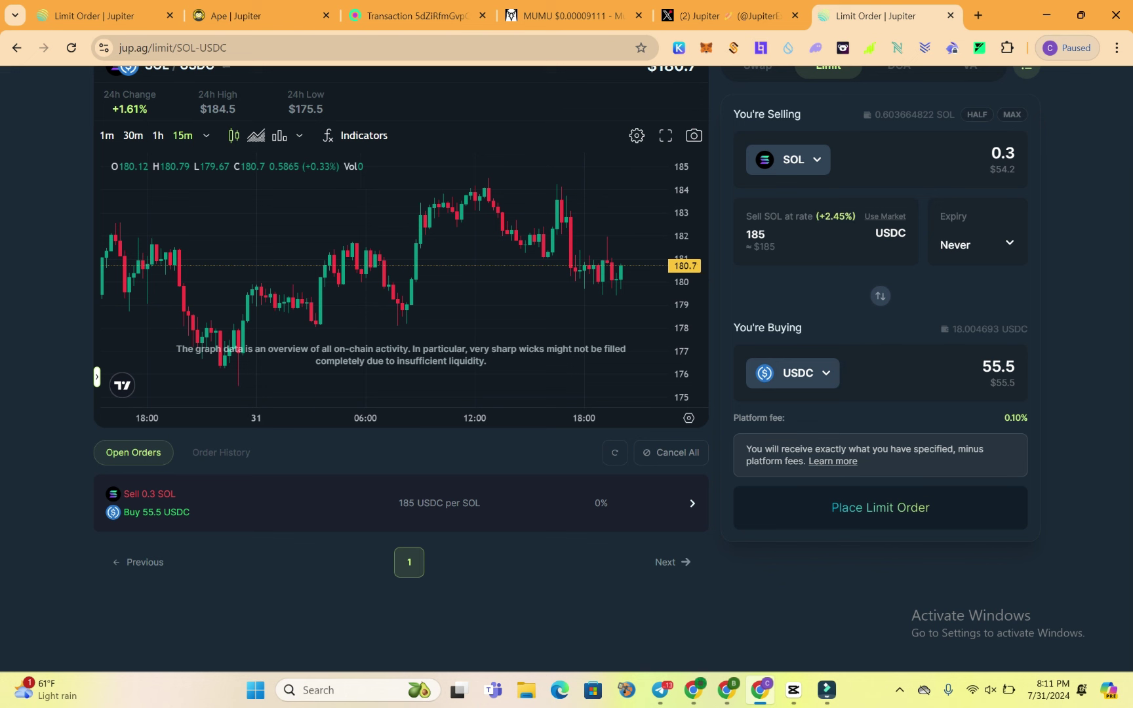
scroll(567, 331, up, 1)
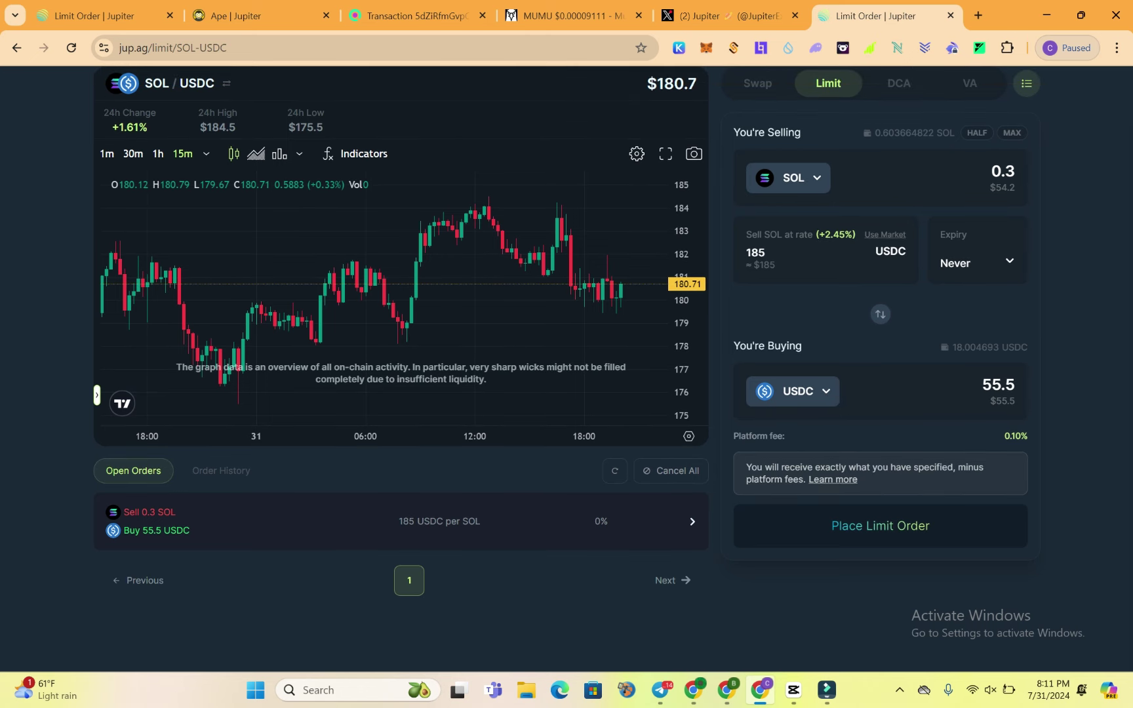
scroll(567, 343, up, 1)
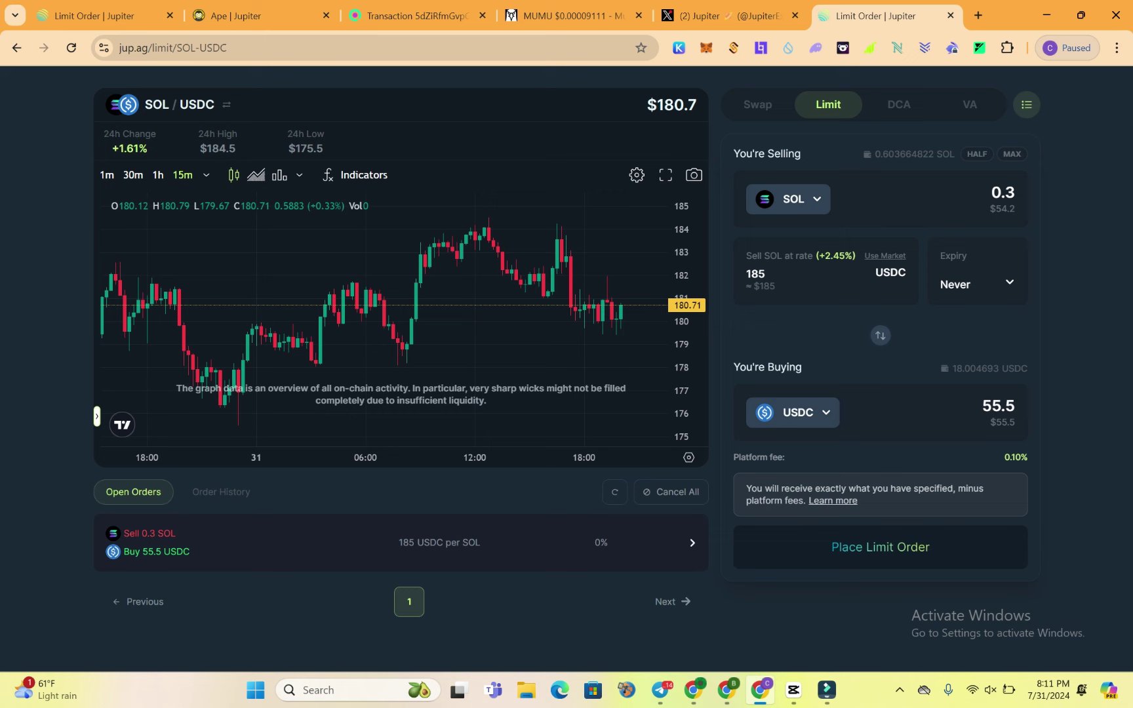
scroll(566, 359, up, 1)
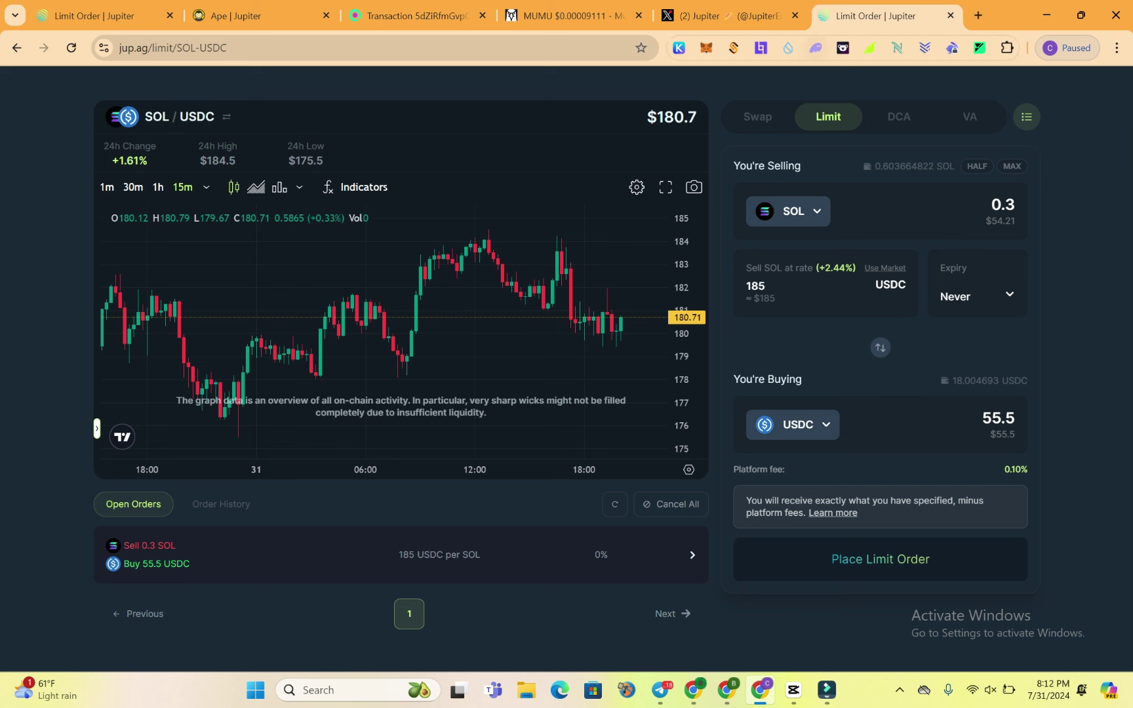
Check the Phantom Wallet balances, try to cancel all open limit orders with confirmation in the wallet, and recheck the balances.
click(815, 48)
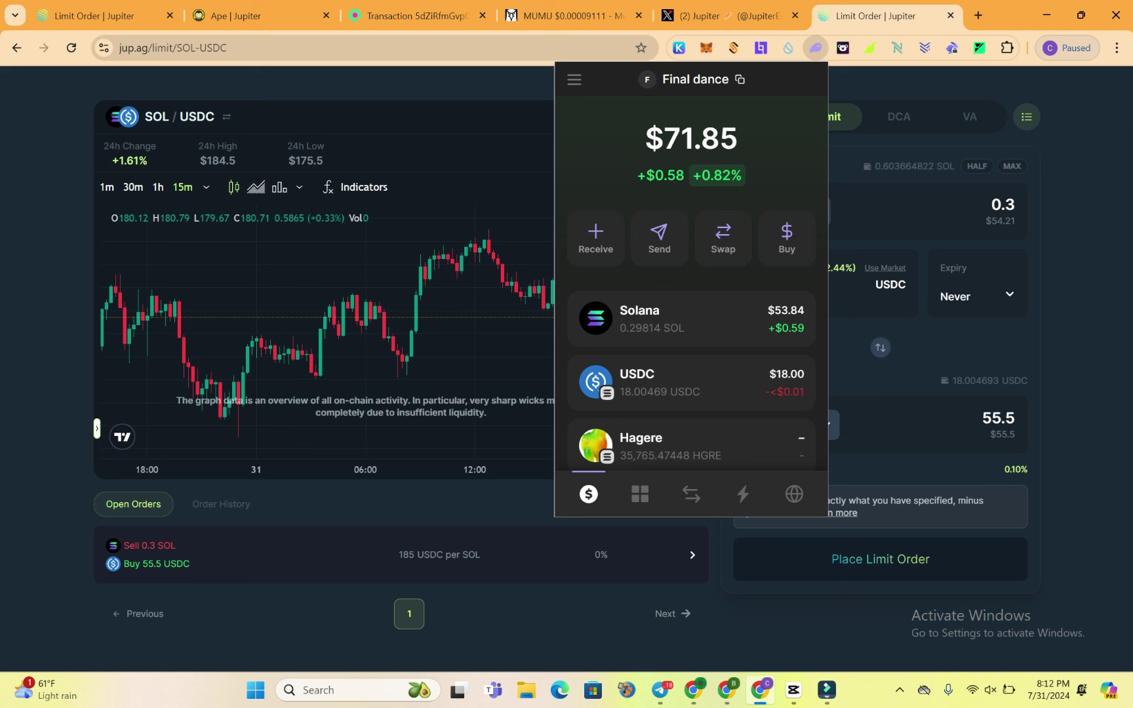
key(Escape)
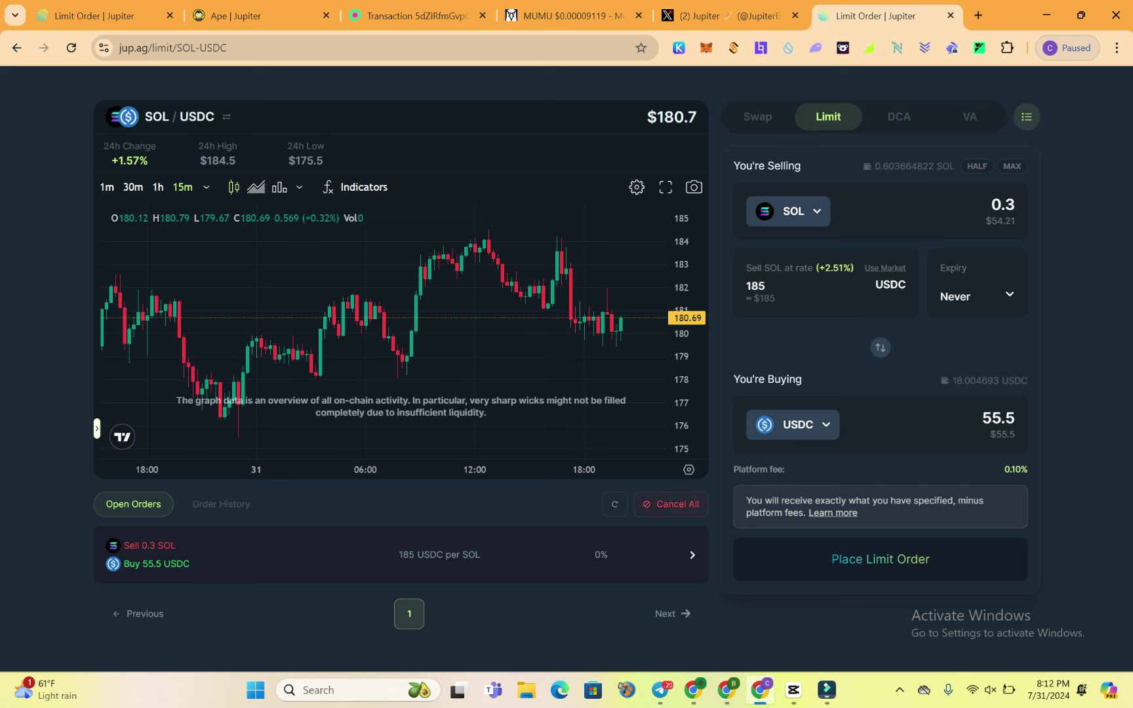
click(670, 504)
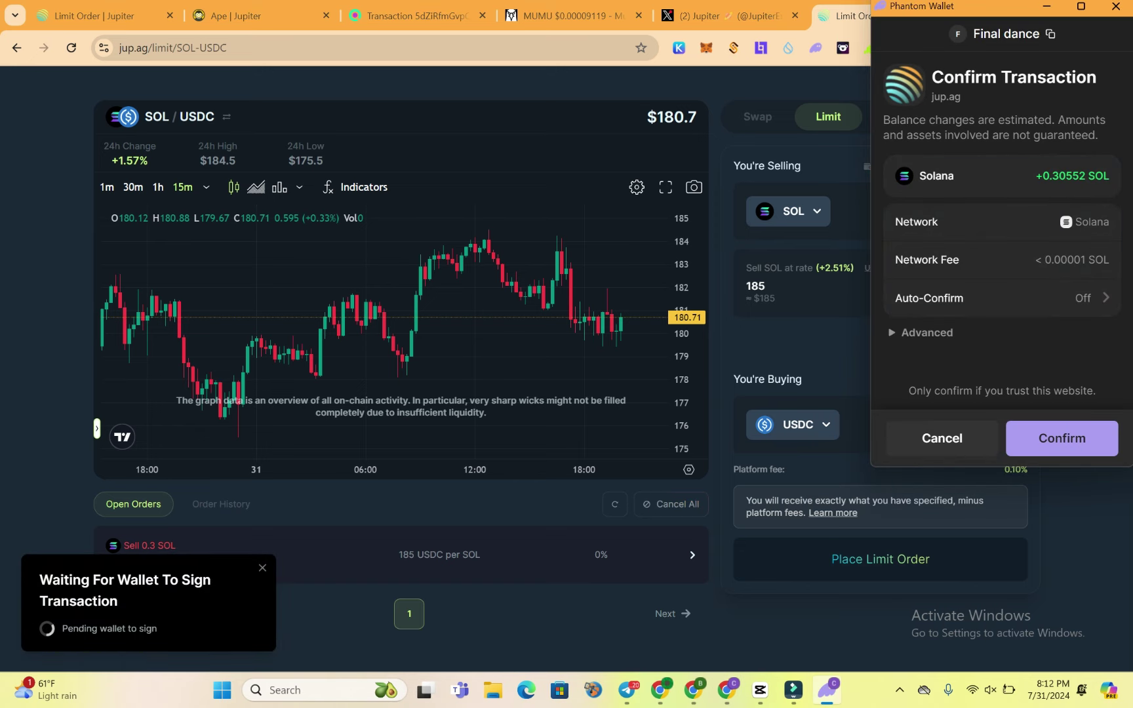
key(Return)
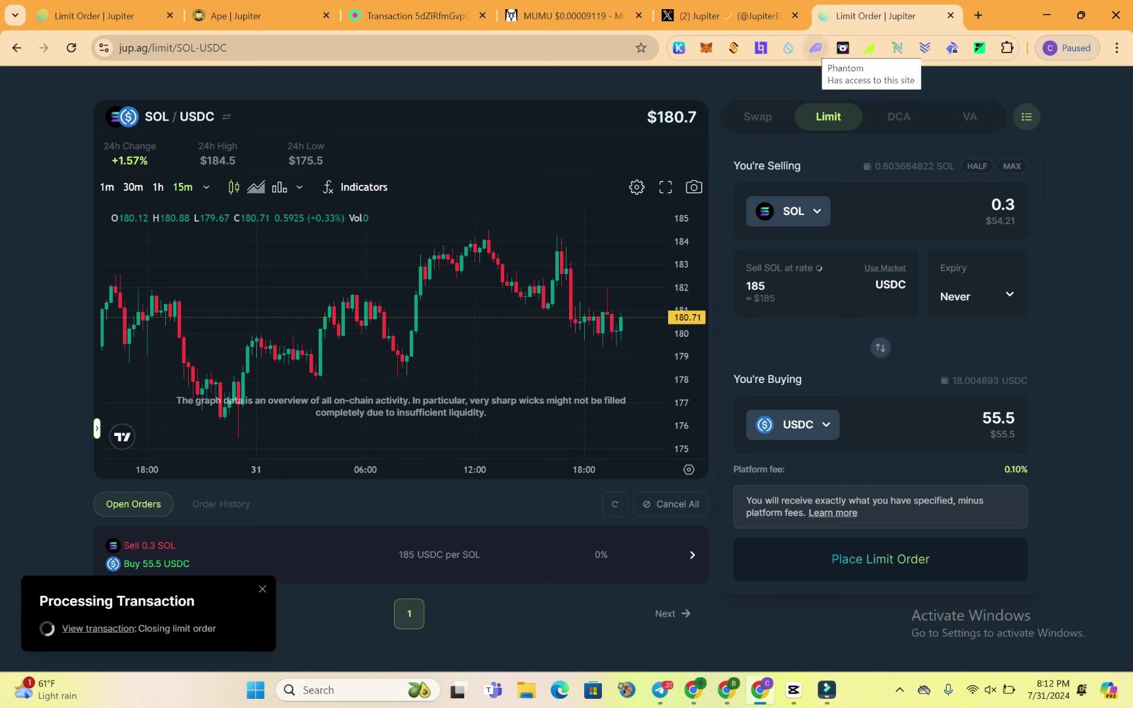
click(815, 48)
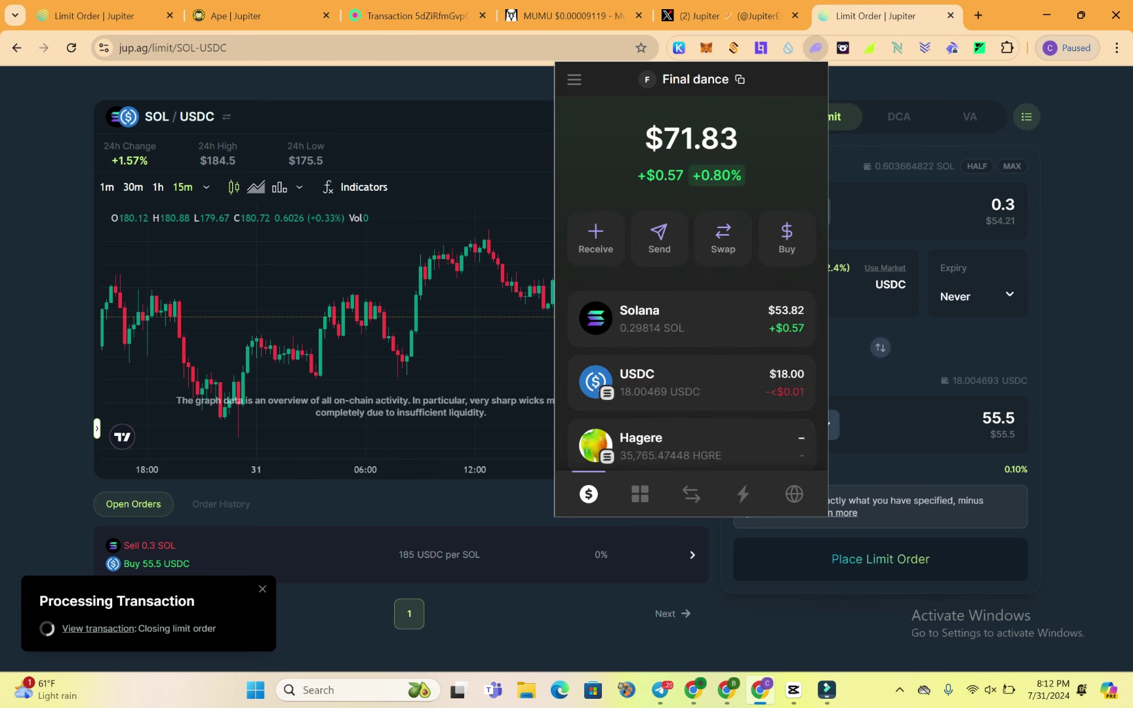
click(554, 92)
Open the DCA form and set USDC as the token to allocate for buying SOL, accepting the token risk notice.
scroll(554, 89, up, 2)
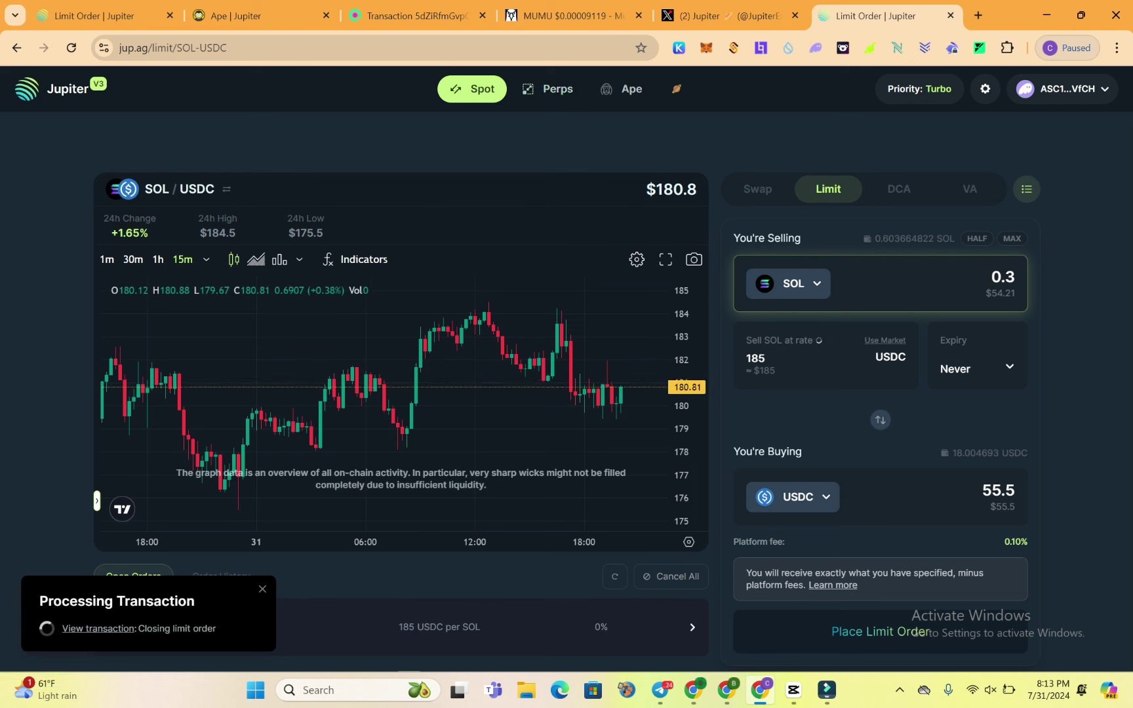
click(899, 189)
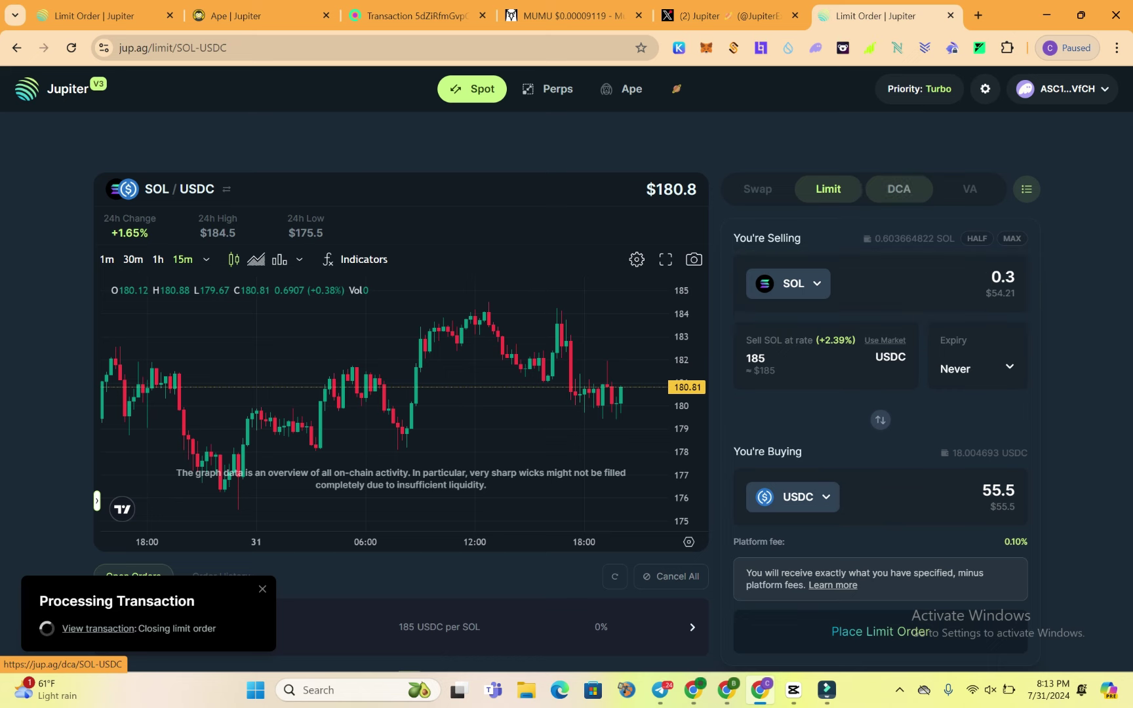
scroll(566, 393, down, 1)
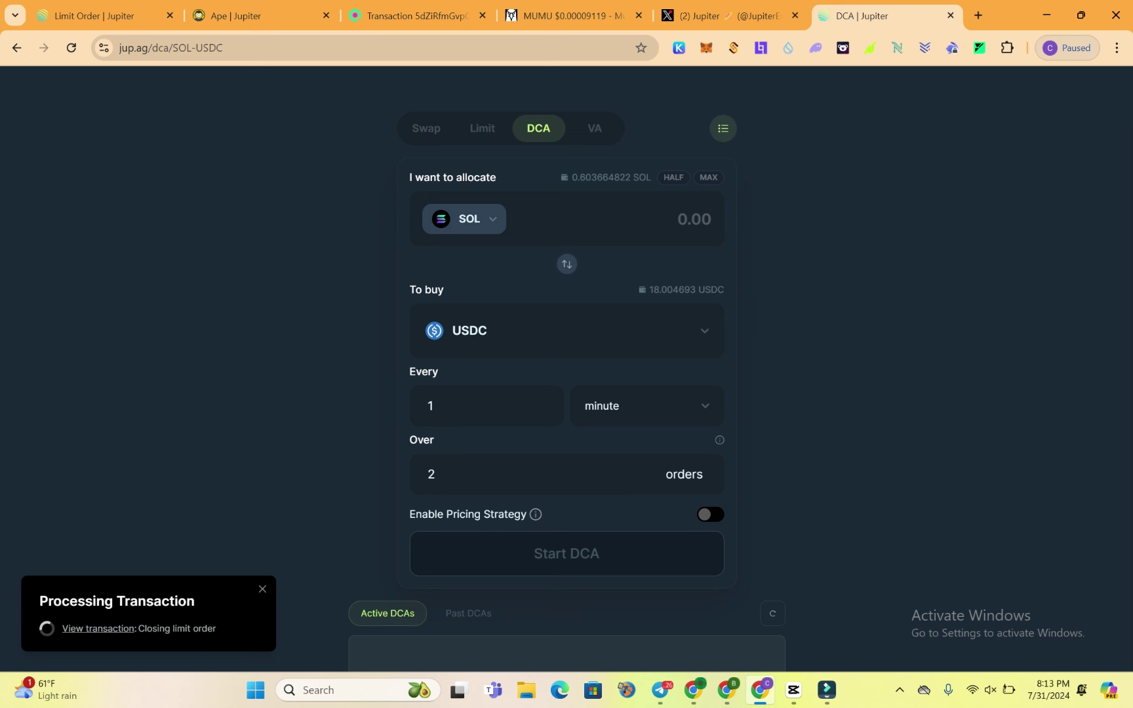
click(616, 219)
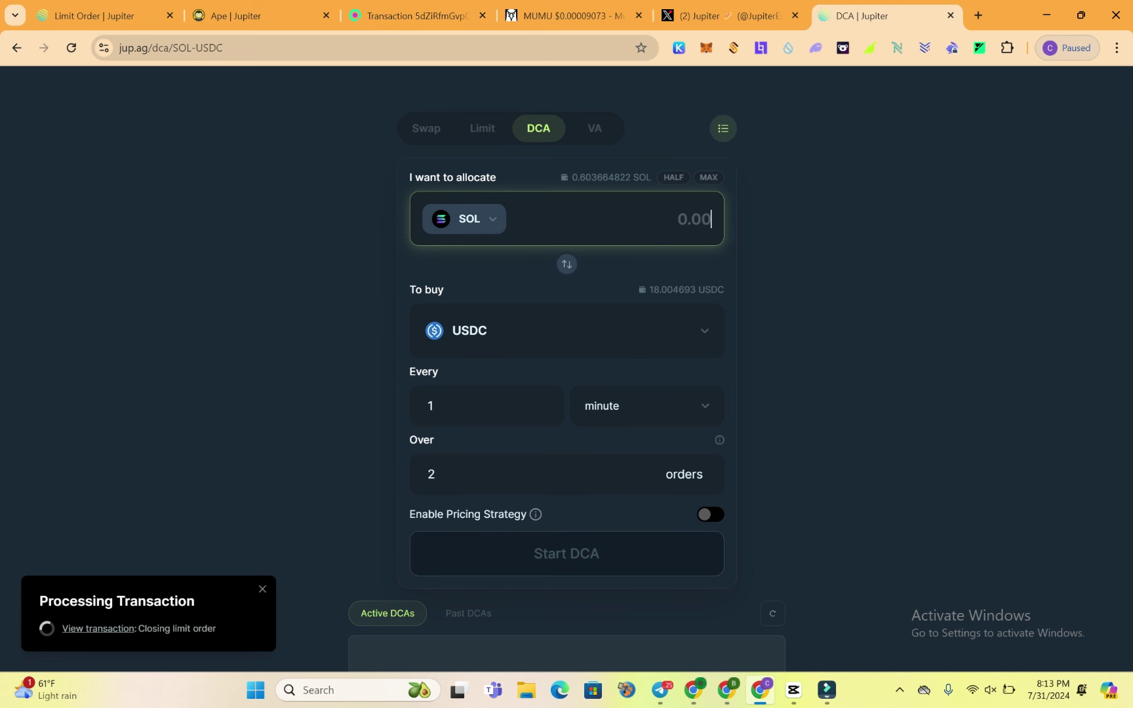
click(467, 219)
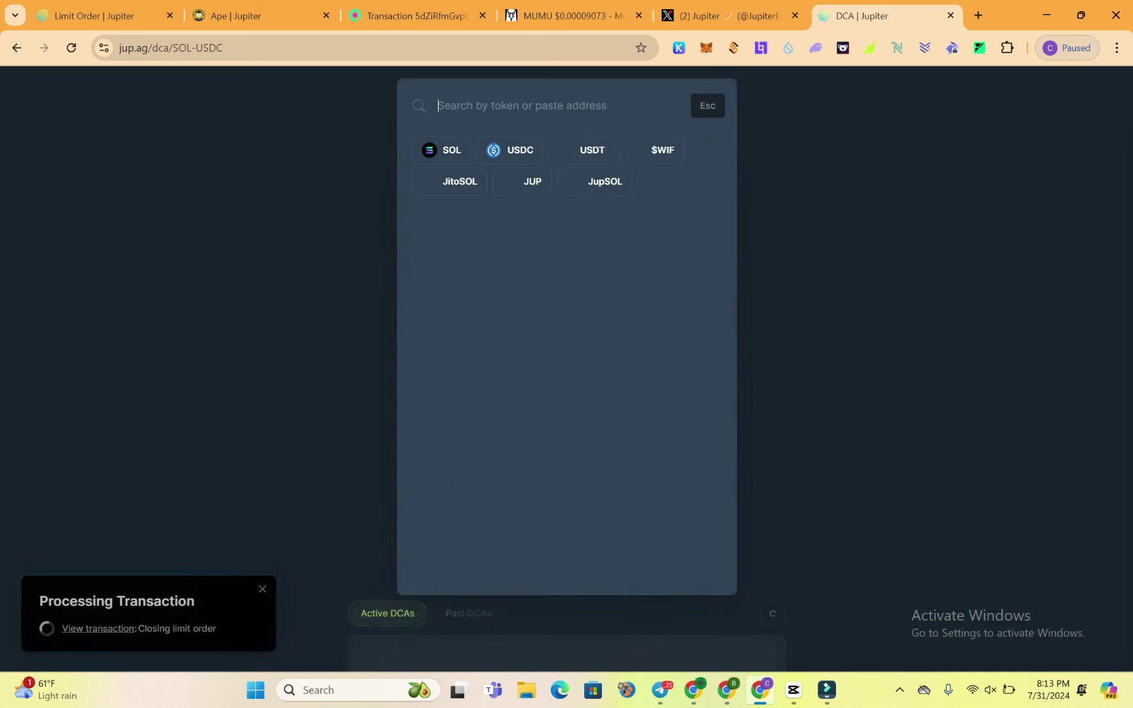
click(539, 302)
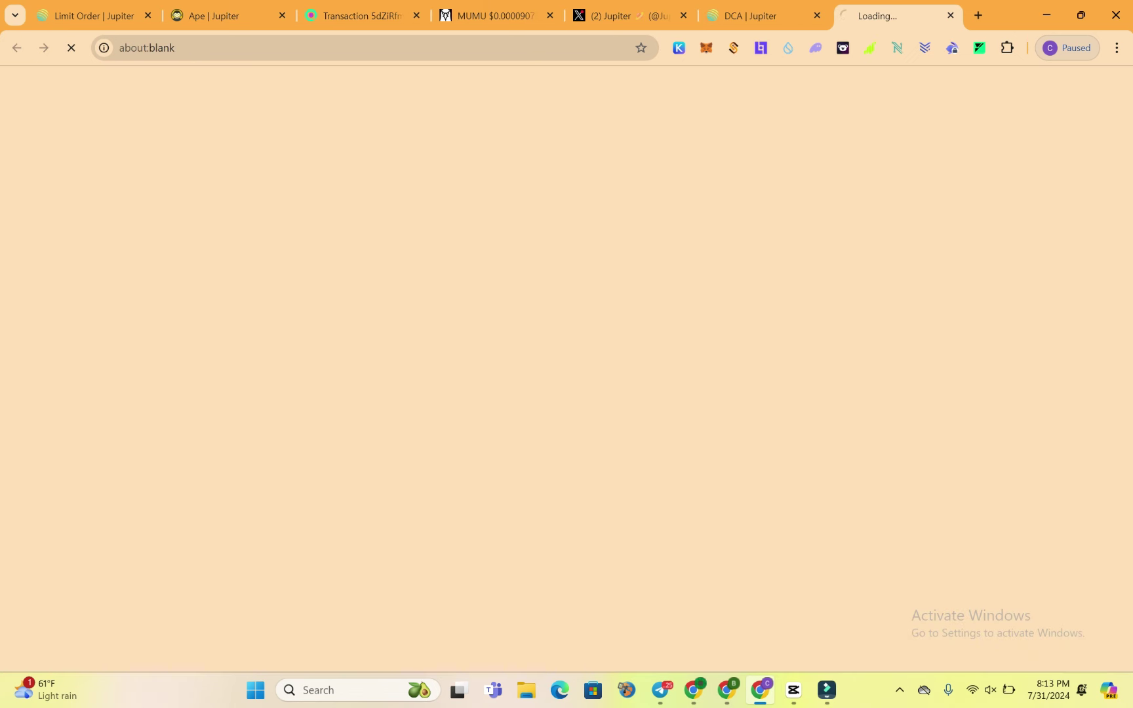
key(ctrl+shift+Tab)
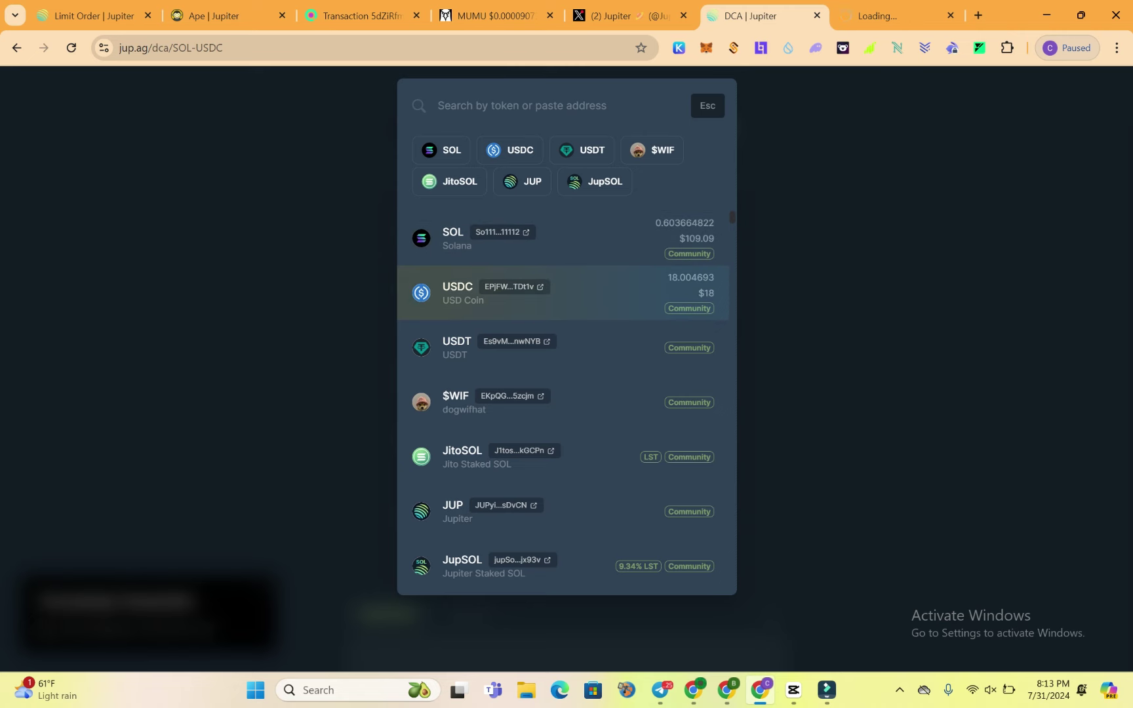
key(Return)
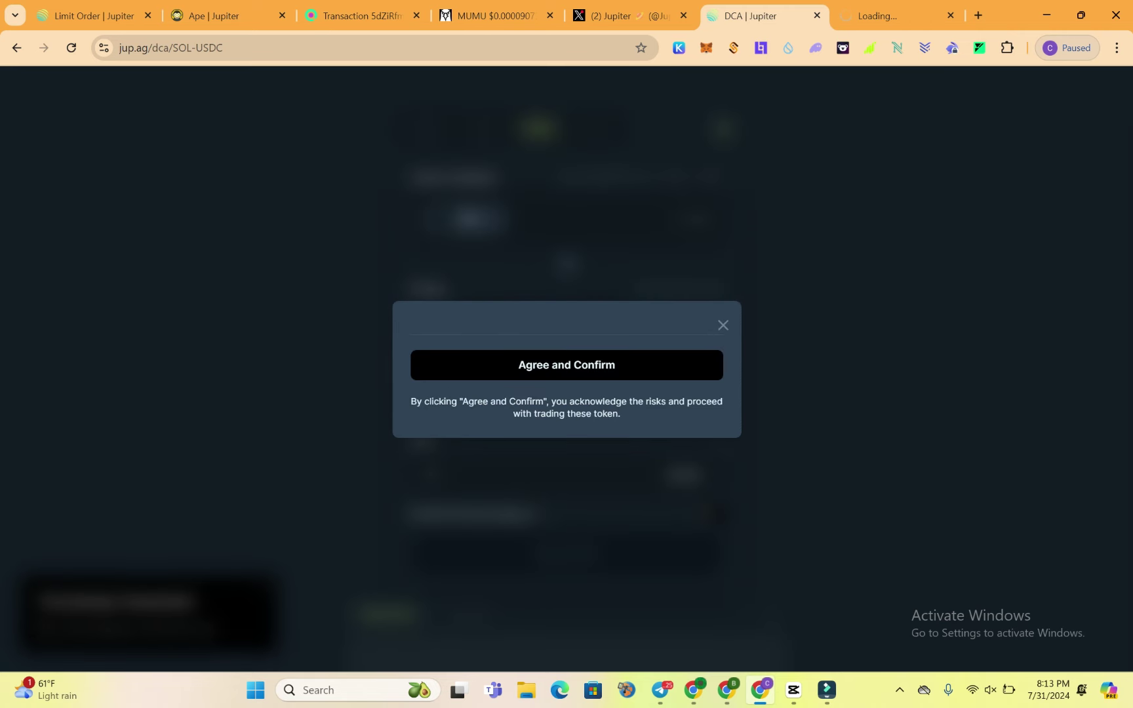
key(Return)
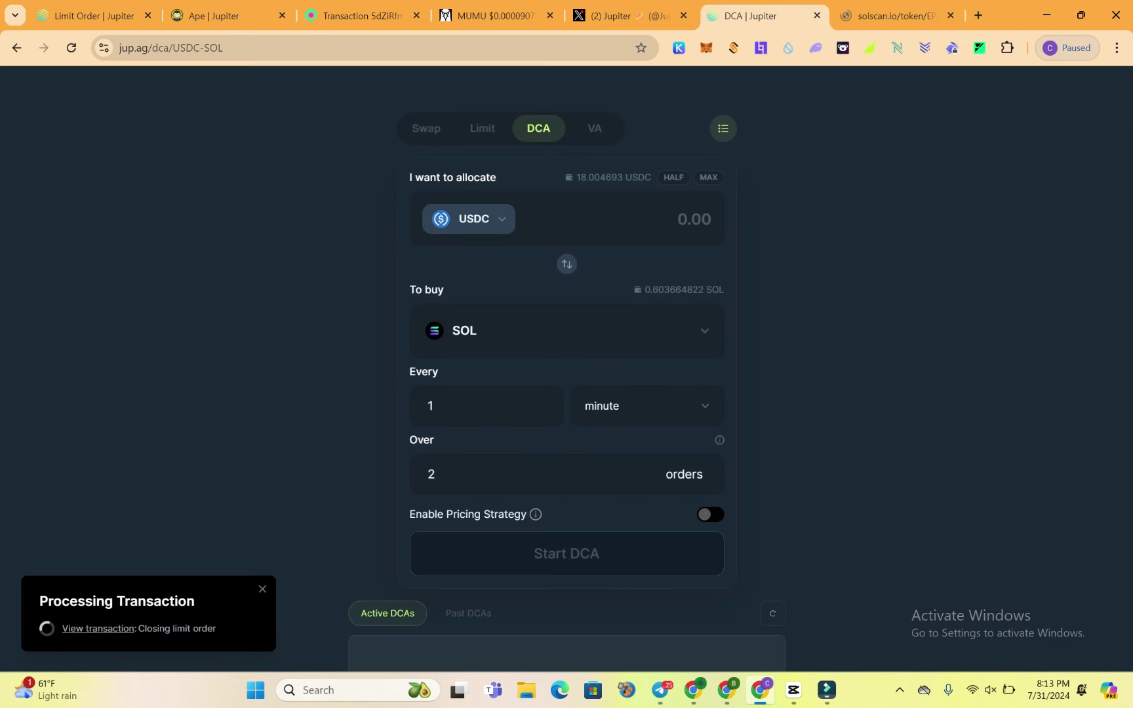
Set the DCA allocation to 18 USDC and review the DCA summary.
click(711, 219)
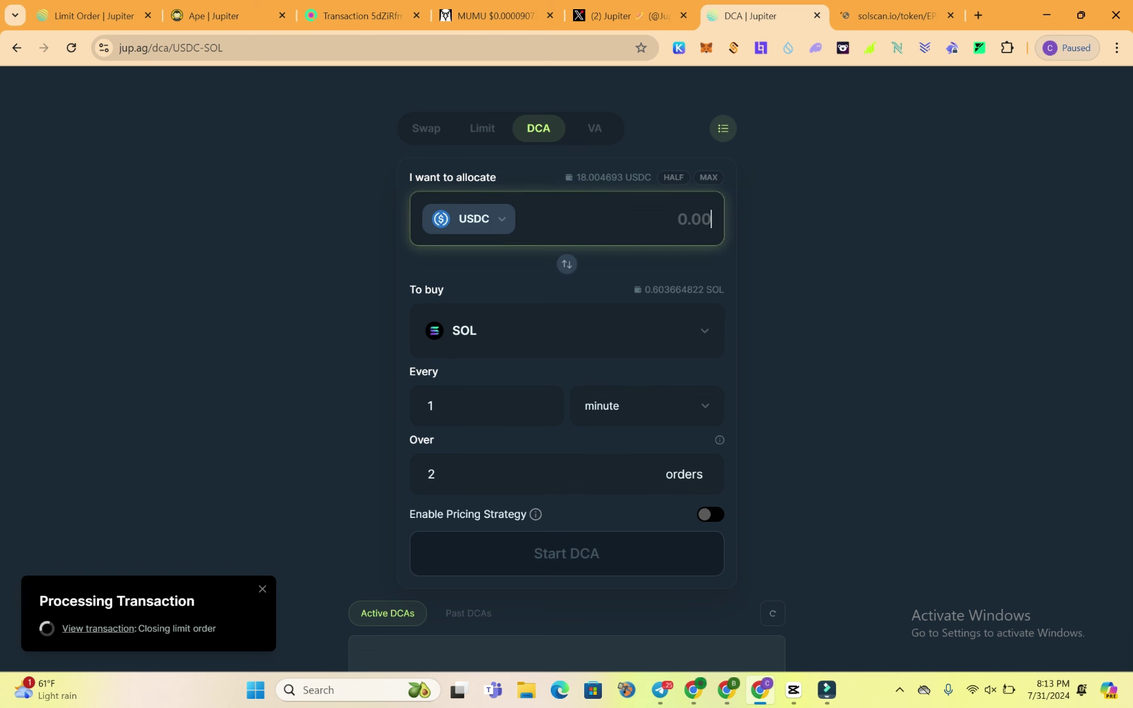
text(18)
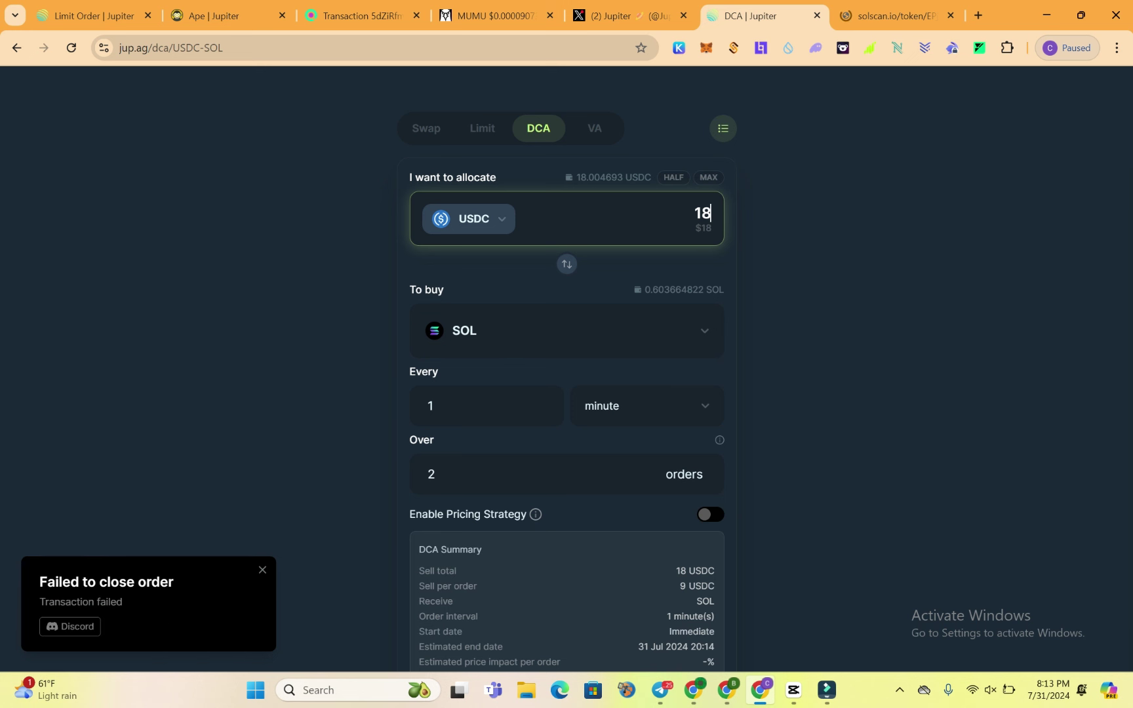
scroll(566, 376, down, 2)
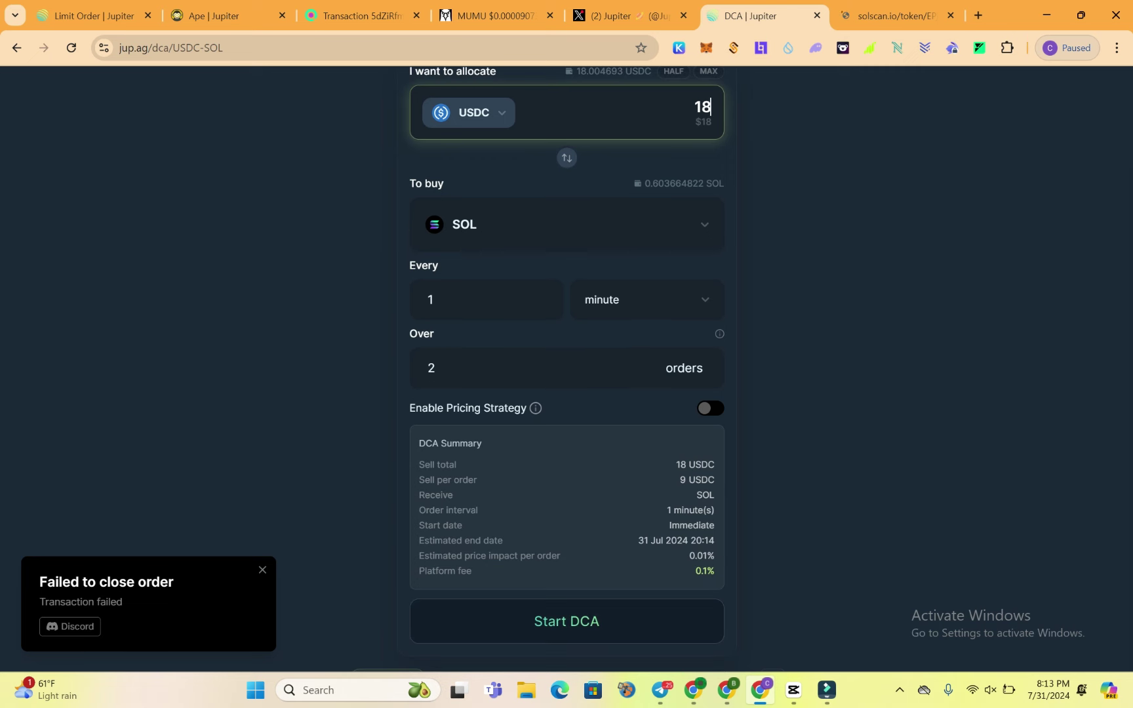
Set the DCA interval unit to month.
click(434, 368)
scroll(433, 368, up, 2)
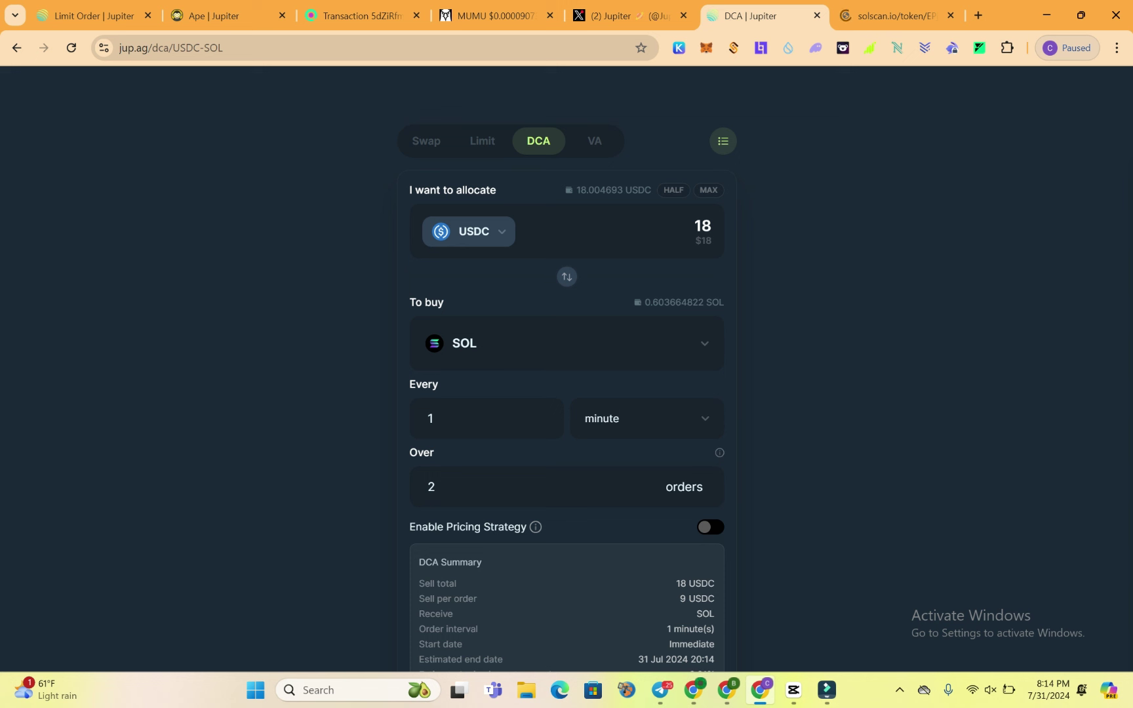
click(647, 418)
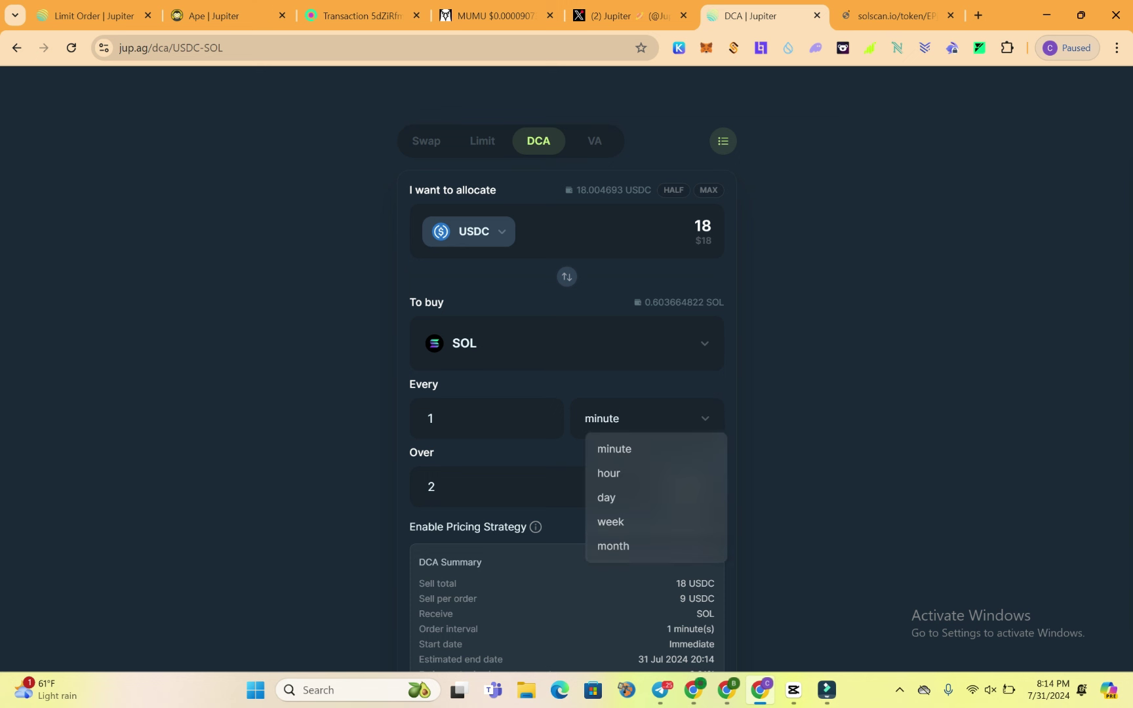
click(614, 545)
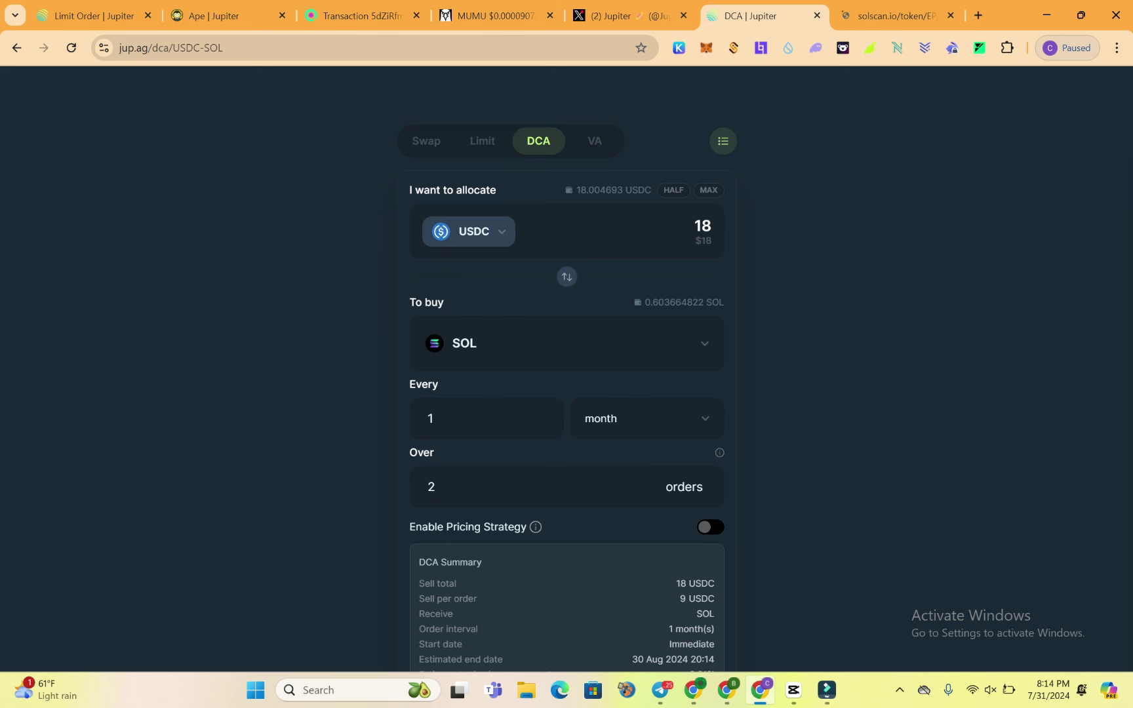
Try to set the number of DCA orders to 10 and clear the value.
click(459, 487)
key(BackSpace)
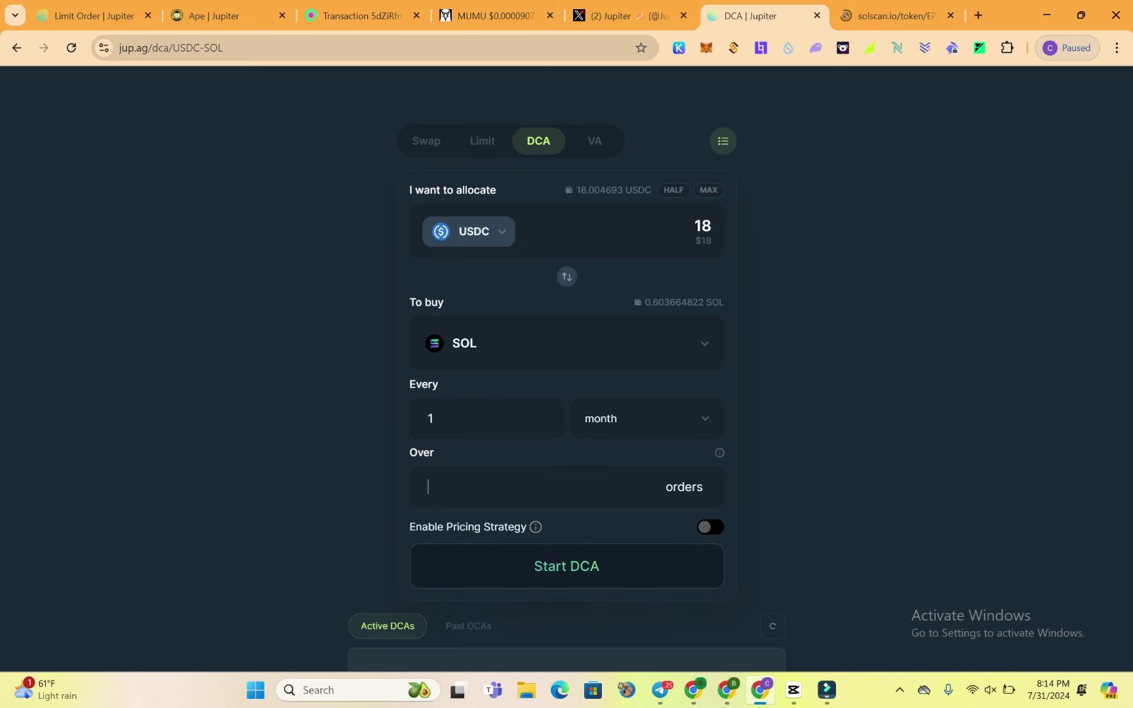
text(10)
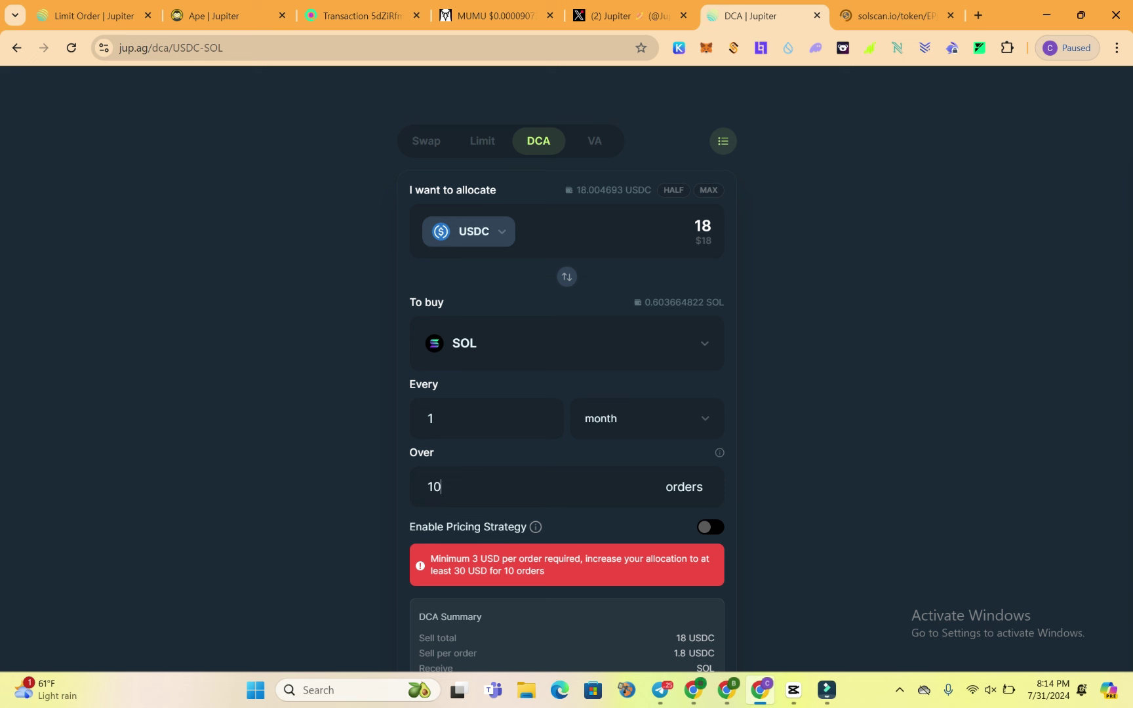
key(BackSpace)
key(BackSpace)
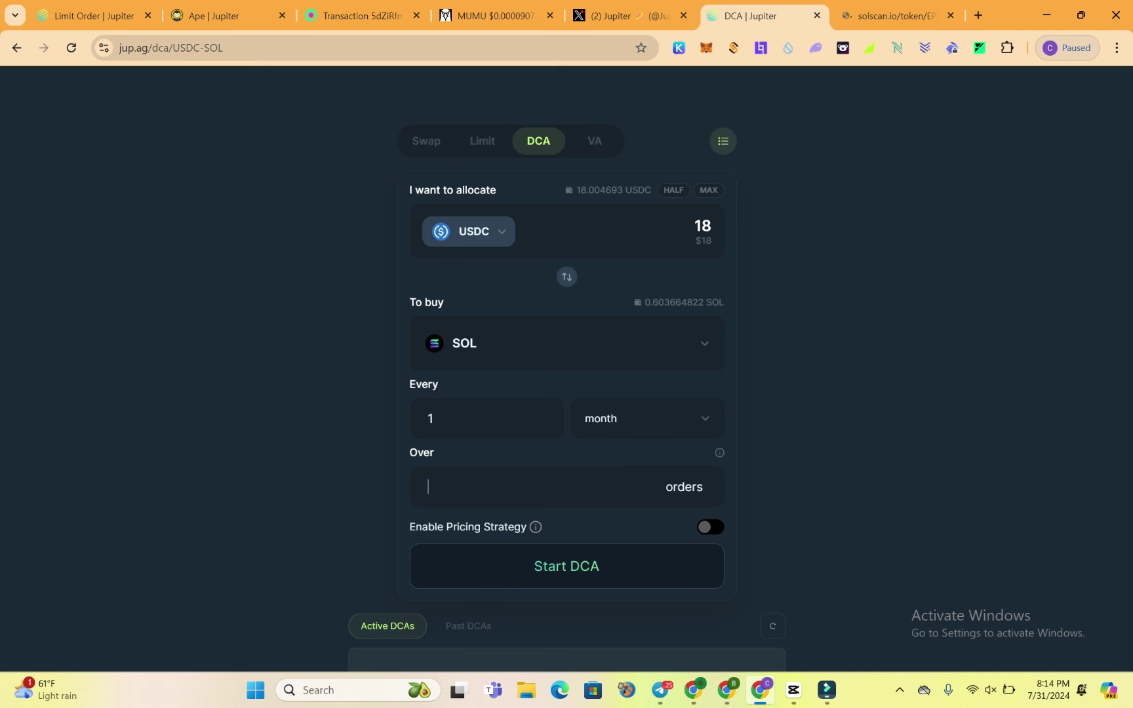
Set the number of DCA orders to 3 and review the resulting DCA summary.
text(3)
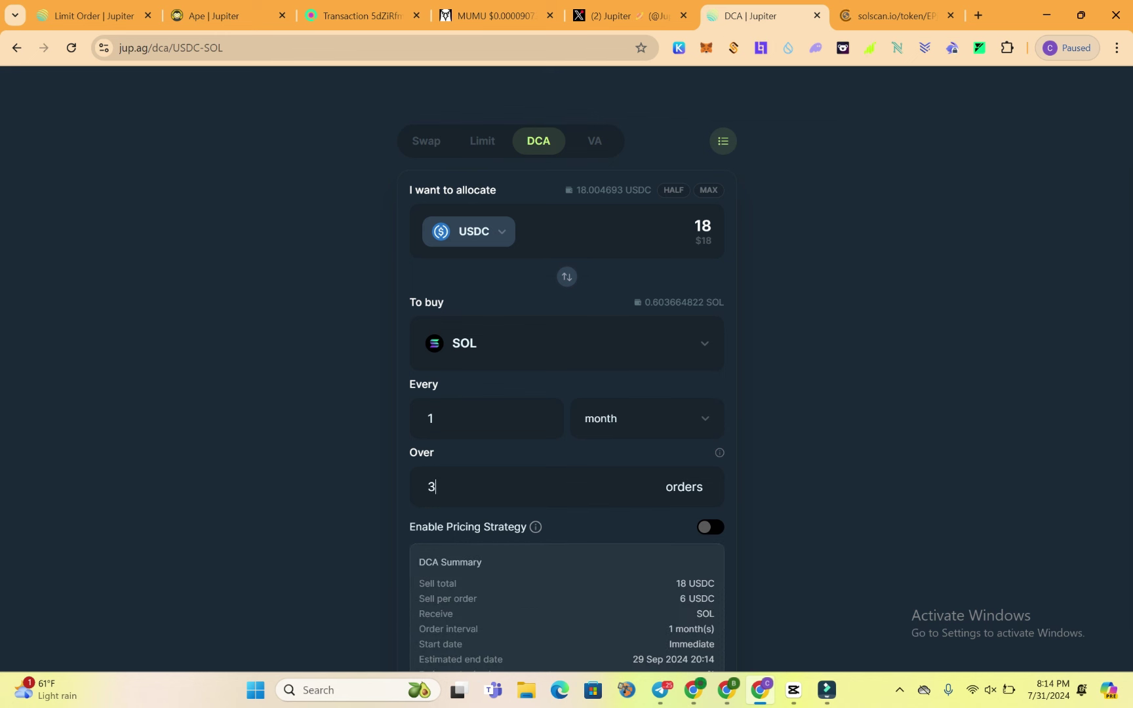
scroll(567, 367, down, 1)
scroll(566, 367, down, 1)
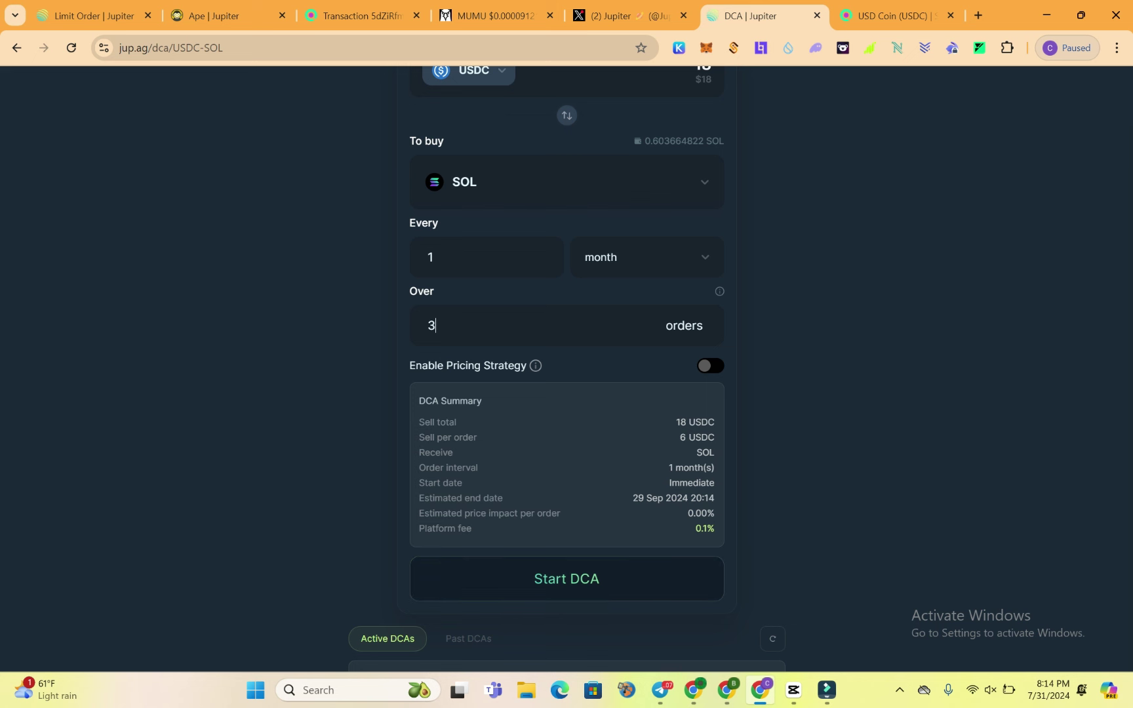
scroll(566, 354, up, 1)
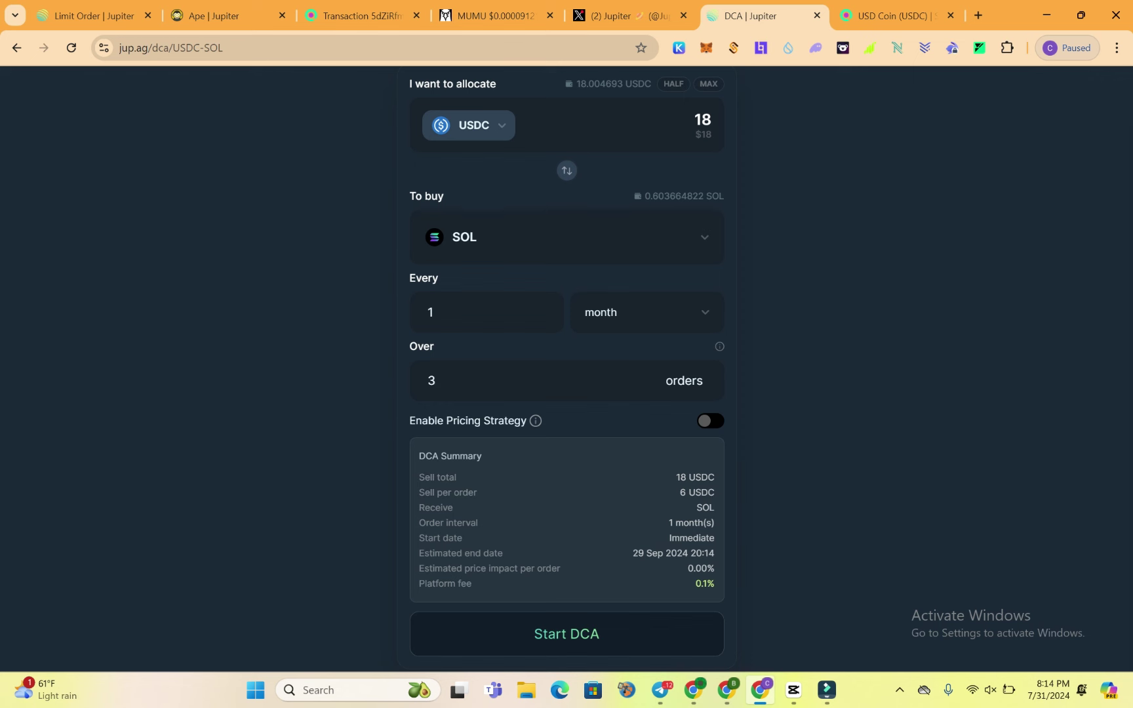
scroll(567, 368, up, 1)
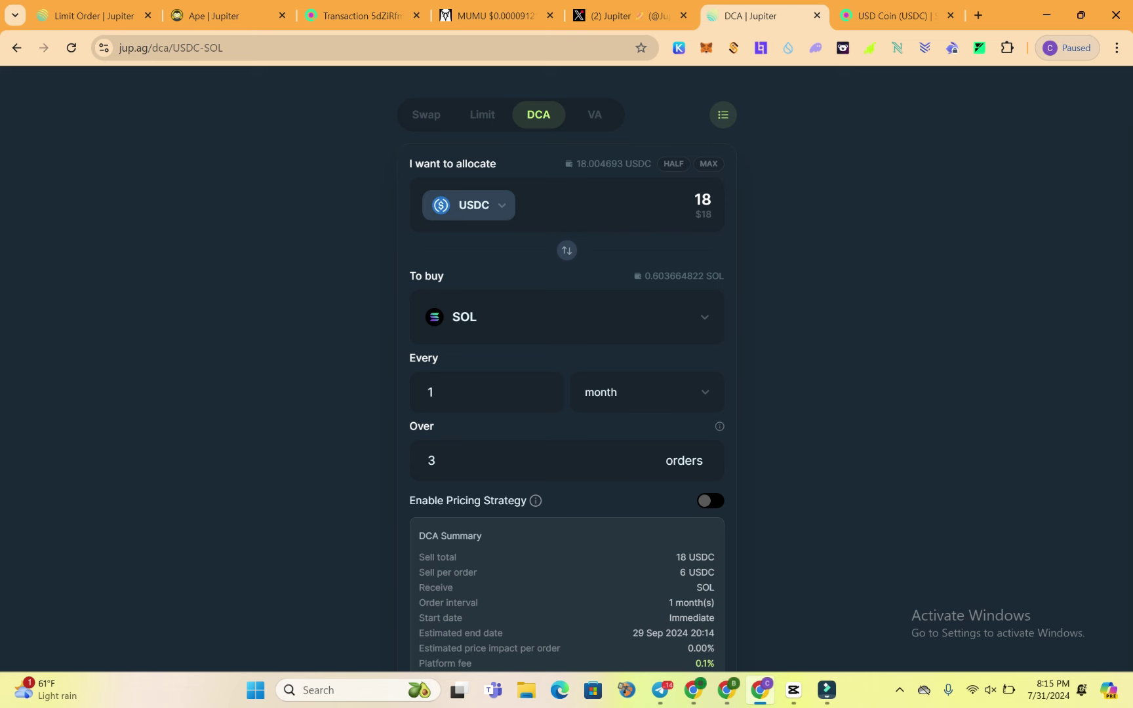
scroll(567, 367, down, 2)
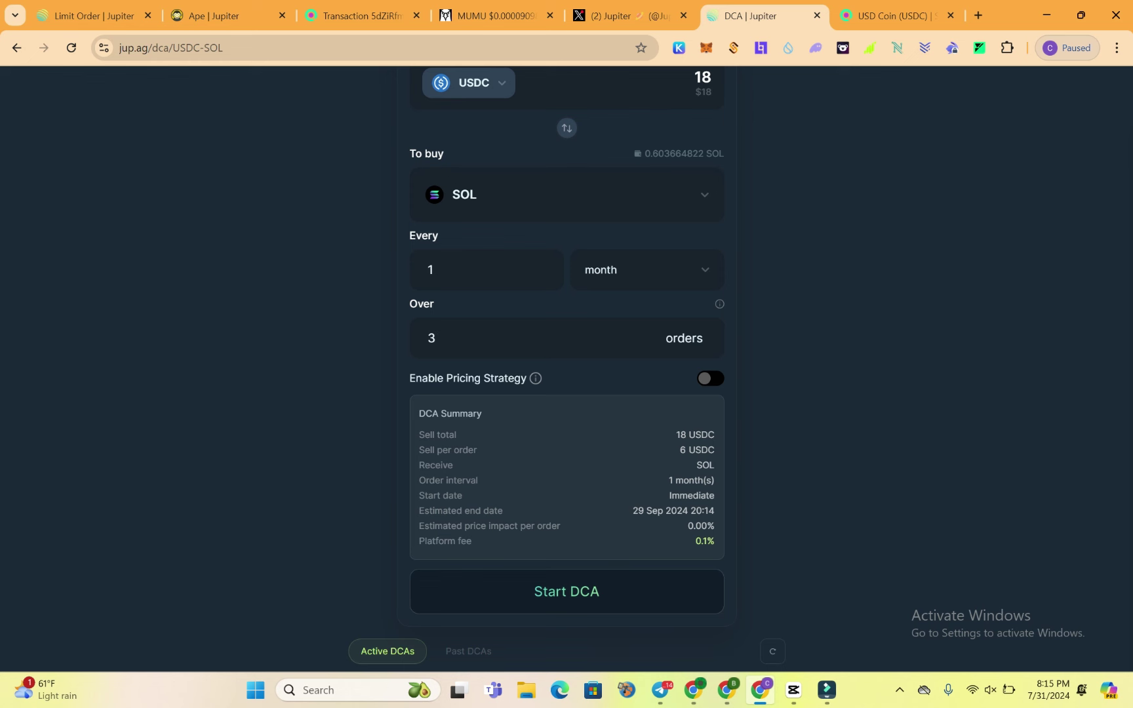
Clear the DCA's number of orders and interval value, and read the explanation of the pricing strategy option.
scroll(567, 367, up, 1)
key(BackSpace)
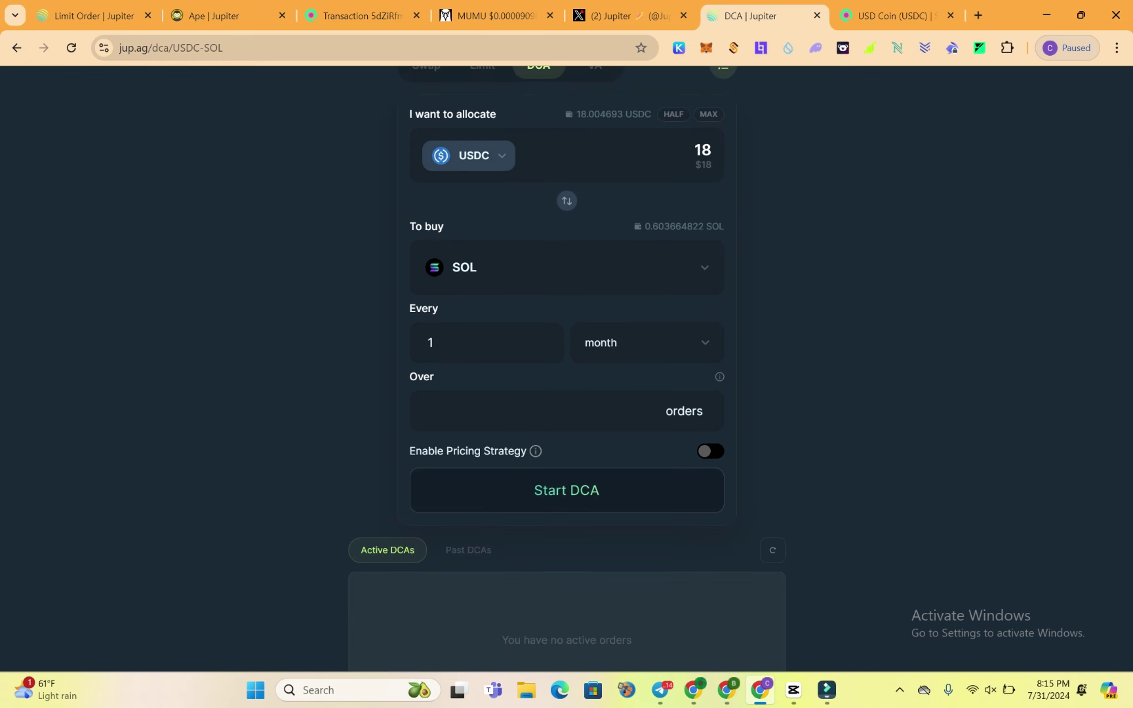
key(BackSpace)
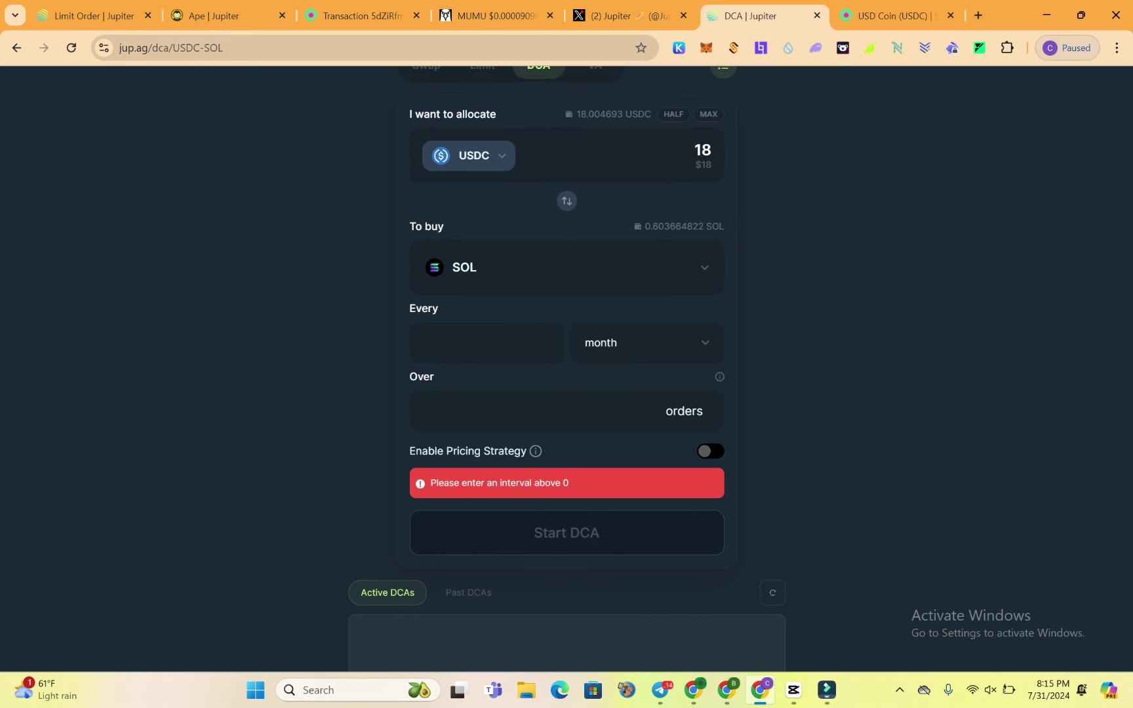
click(567, 267)
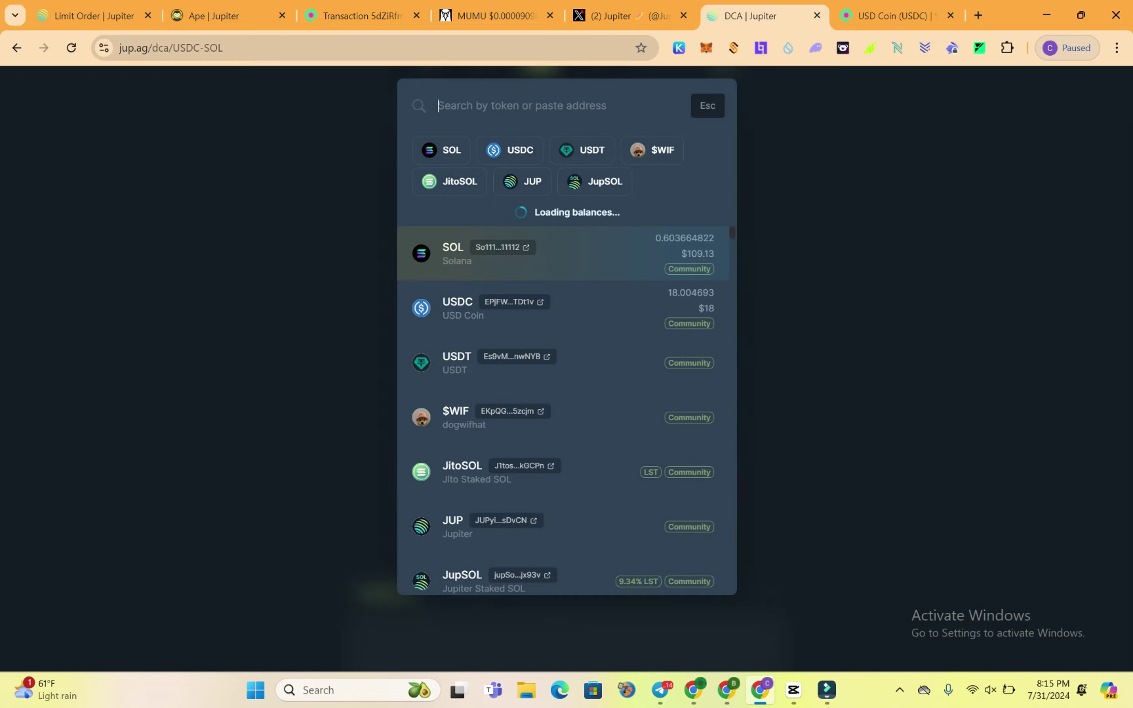
key(Escape)
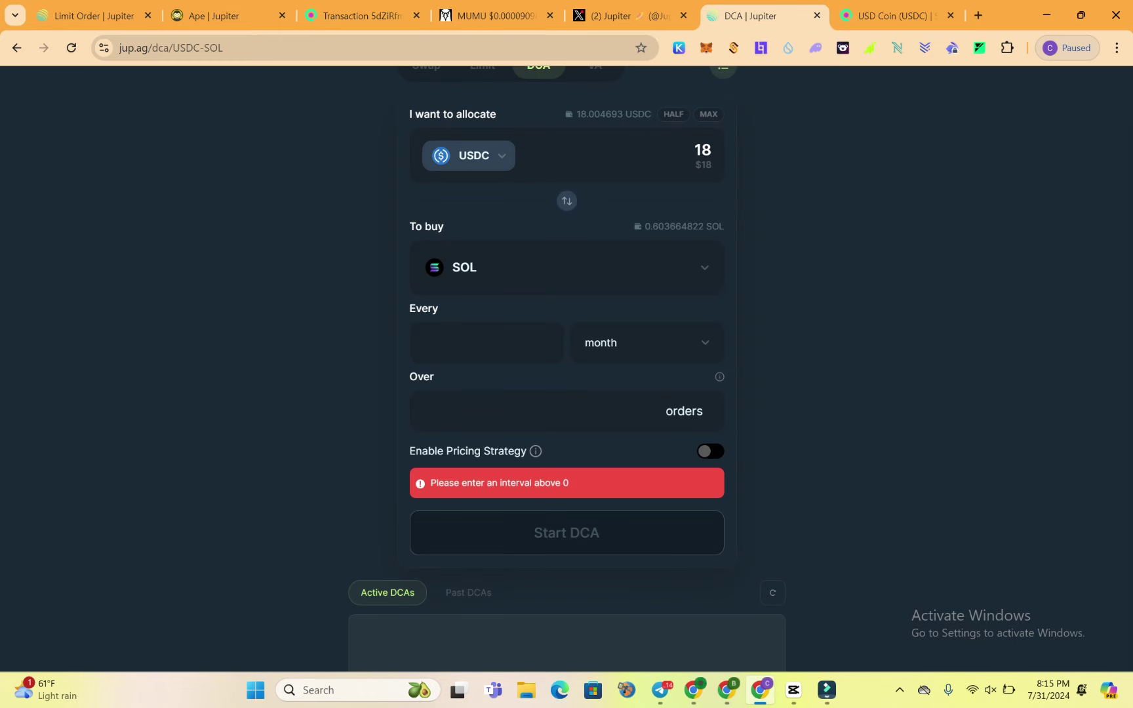
scroll(535, 423, down, 1)
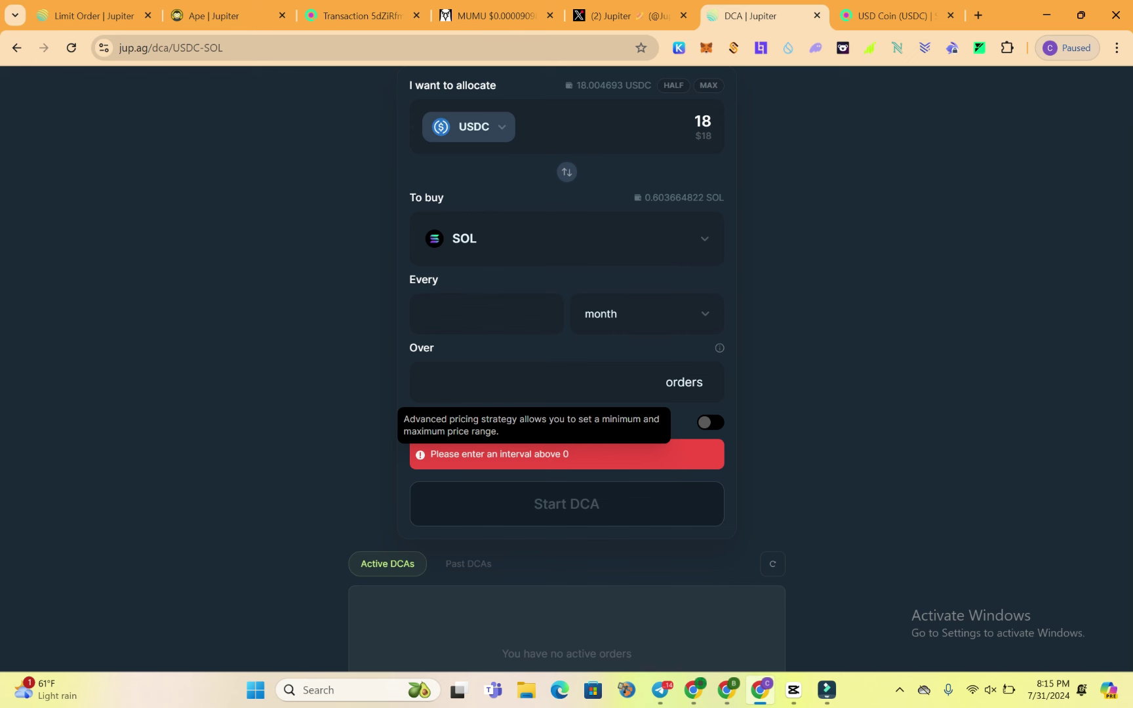
scroll(536, 423, up, 3)
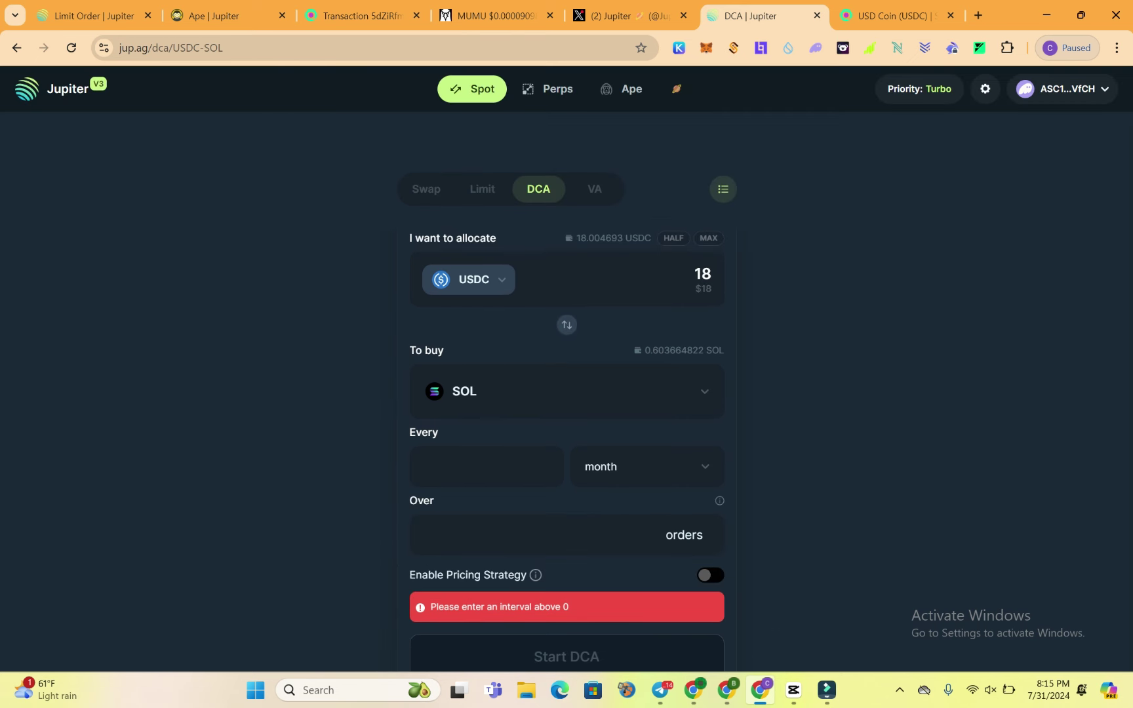